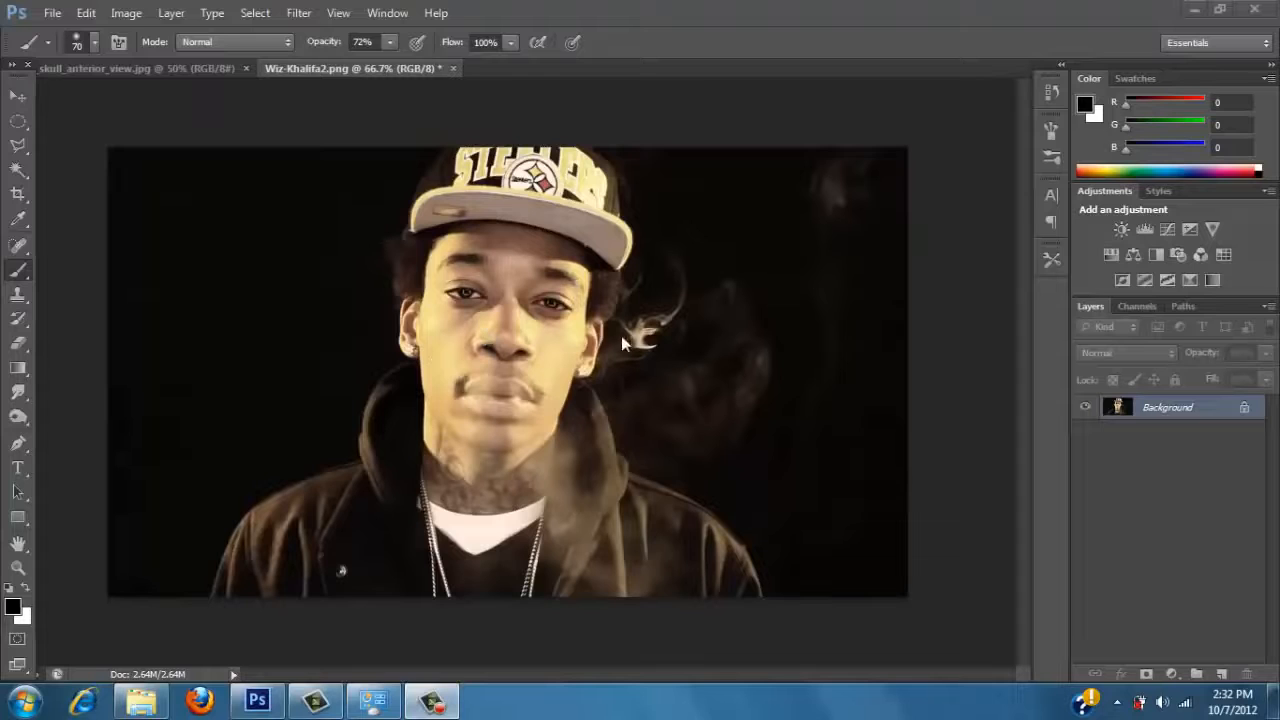
Duplicate the Background layer of the portrait image.
left_click(157, 69)
left_click(357, 77)
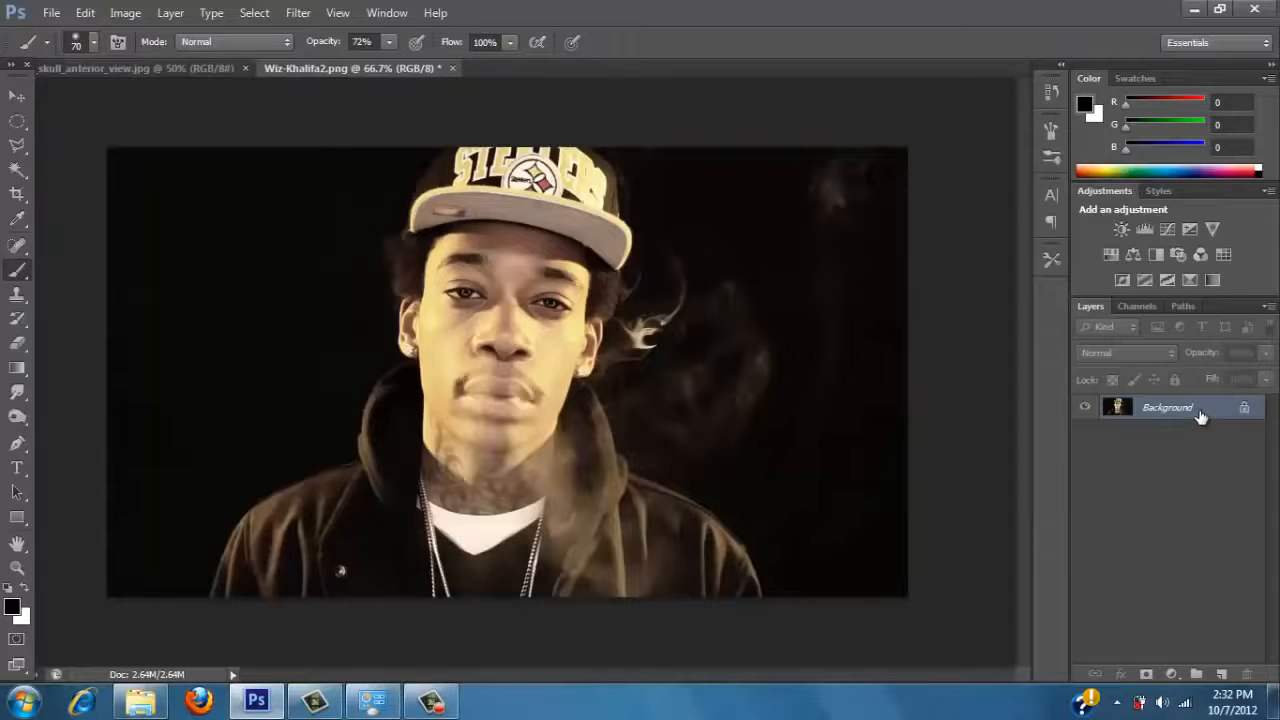
left_click_drag(1200, 410, 1200, 416)
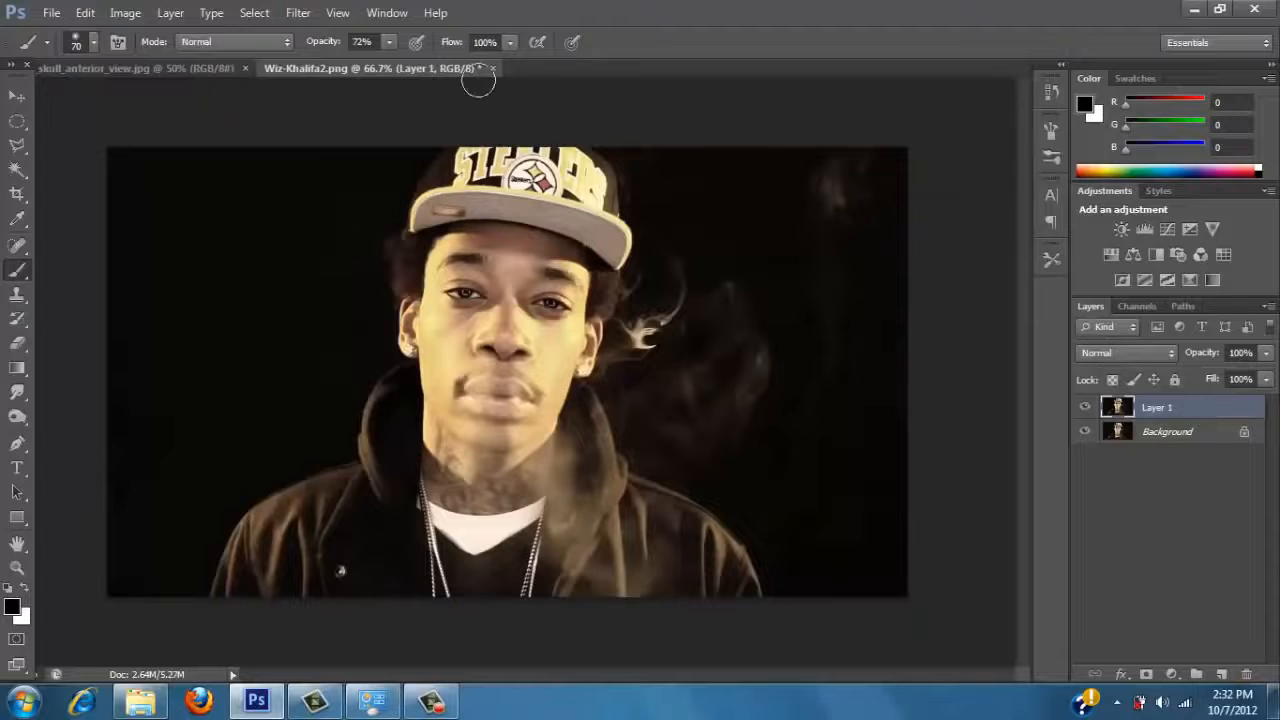
Switch to skull_anterior_view.jpg and convert its locked Background into a regular layer named Layer 0.
left_click(15, 98)
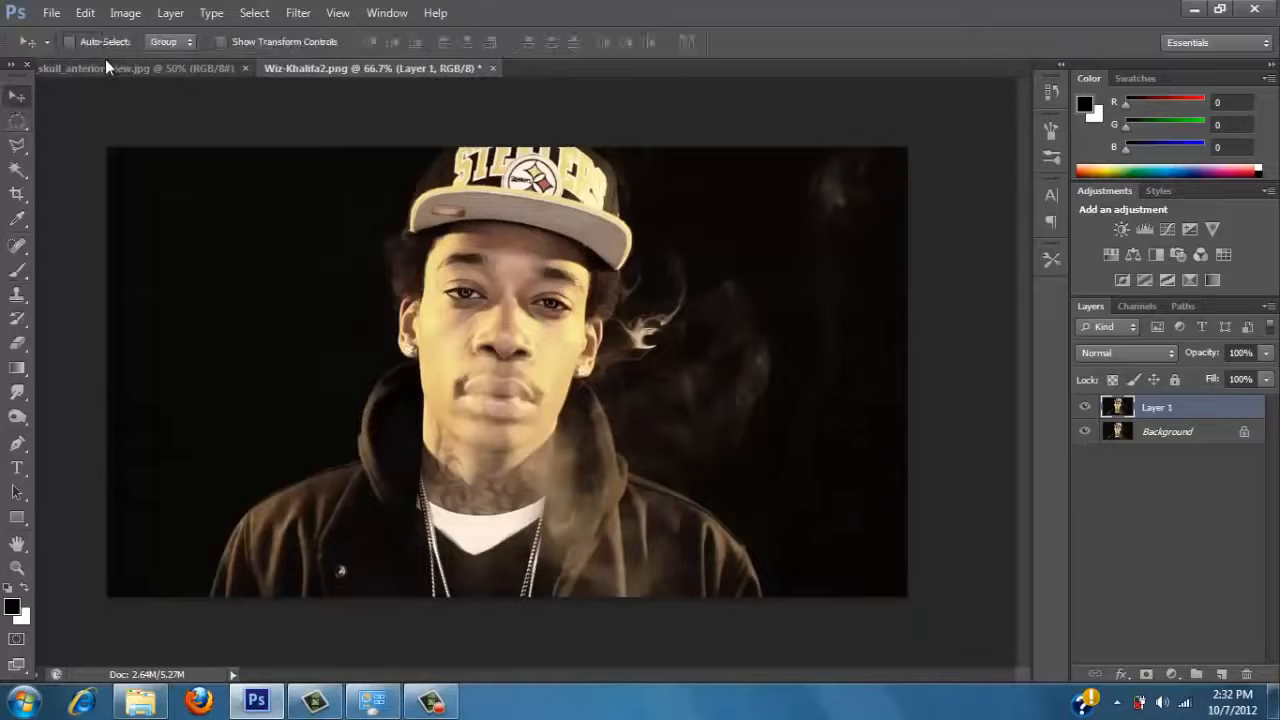
left_click(105, 65)
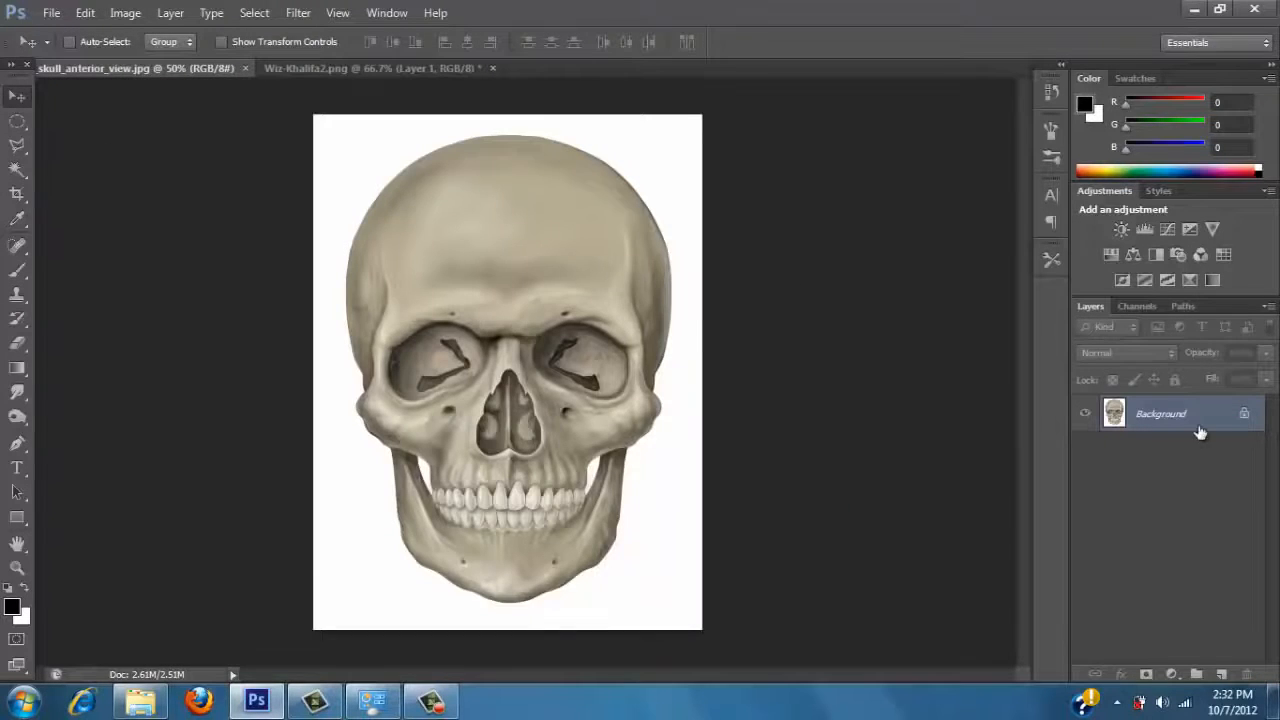
double_click(1200, 432)
left_click(822, 229)
Select the white area surrounding the skull with the Magic Wand at tolerance 32, delete it and deselect.
key("w")
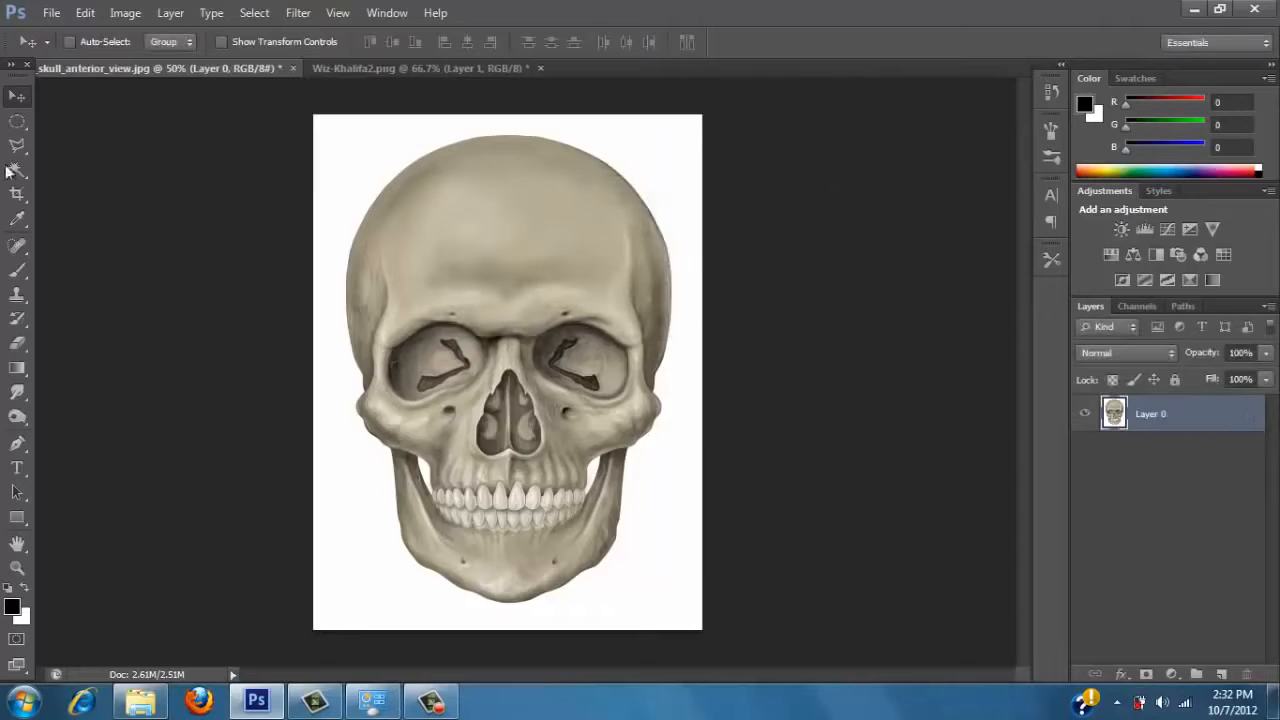
left_click(351, 171)
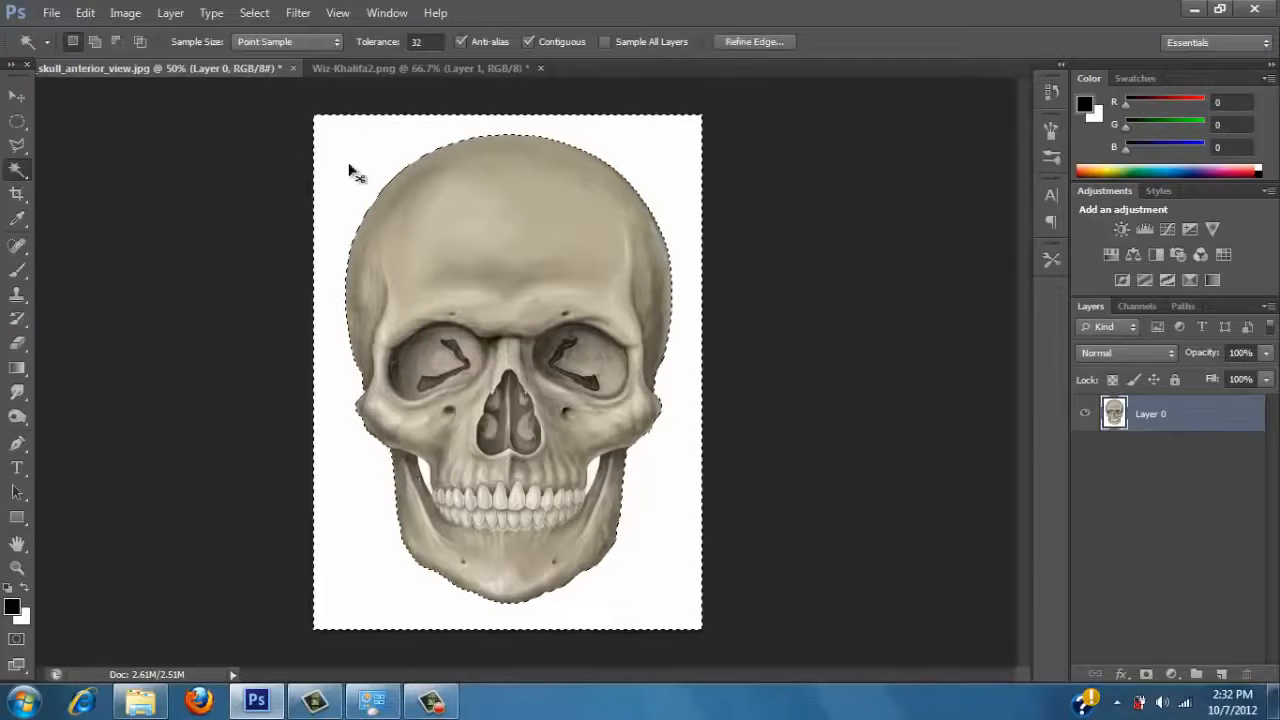
key("Delete")
key("ctrl+d")
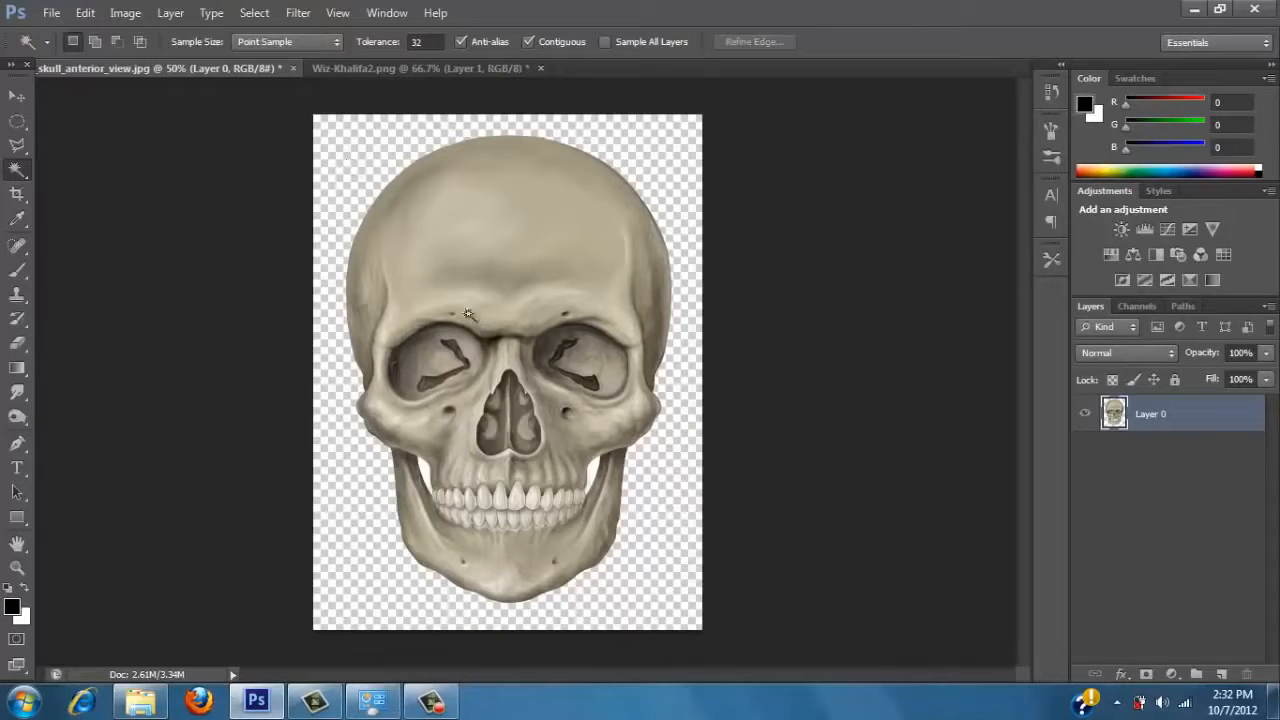
Delete the remaining white patches in the two gaps between the skull's jawbone and cheeks.
left_click(426, 476)
key("Delete")
key("ctrl+d")
left_click(596, 474)
key("Delete")
key("ctrl+d")
Move the skull into the portrait document, scale it down to roughly head size and place it over the man's face.
left_click(17, 95)
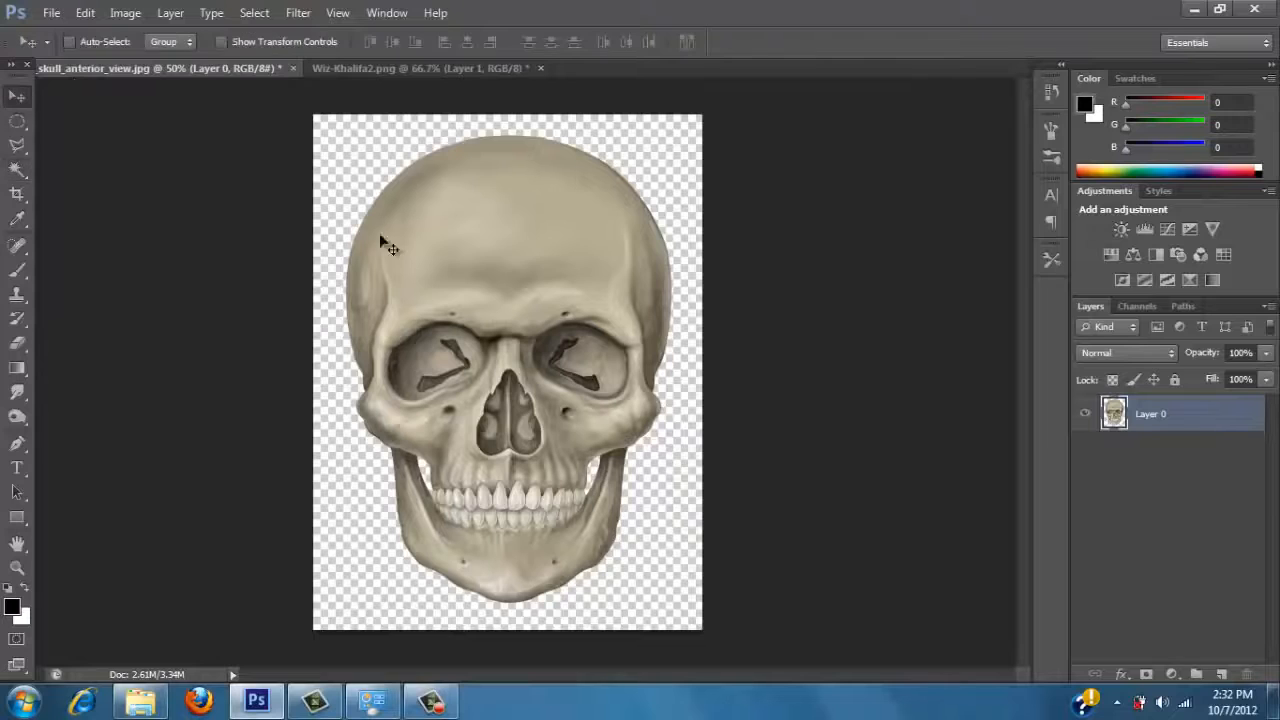
left_click_drag(537, 305, 546, 278)
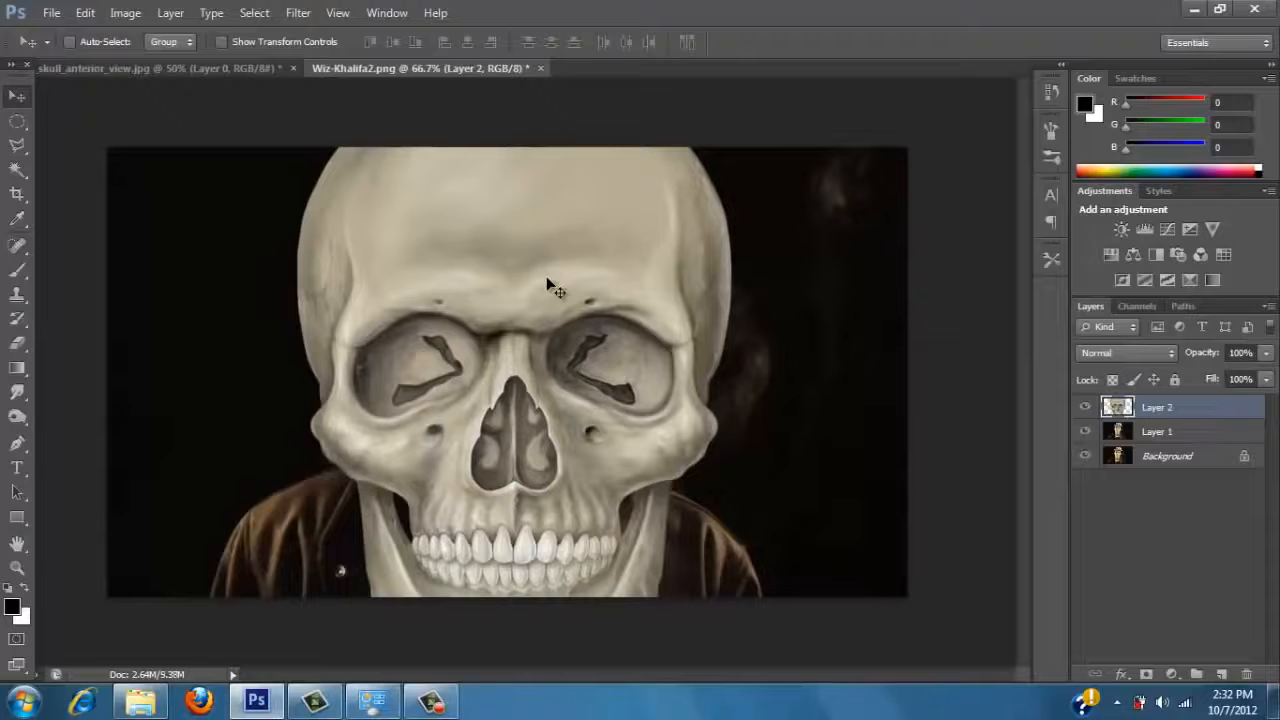
key("ctrl+t")
left_click_drag(464, 226, 469, 293)
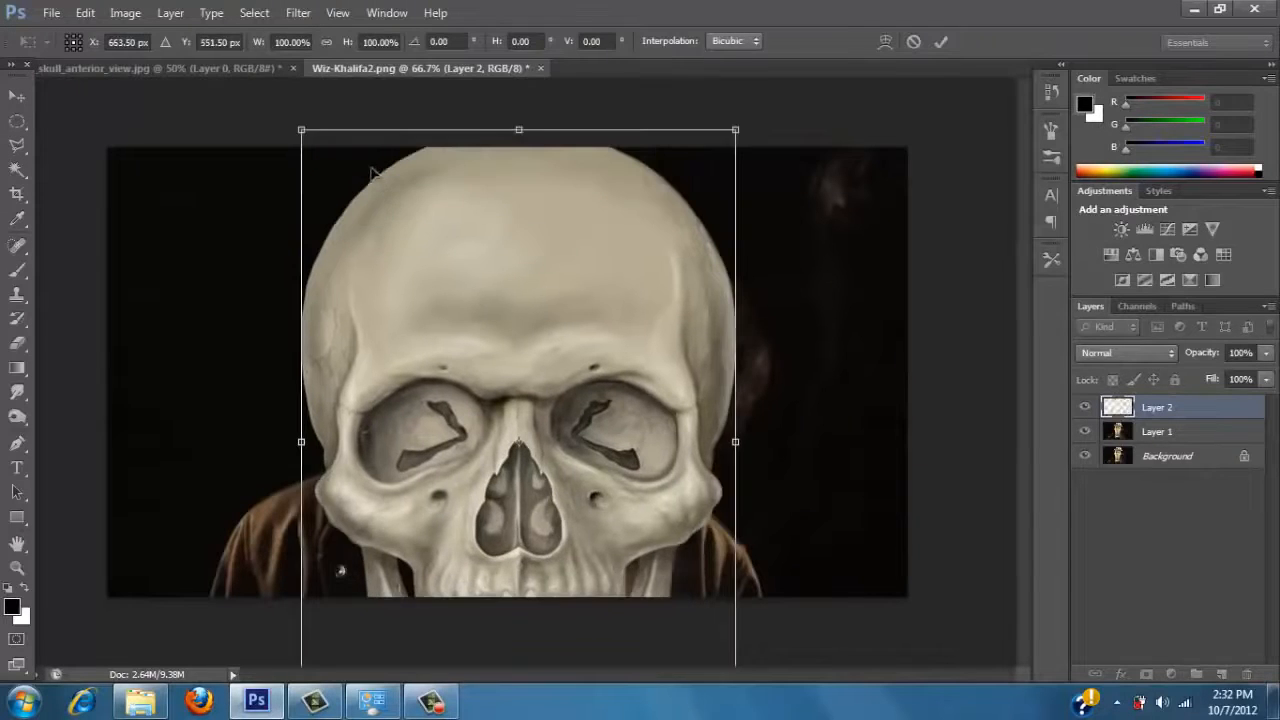
left_click_drag(305, 179, 466, 414)
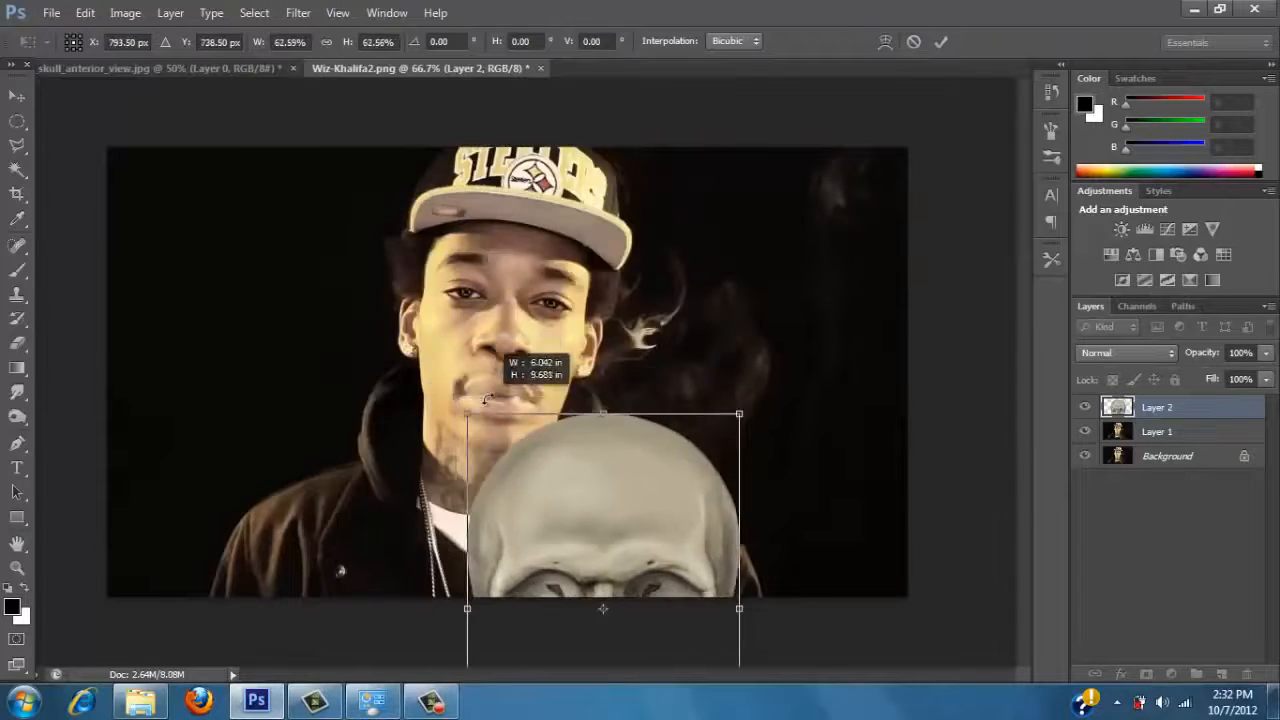
left_click_drag(588, 535, 474, 221)
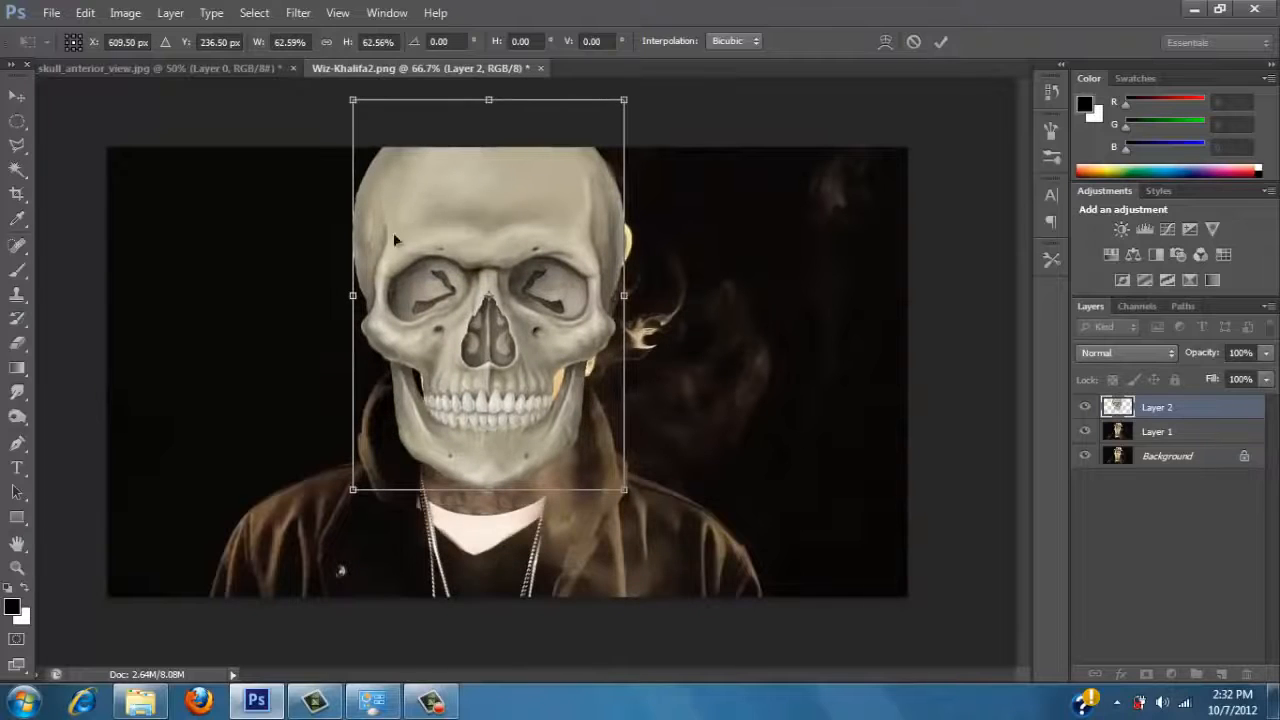
left_click_drag(395, 238, 397, 287)
left_click_drag(356, 150, 369, 178)
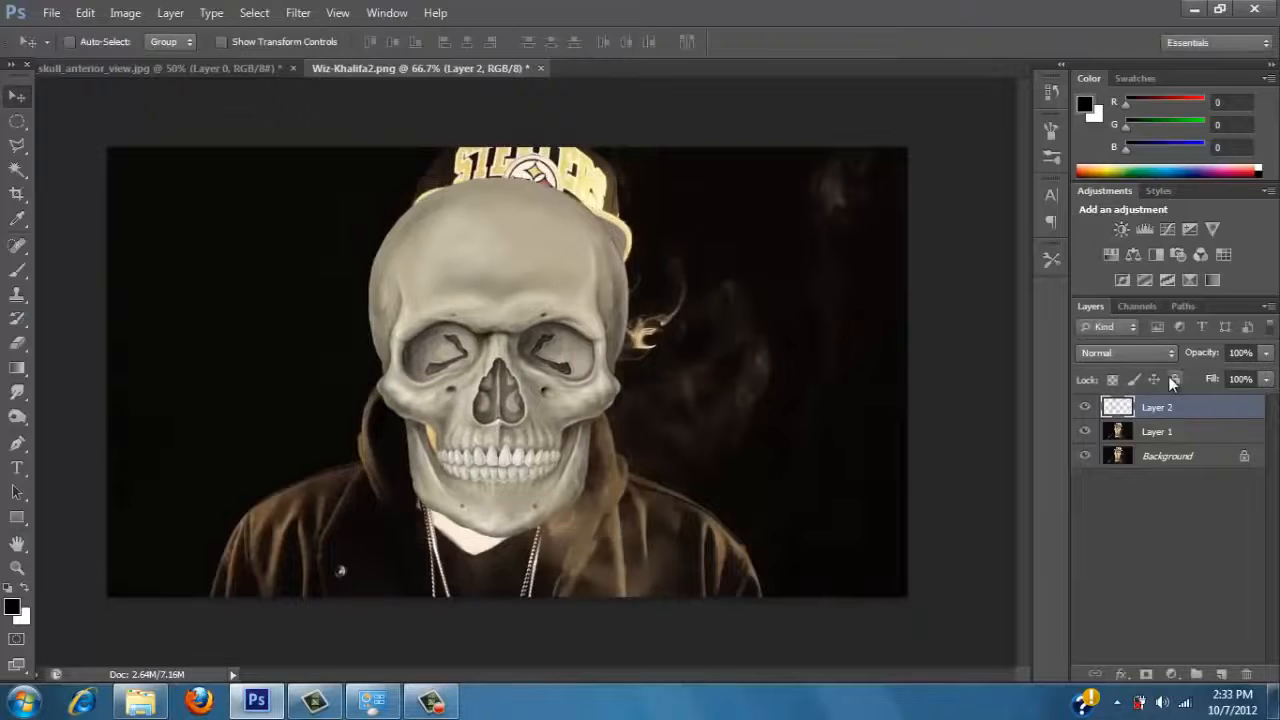
key("Return")
Lower the skull layer's opacity to 58% to see the face underneath.
left_click(1266, 352)
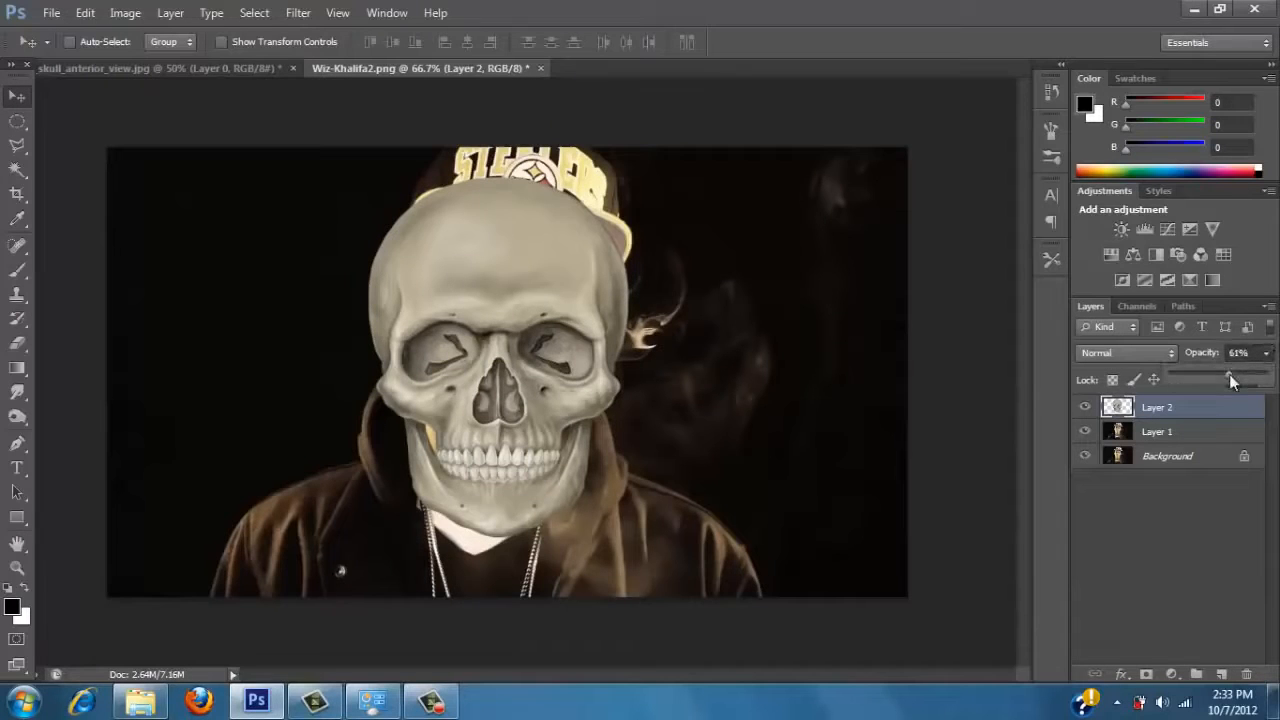
left_click_drag(1229, 378, 1238, 373)
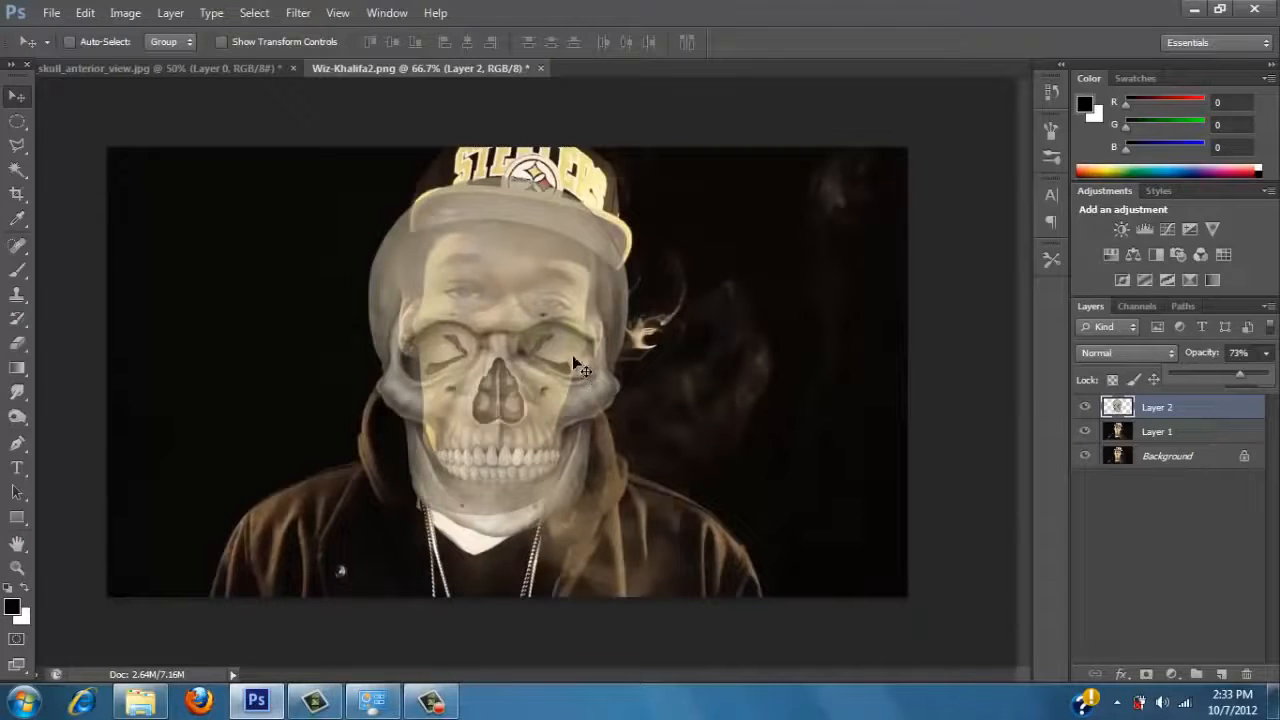
left_click(1228, 374)
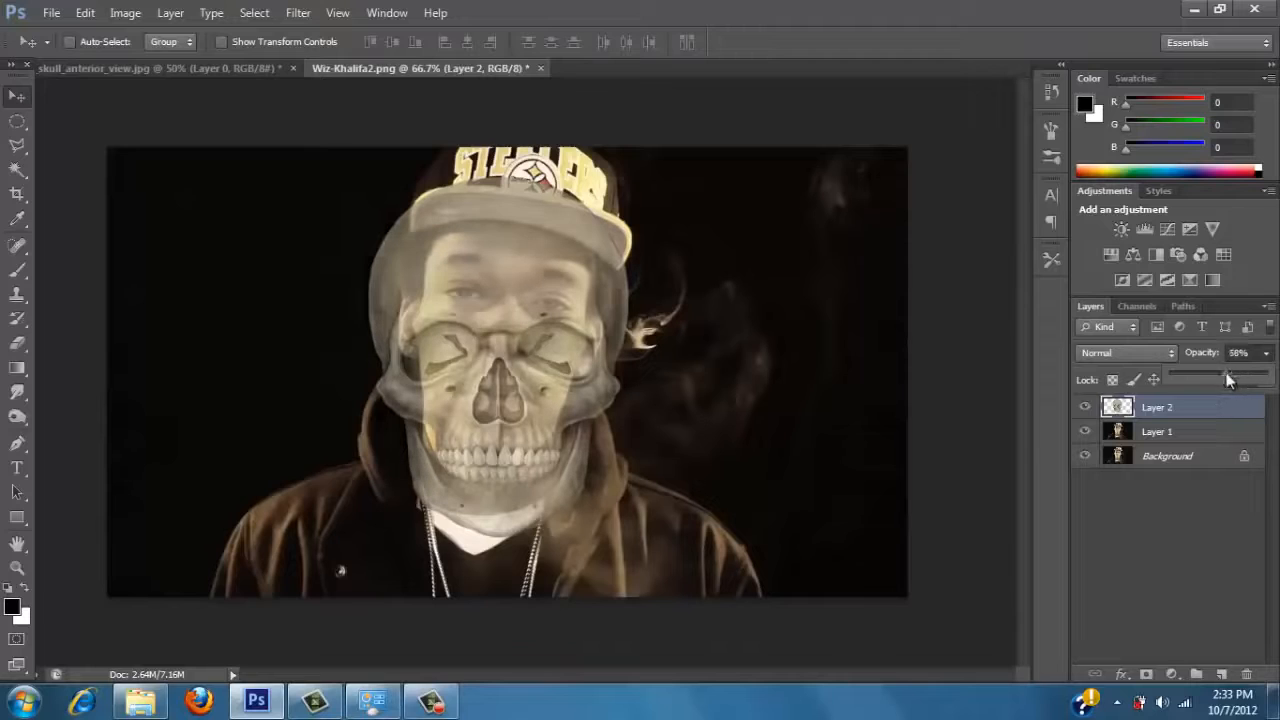
left_click(645, 320)
Free-transform the skull: rotate it about 5.6° clockwise, scale it to about 96% and position its sockets over the eyes.
key("ctrl+t")
left_click_drag(645, 162, 668, 180)
left_click_drag(531, 334, 540, 299)
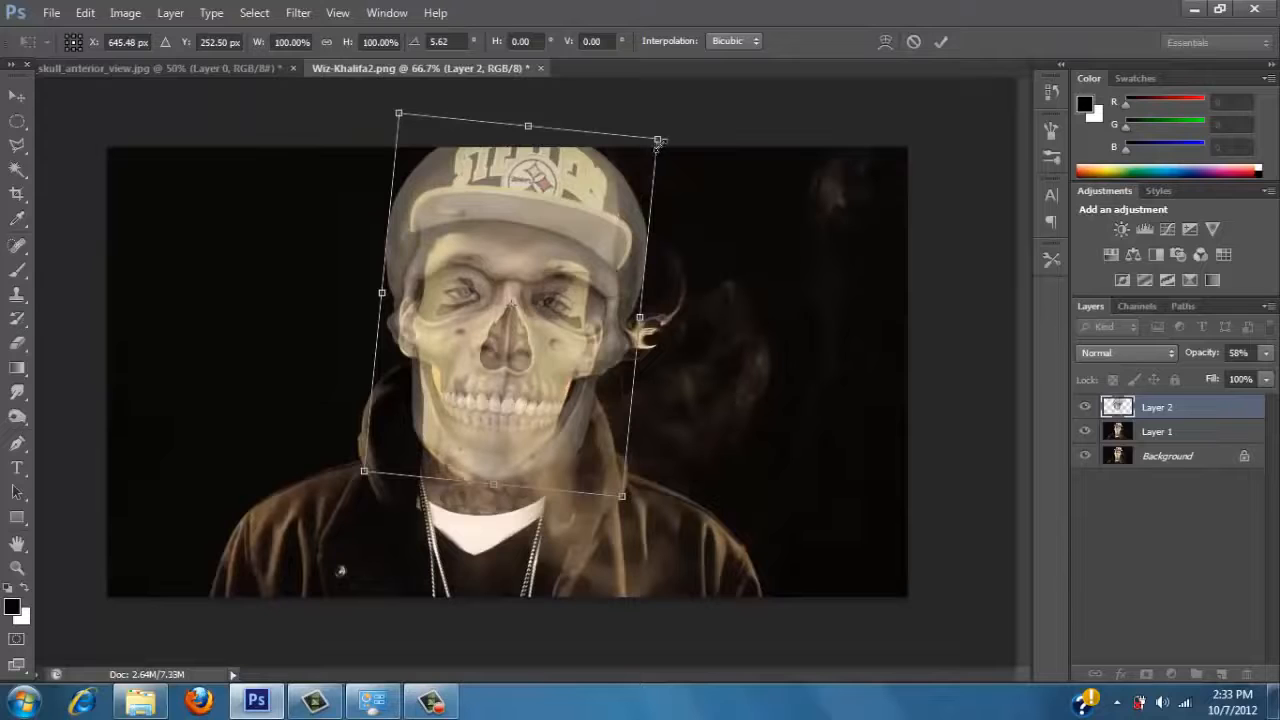
left_click_drag(658, 142, 645, 152)
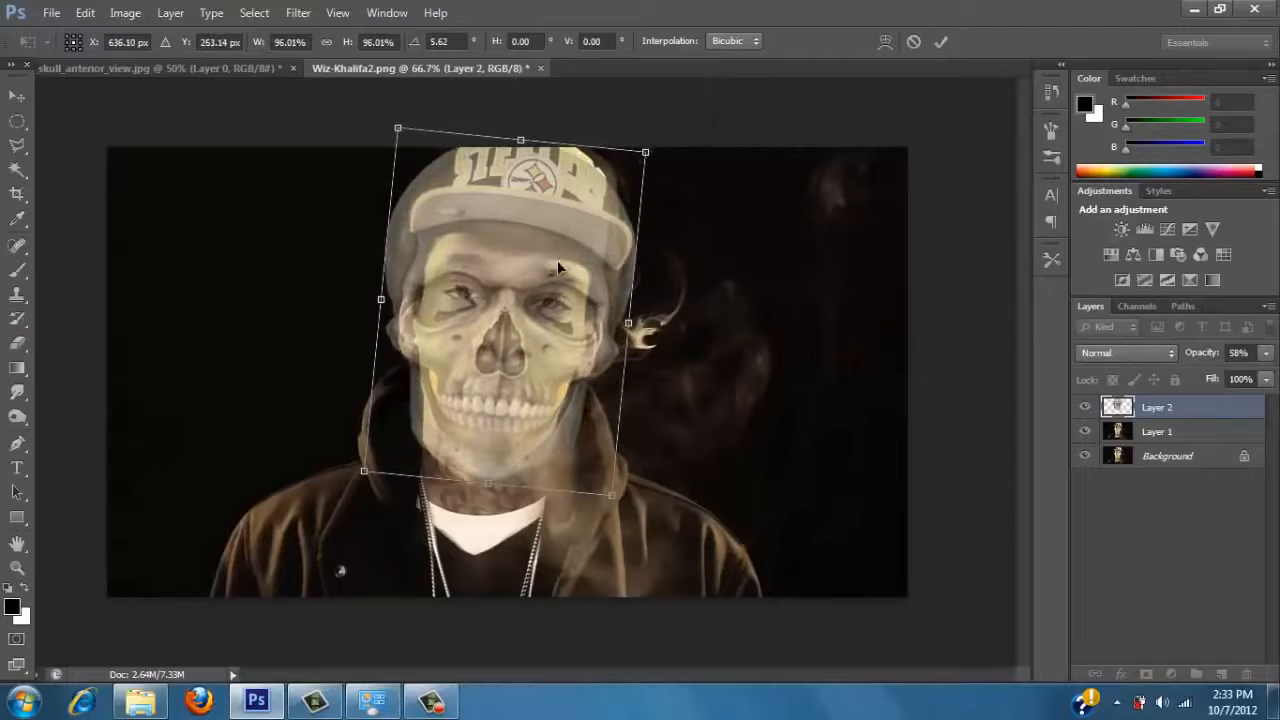
left_click_drag(558, 266, 561, 264)
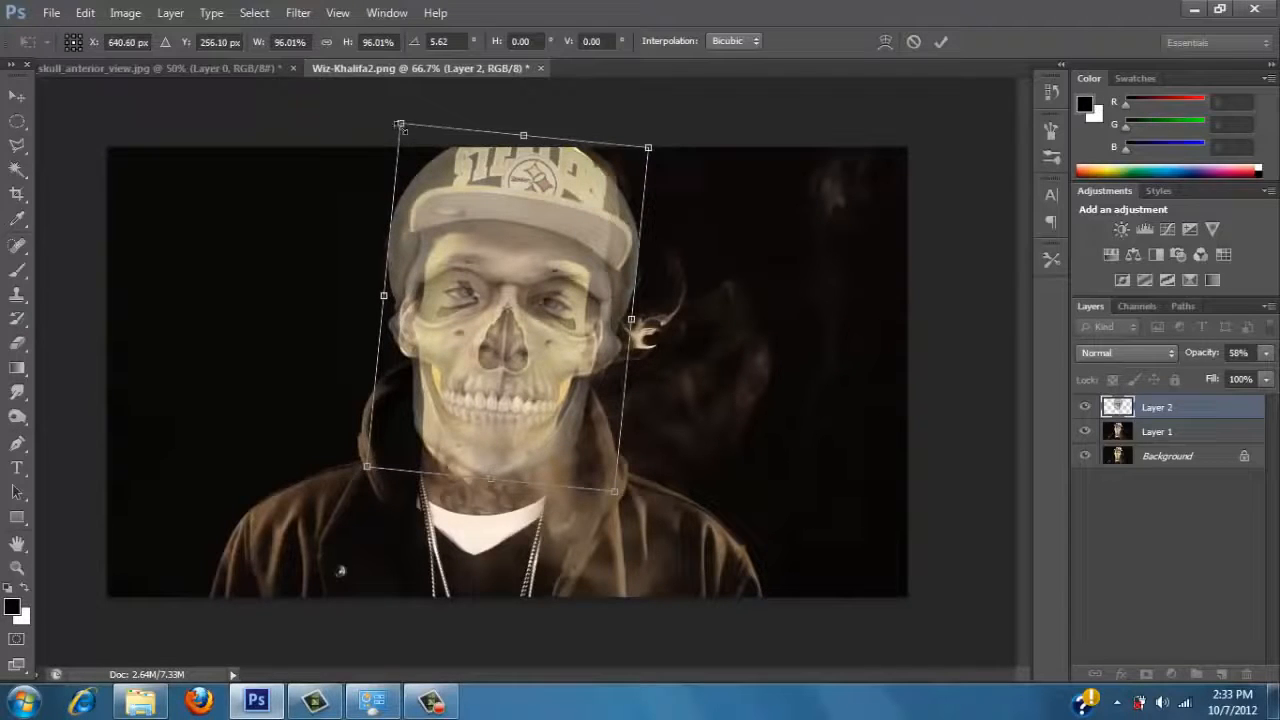
Reduce the skull to about 88%, align its eye sockets, nose and teeth with the face, and apply the transform.
left_click_drag(400, 125, 410, 139)
left_click_drag(483, 261, 475, 256)
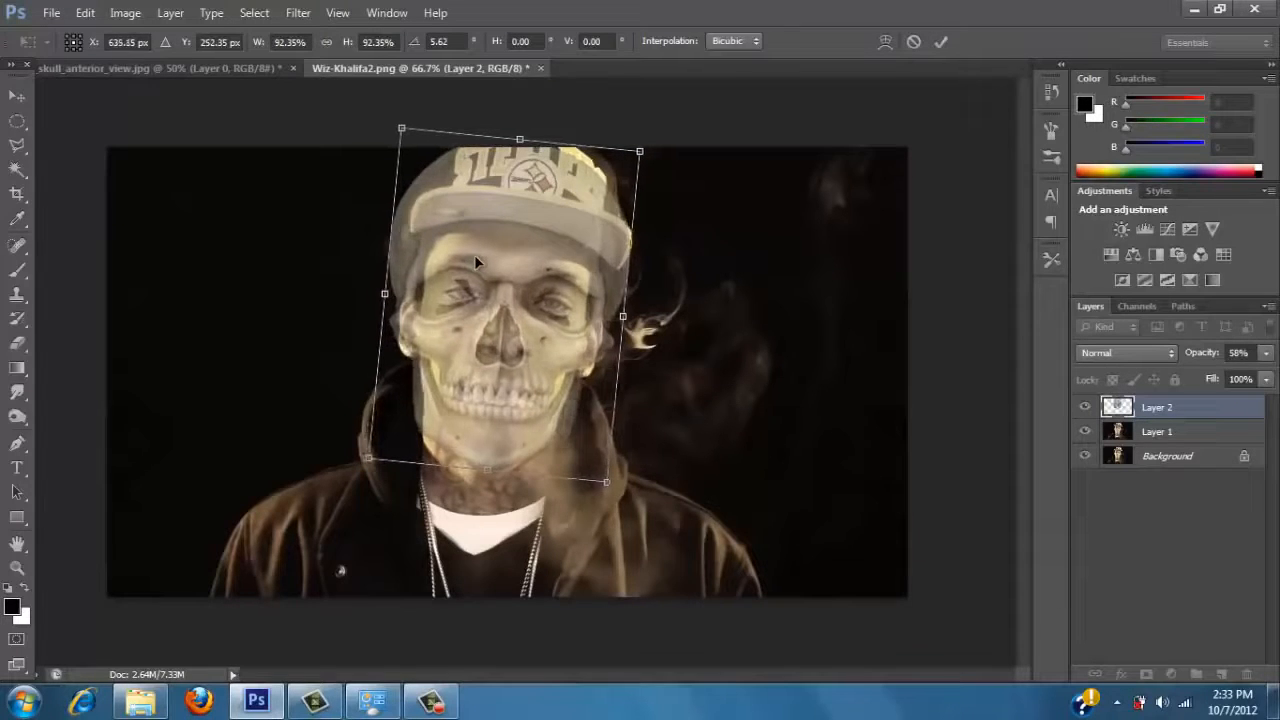
key("Right")
key("Up")
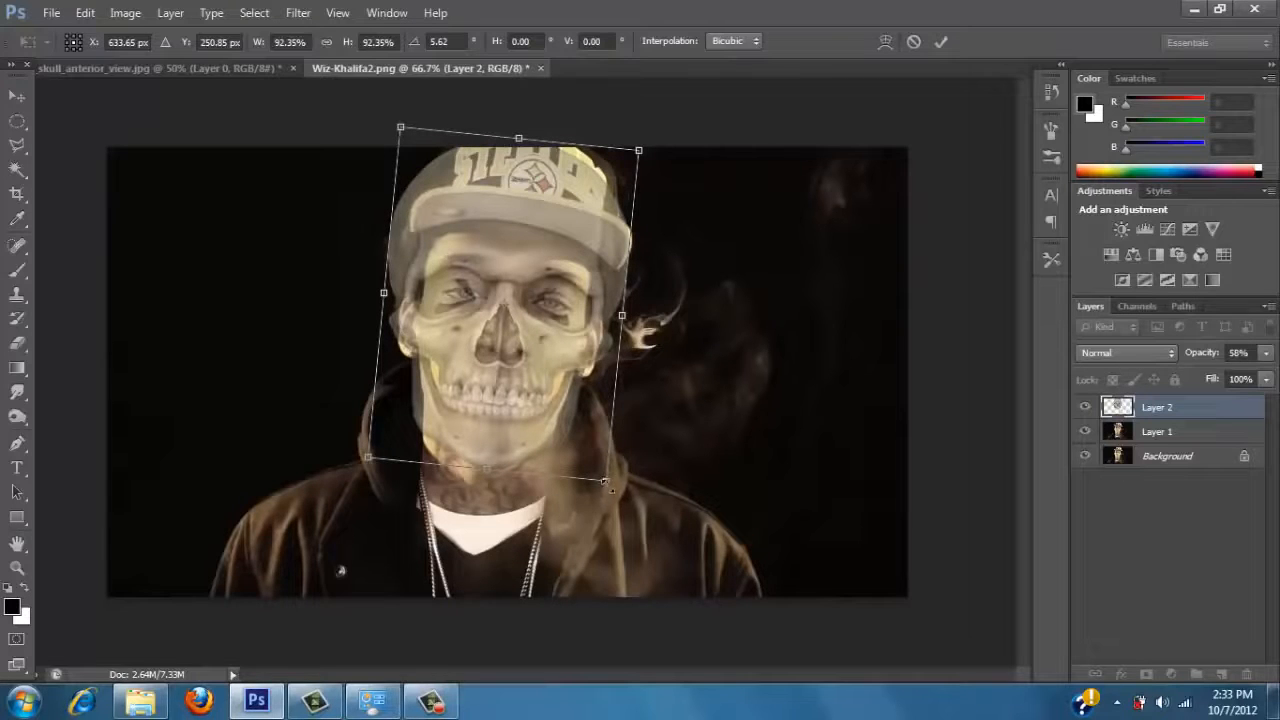
left_click_drag(608, 488, 605, 475)
mouse_move(520, 322)
left_mouse_down()
mouse_move(528, 345)
mouse_move(529, 326)
left_mouse_up()
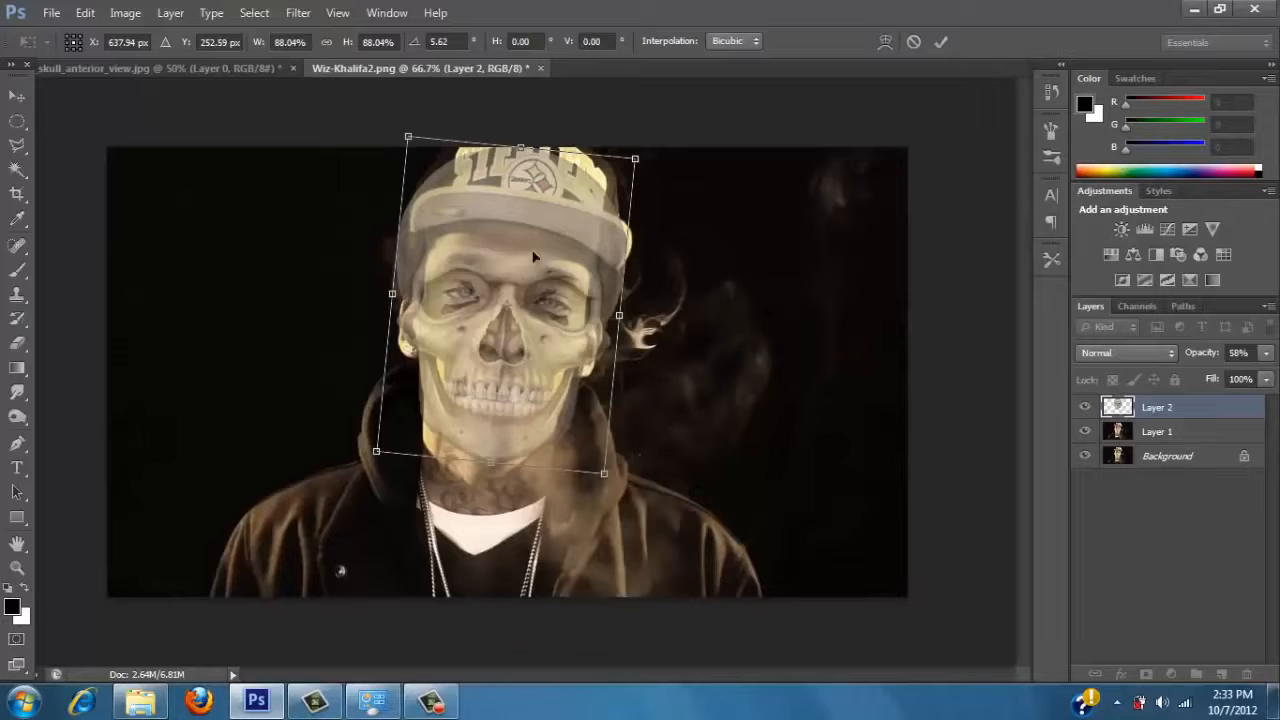
key("Return")
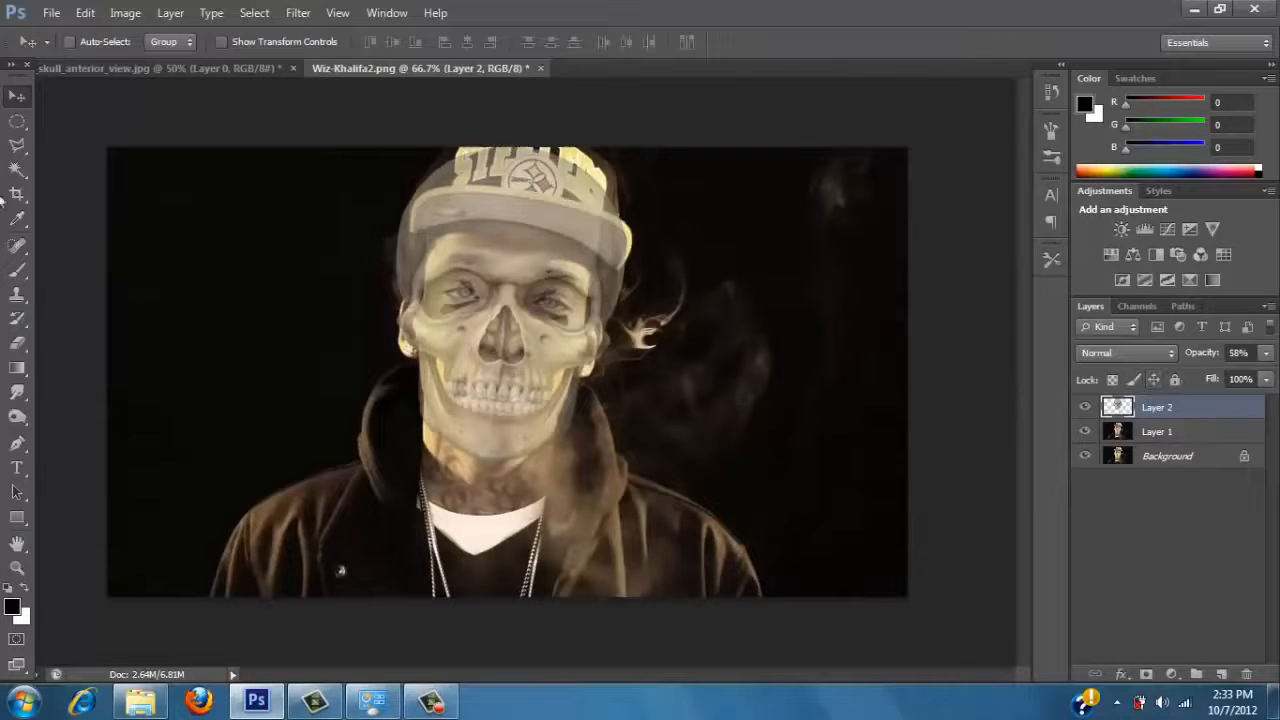
Set the skull layer's opacity to 100% and add a Hide All layer mask to it.
left_click(1270, 354)
left_click_drag(1233, 374, 1273, 374)
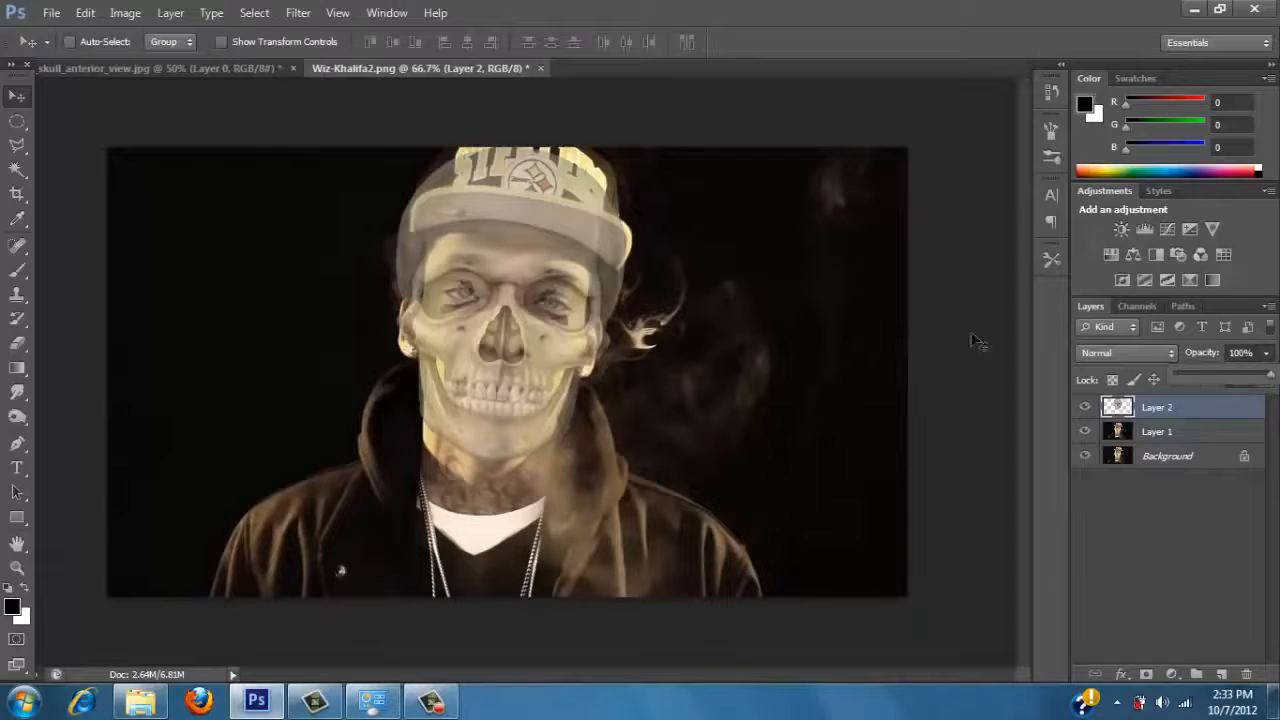
left_click(172, 13)
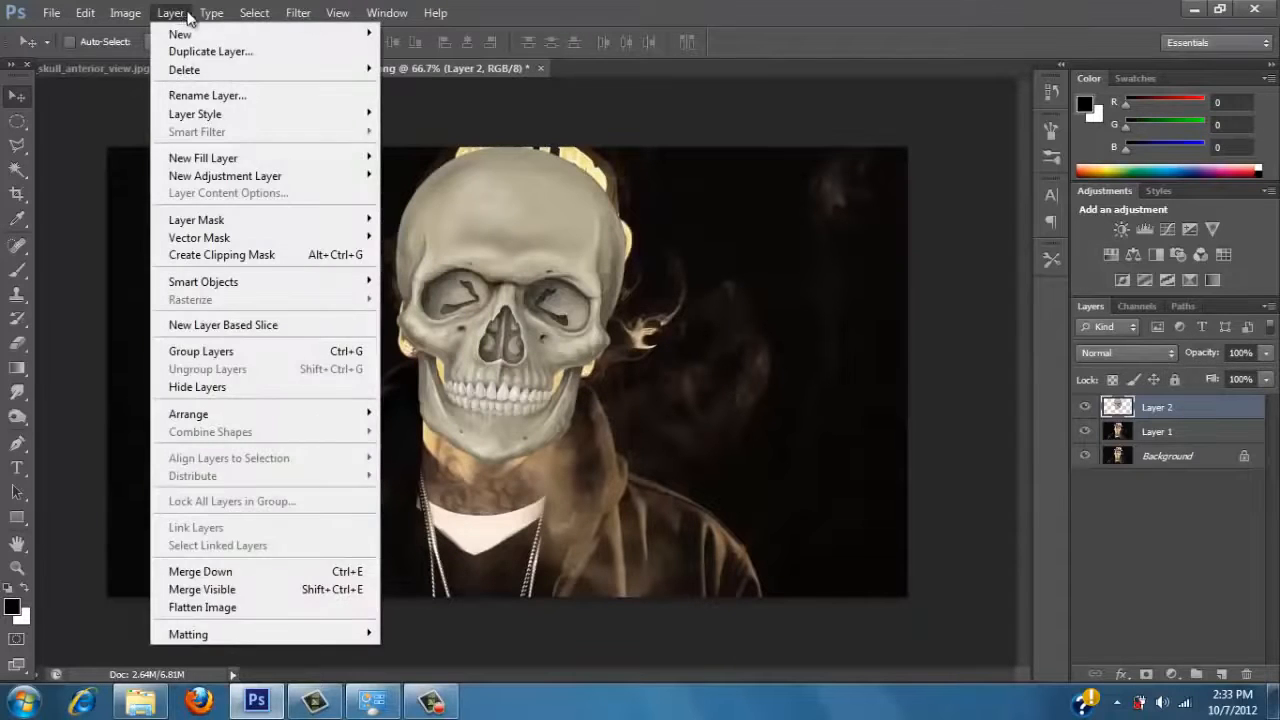
mouse_move(200, 224)
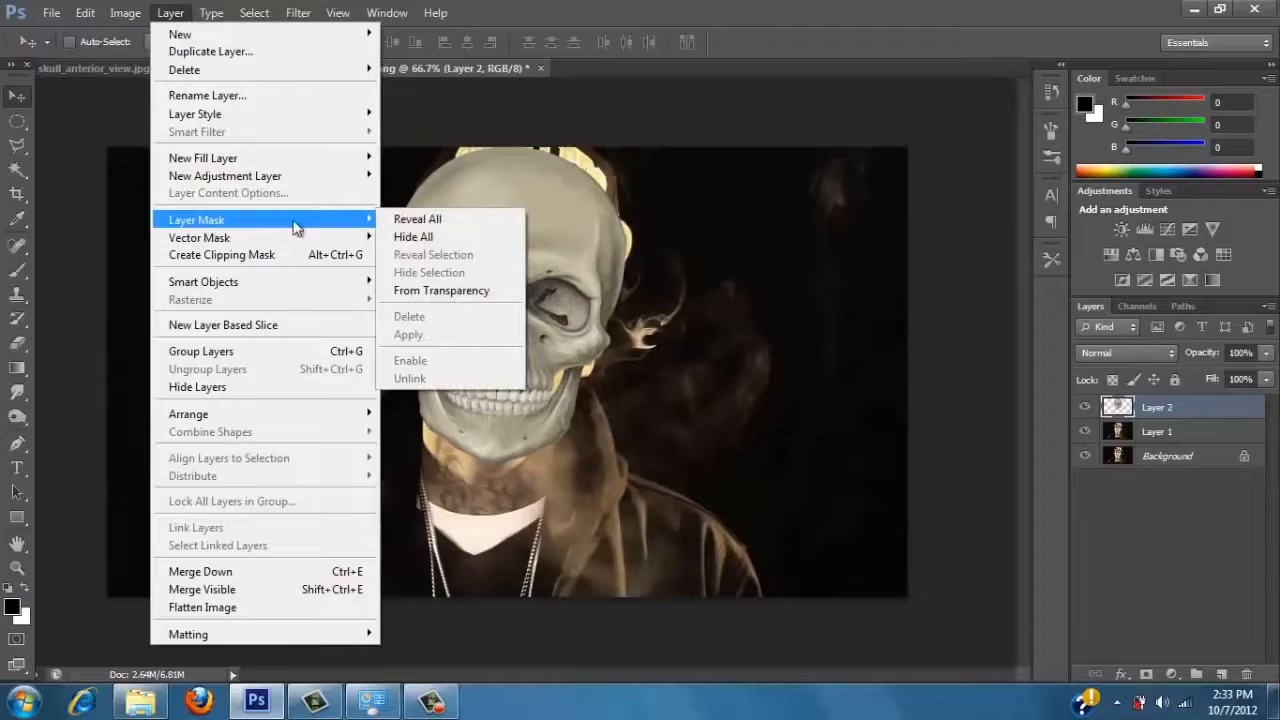
left_click(412, 240)
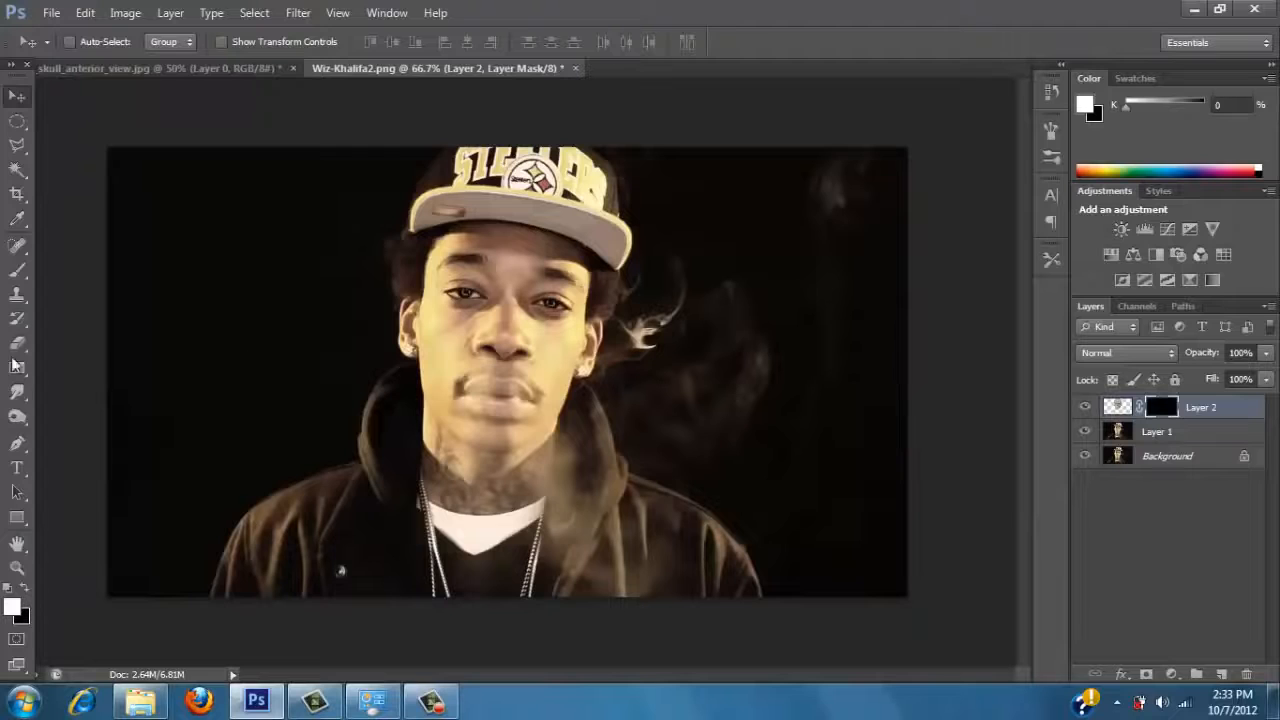
Paint white on the mask with the Brush at 79% opacity to reveal the skull on the half of the face nearest the smoke.
left_click(17, 270)
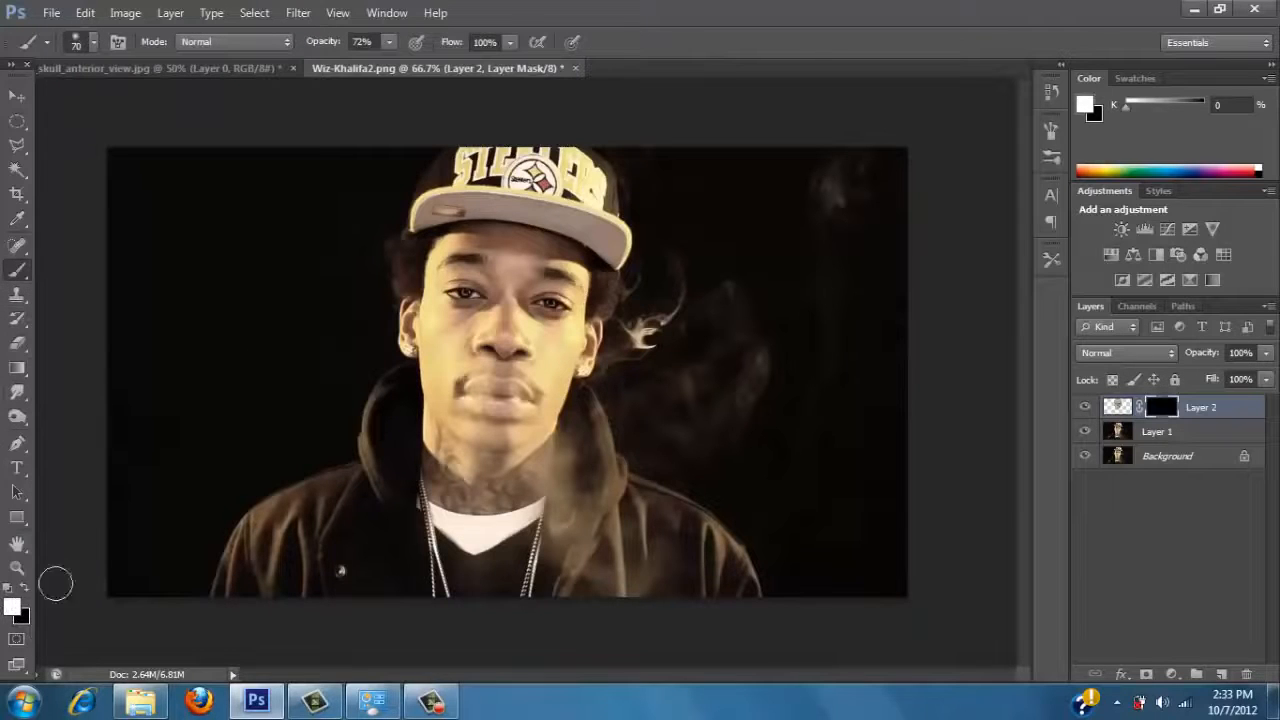
left_click(389, 42)
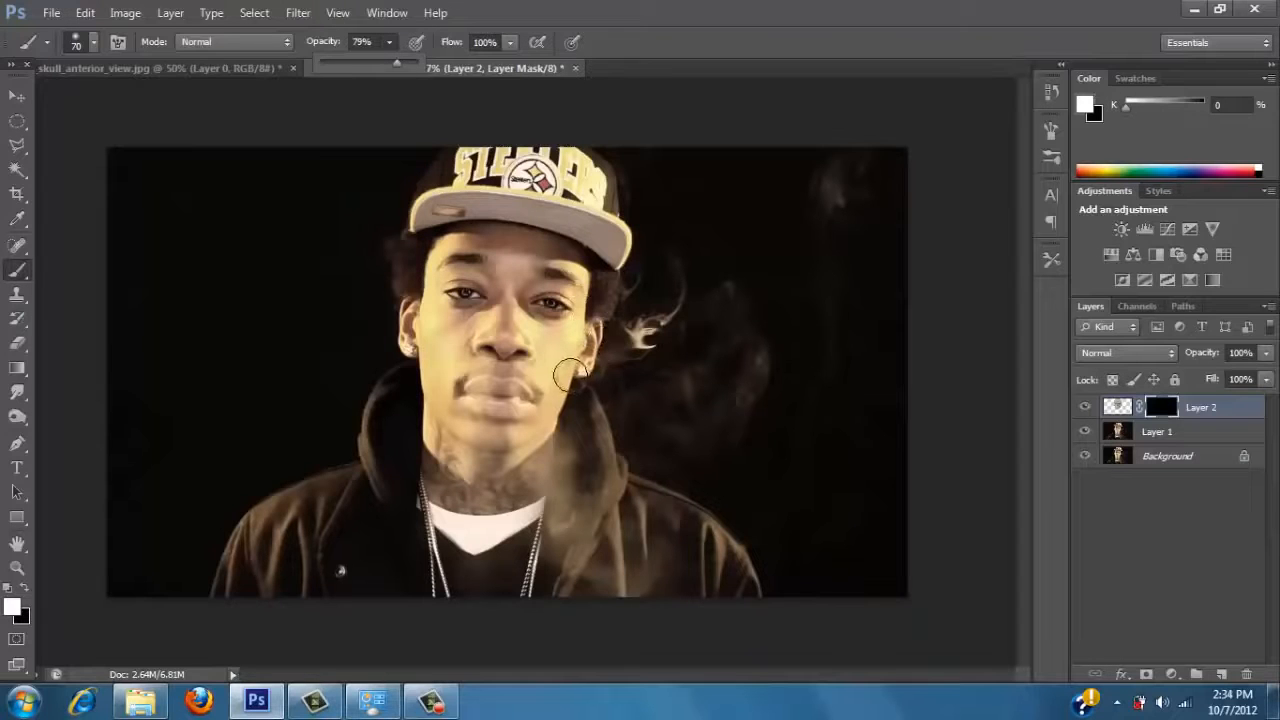
left_click(565, 377)
mouse_move(565, 377)
left_mouse_down()
mouse_move(524, 428)
mouse_move(518, 407)
mouse_move(508, 418)
mouse_move(537, 399)
mouse_move(539, 357)
mouse_move(556, 355)
mouse_move(565, 328)
mouse_move(569, 352)
mouse_move(546, 397)
mouse_move(571, 298)
mouse_move(554, 262)
mouse_move(525, 358)
mouse_move(540, 306)
mouse_move(528, 253)
mouse_move(542, 250)
mouse_move(527, 250)
mouse_move(560, 265)
left_mouse_up()
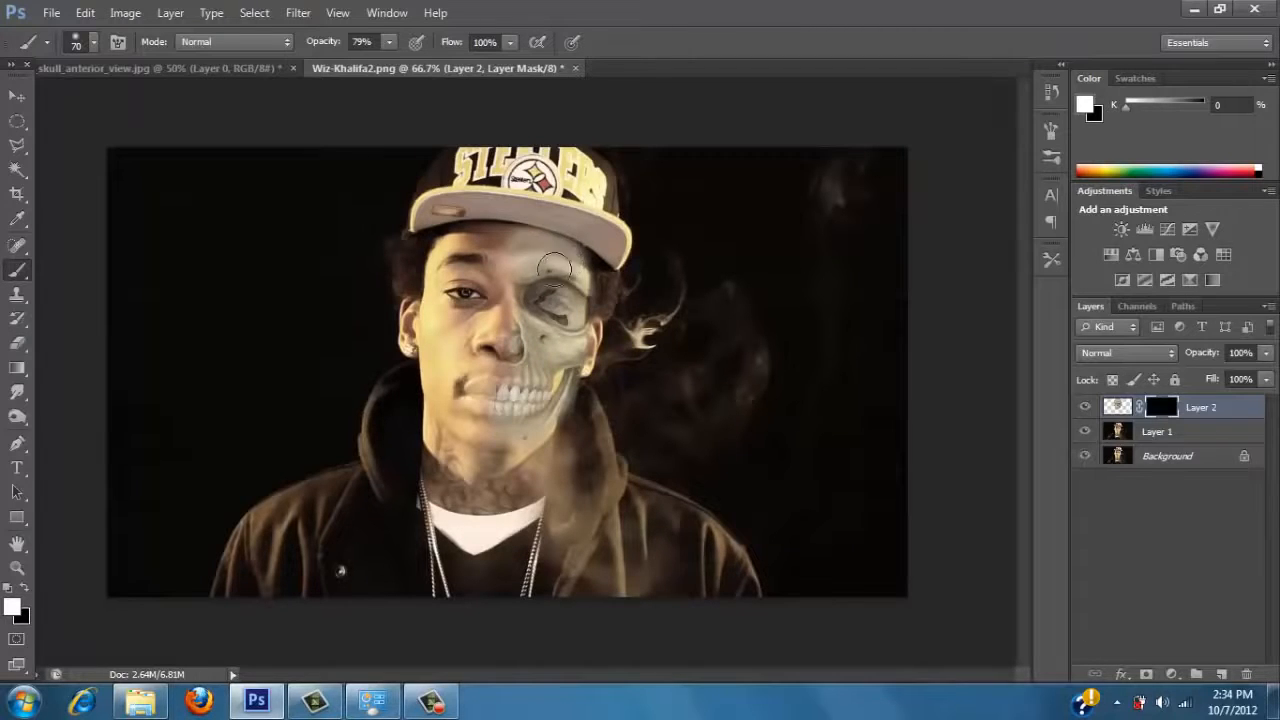
mouse_move(513, 388)
left_mouse_down()
mouse_move(501, 427)
mouse_move(558, 379)
mouse_move(518, 437)
mouse_move(543, 429)
mouse_move(553, 398)
mouse_move(506, 424)
mouse_move(531, 411)
mouse_move(548, 371)
mouse_move(527, 349)
mouse_move(504, 442)
mouse_move(554, 296)
mouse_move(470, 320)
left_mouse_up()
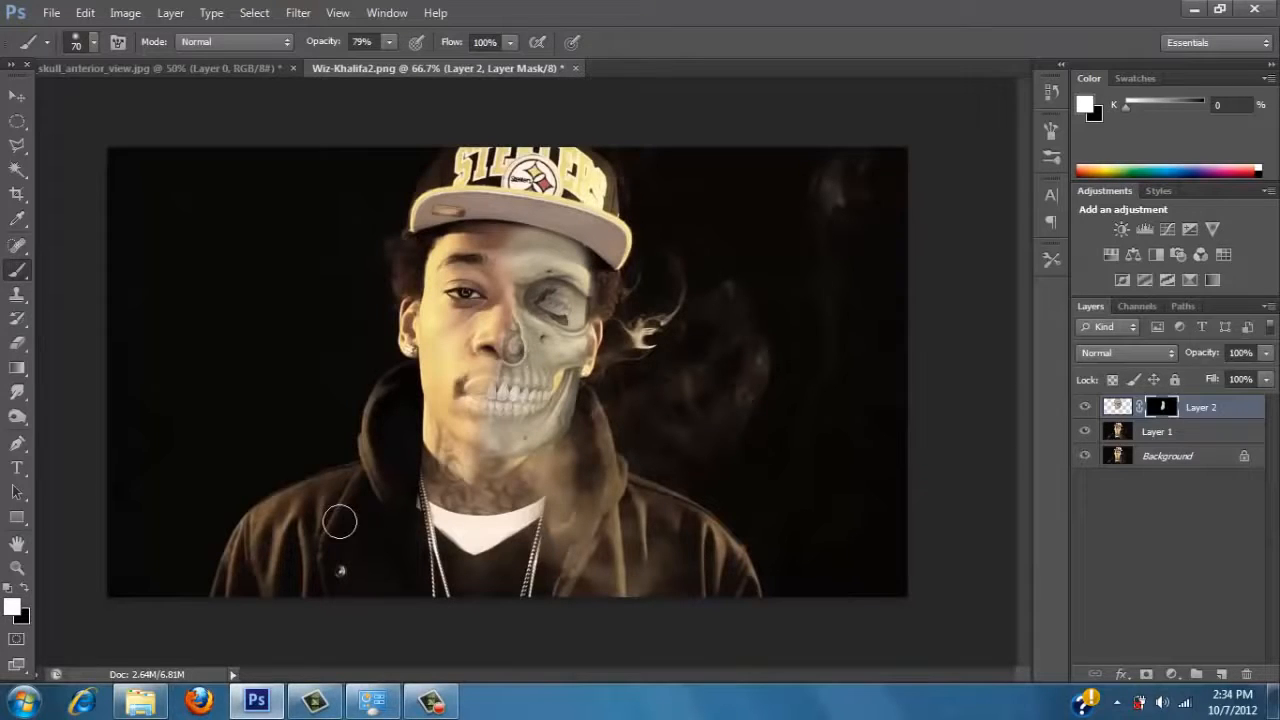
Blend the eye into the revealed skull socket by painting the mask black at 79%, then white at 54% brush opacity.
left_click(24, 590)
mouse_move(573, 290)
left_mouse_down()
mouse_move(552, 306)
mouse_move(578, 332)
mouse_move(566, 318)
mouse_move(598, 318)
mouse_move(562, 332)
left_mouse_up()
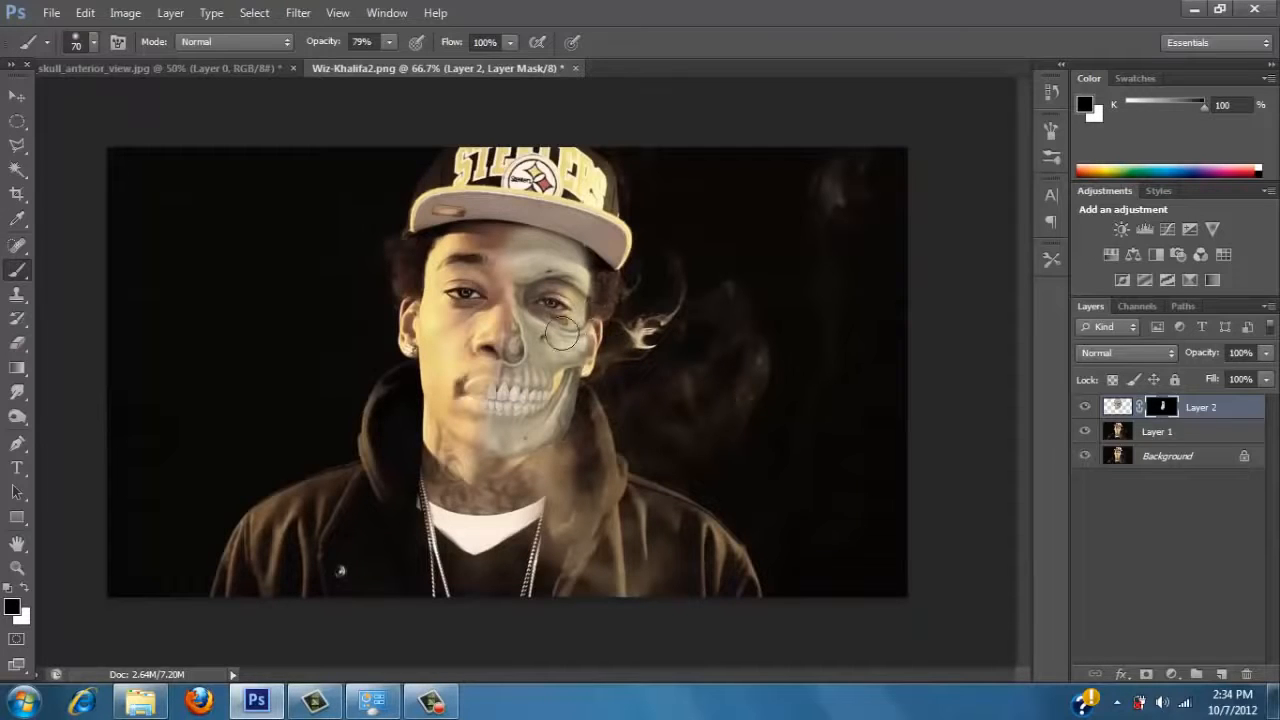
left_click(391, 47)
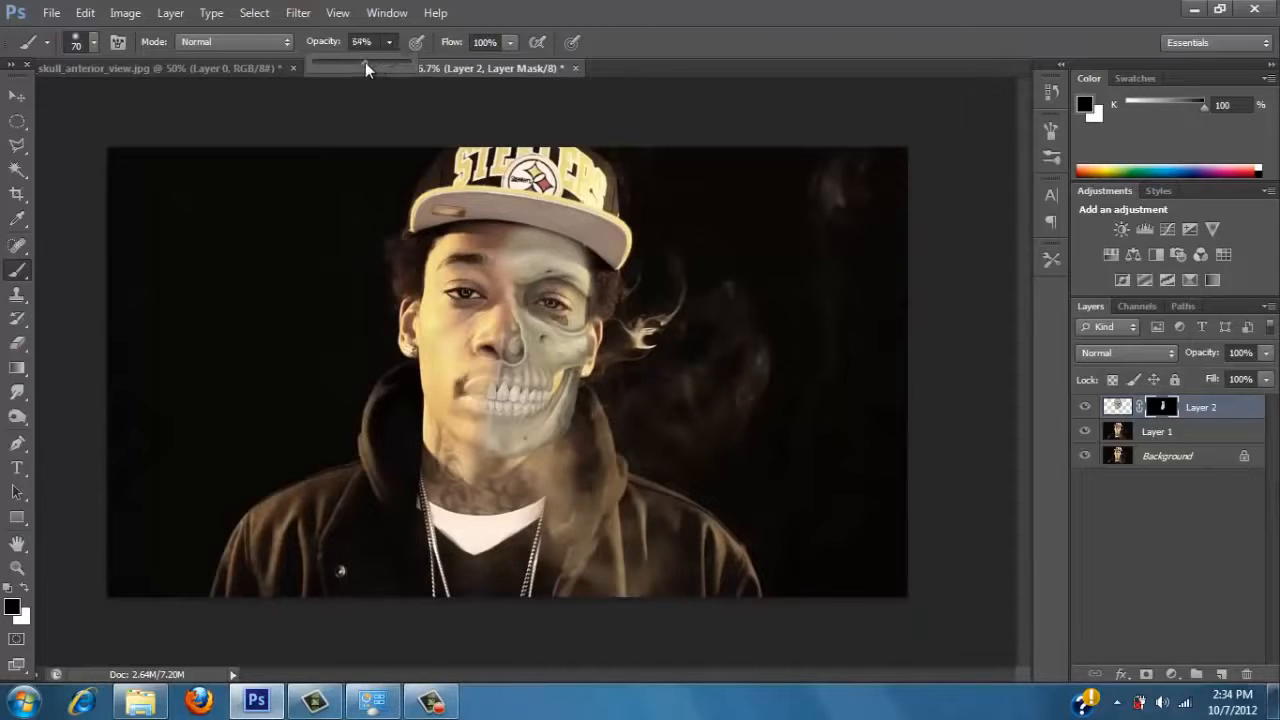
key("x")
mouse_move(553, 289)
left_mouse_down()
mouse_move(559, 309)
mouse_move(570, 305)
mouse_move(550, 294)
left_mouse_up()
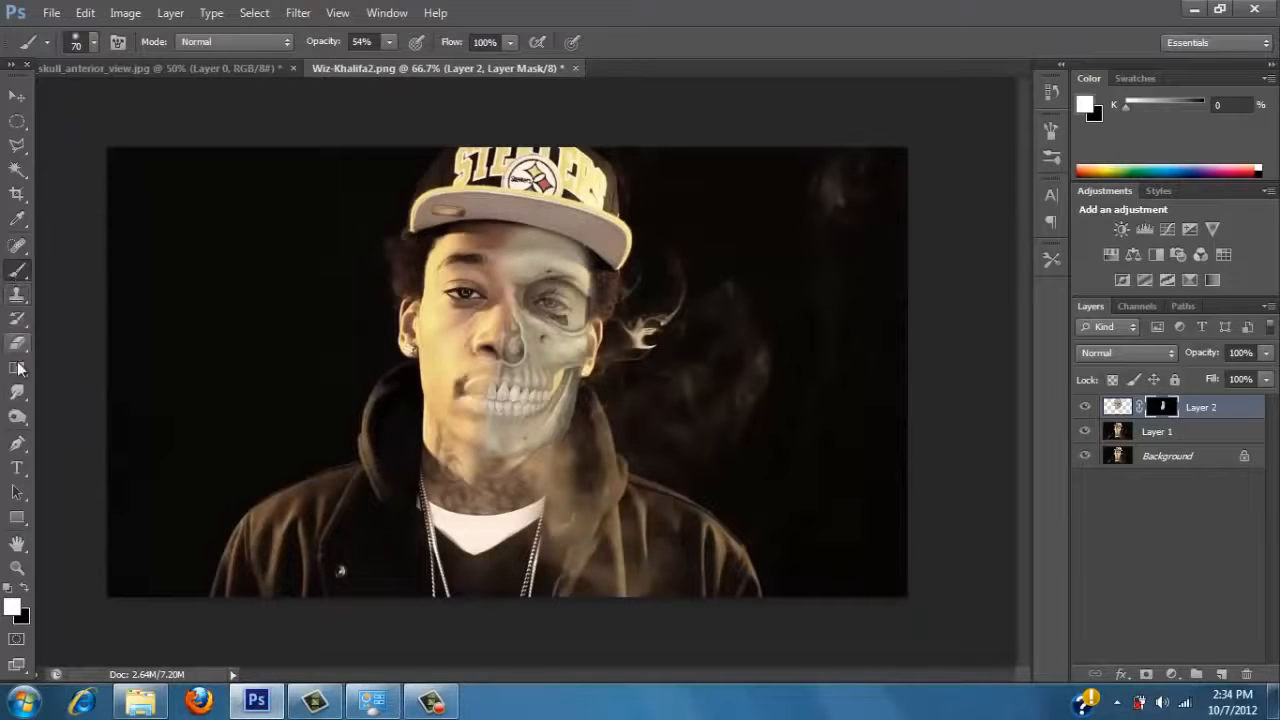
left_click(17, 95)
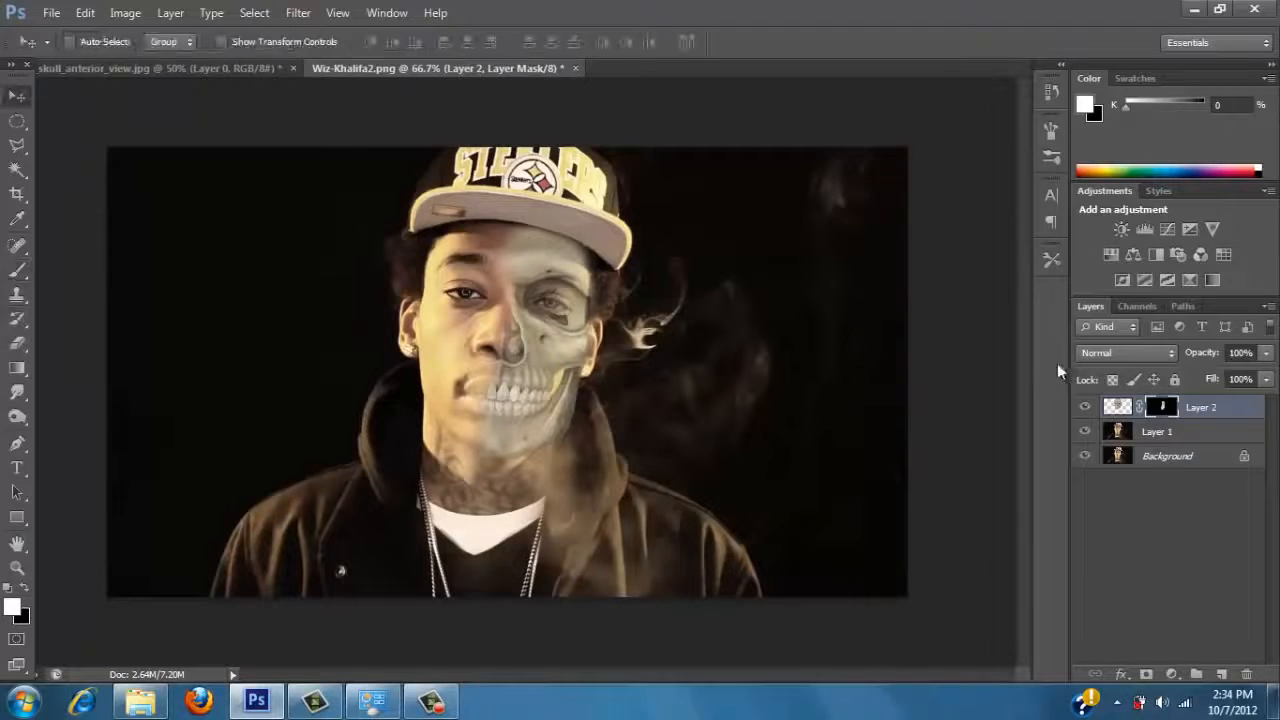
Compare blend modes such as Multiply, Linear Dodge (Add), Soft Light, Vivid Light and Linear Light on the skull layer's image, and settle on Hard Light.
left_click(1131, 407)
left_click(1125, 352)
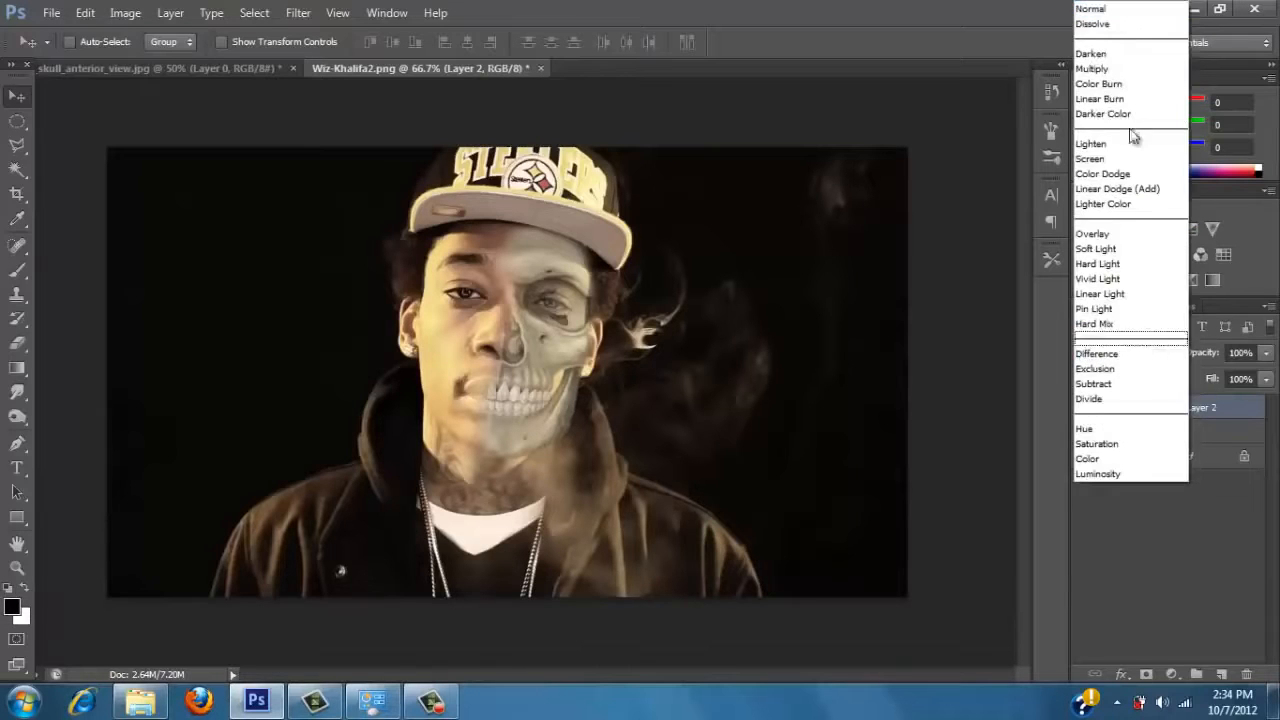
left_click(1117, 52)
key("shift+plus")
key("shift+plus")
key("shift+plus")
key("shift+plus")
key("shift+plus")
key("shift+plus")
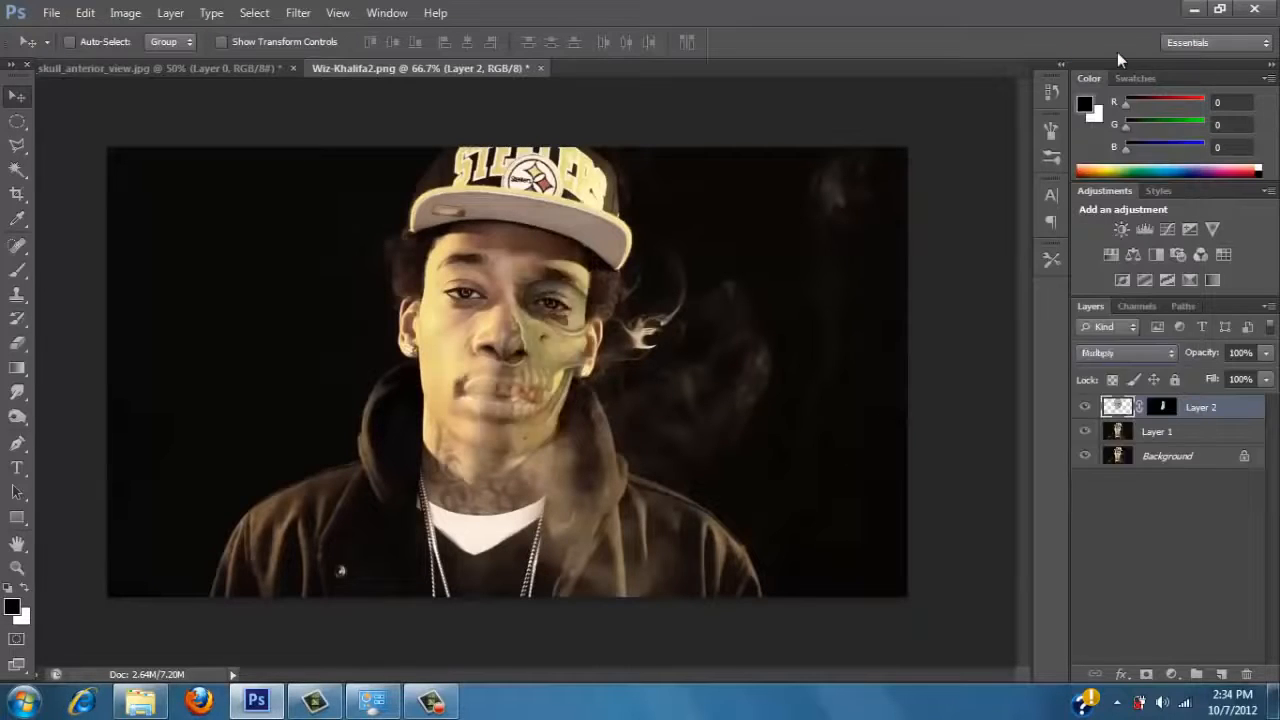
key("shift+plus")
key("shift+plus")
key("shift+plus")
key("shift+plus")
key("shift+plus")
key("shift+plus")
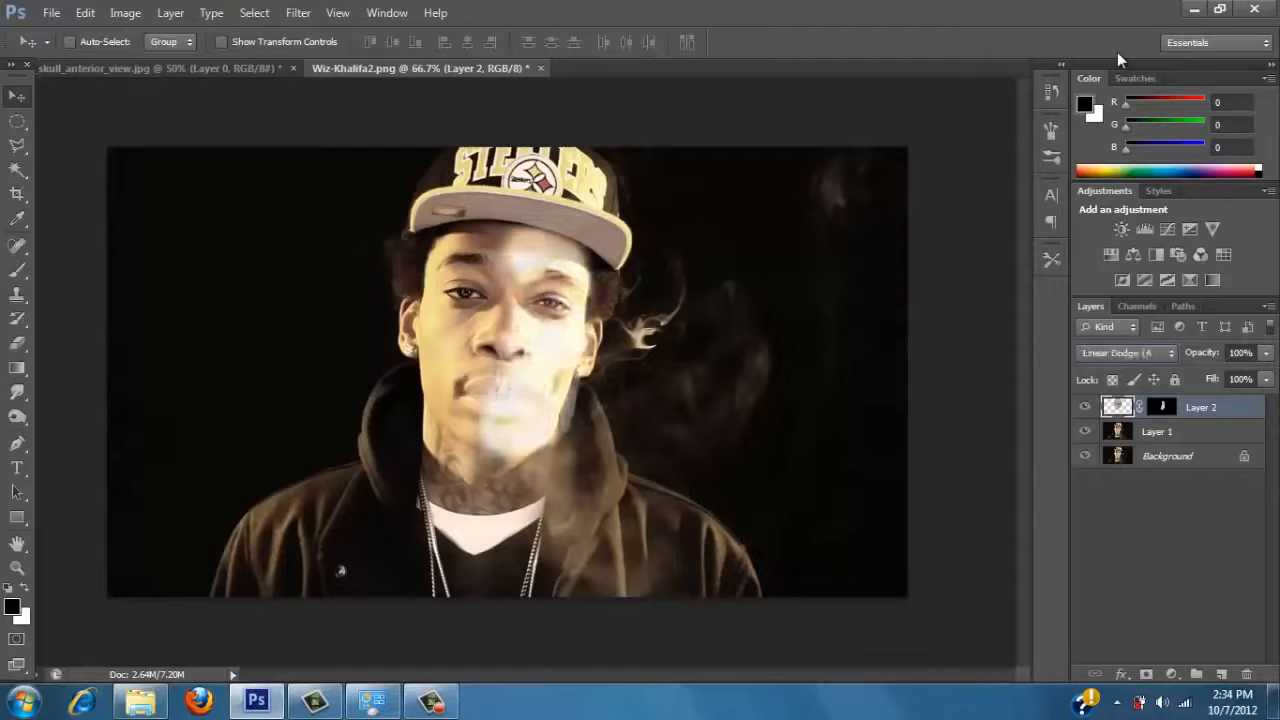
key("shift+minus")
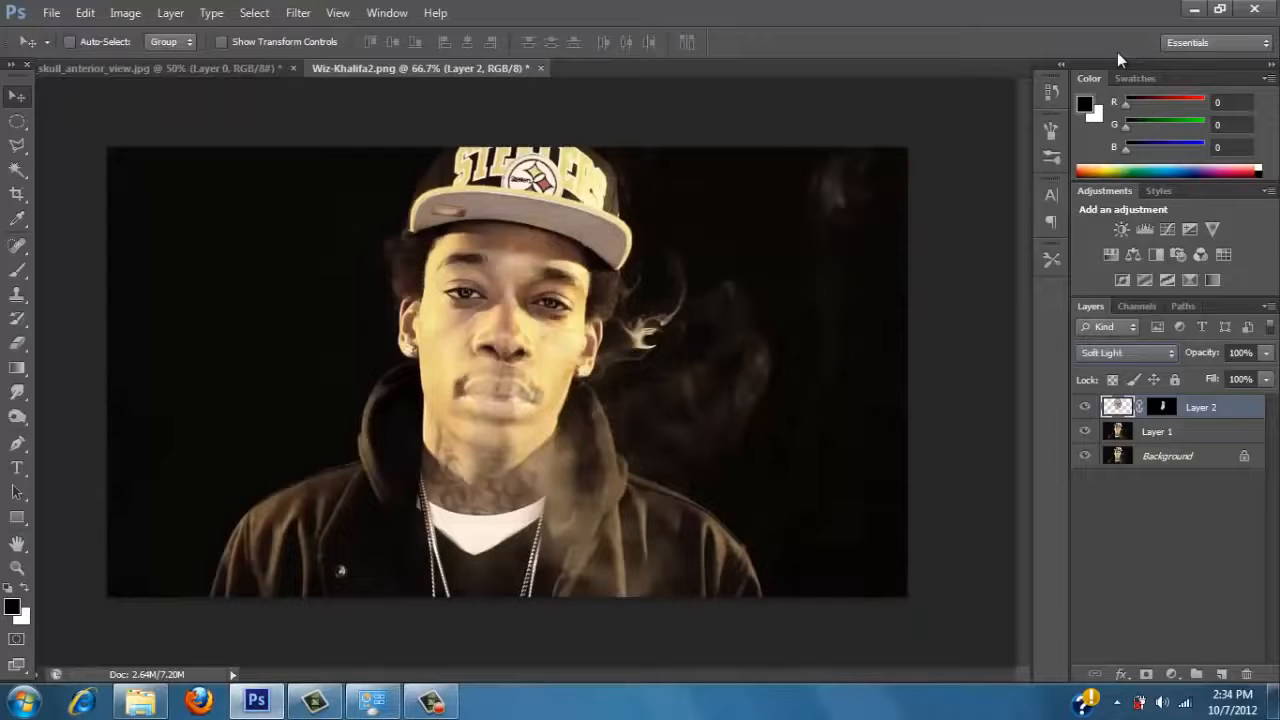
key("shift+plus")
key("shift+plus")
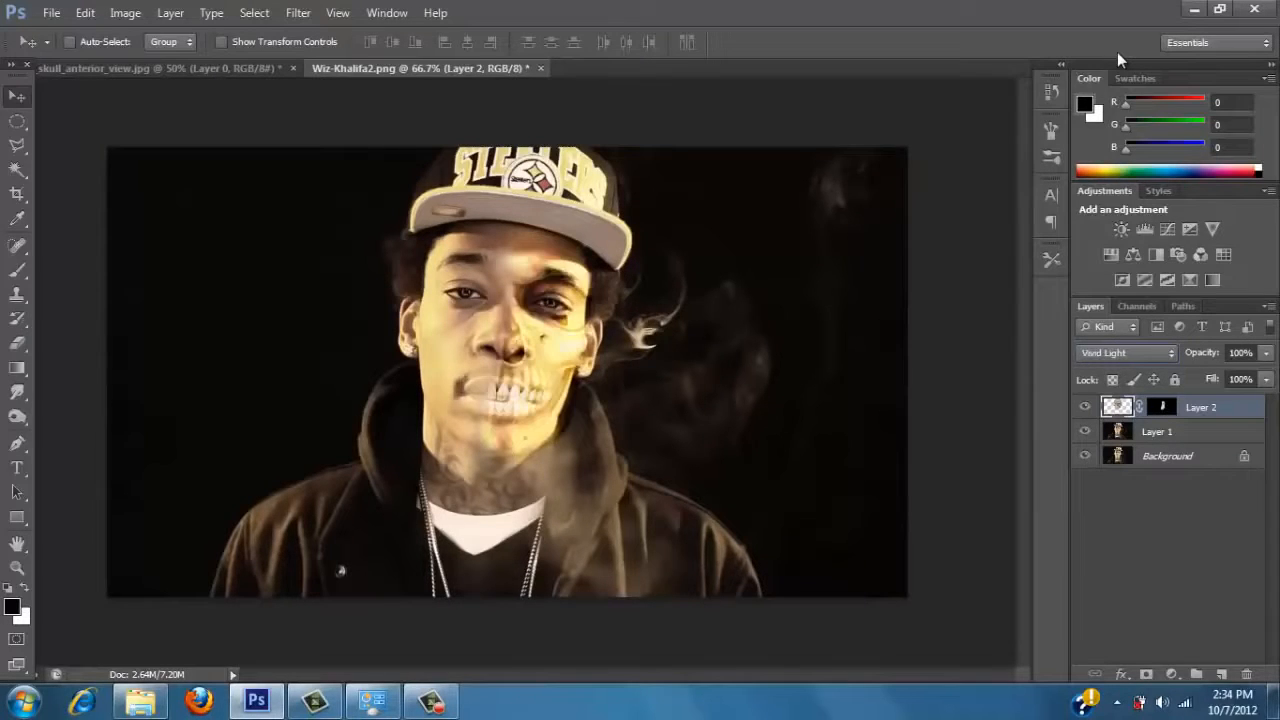
key("Down")
key("Down")
key("Up")
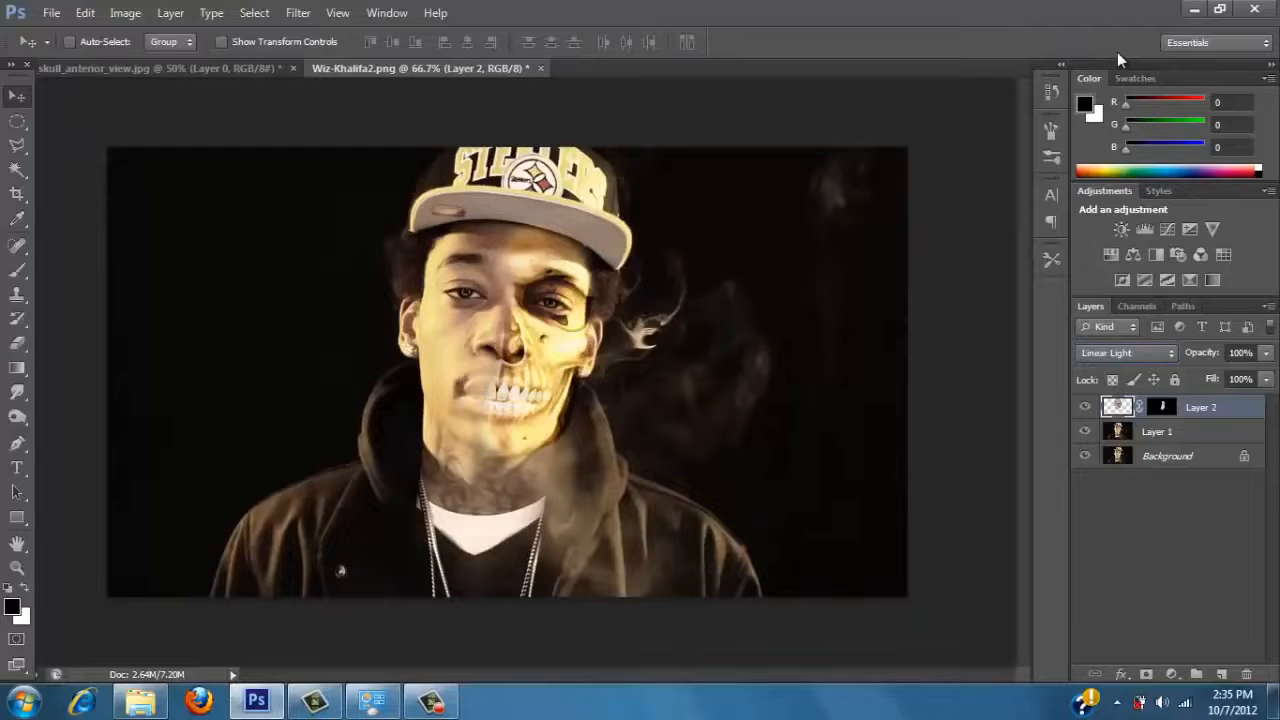
key("Up")
key("Up")
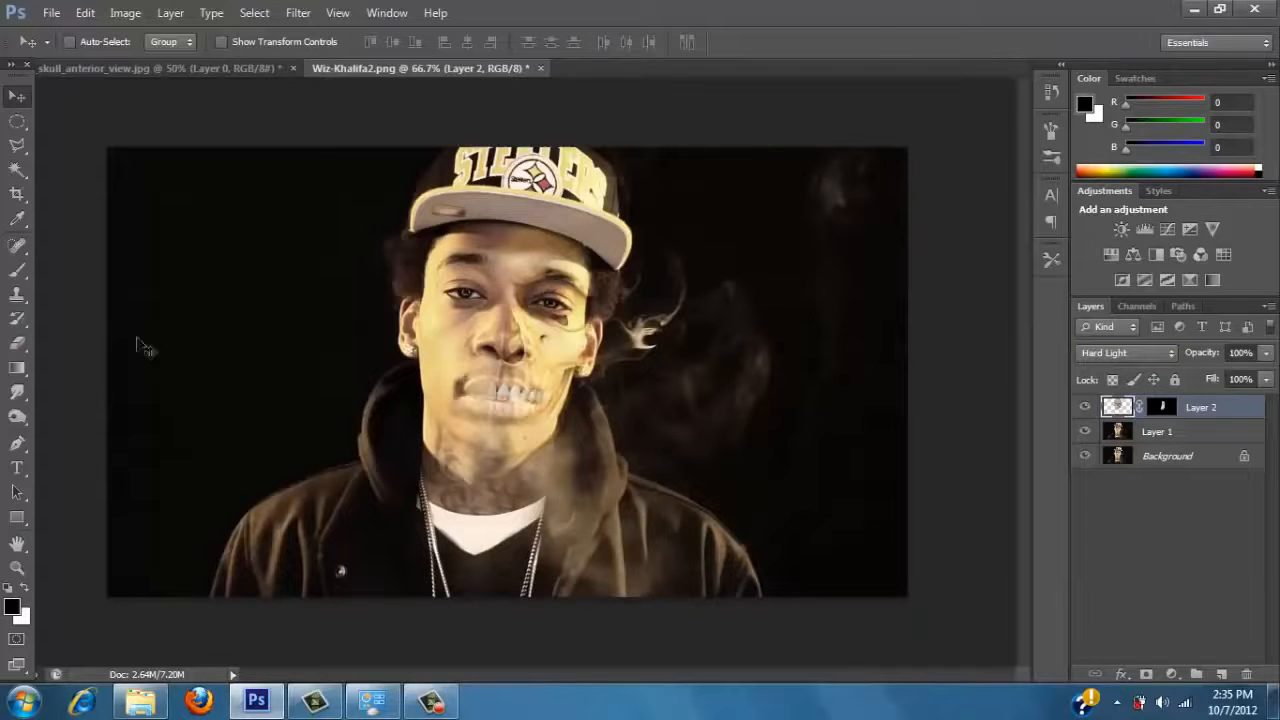
Paint white on the skull layer's mask with the Brush at 54% opacity to strengthen the skull around the teeth, cheek and eye socket.
left_click(20, 277)
left_click(25, 588)
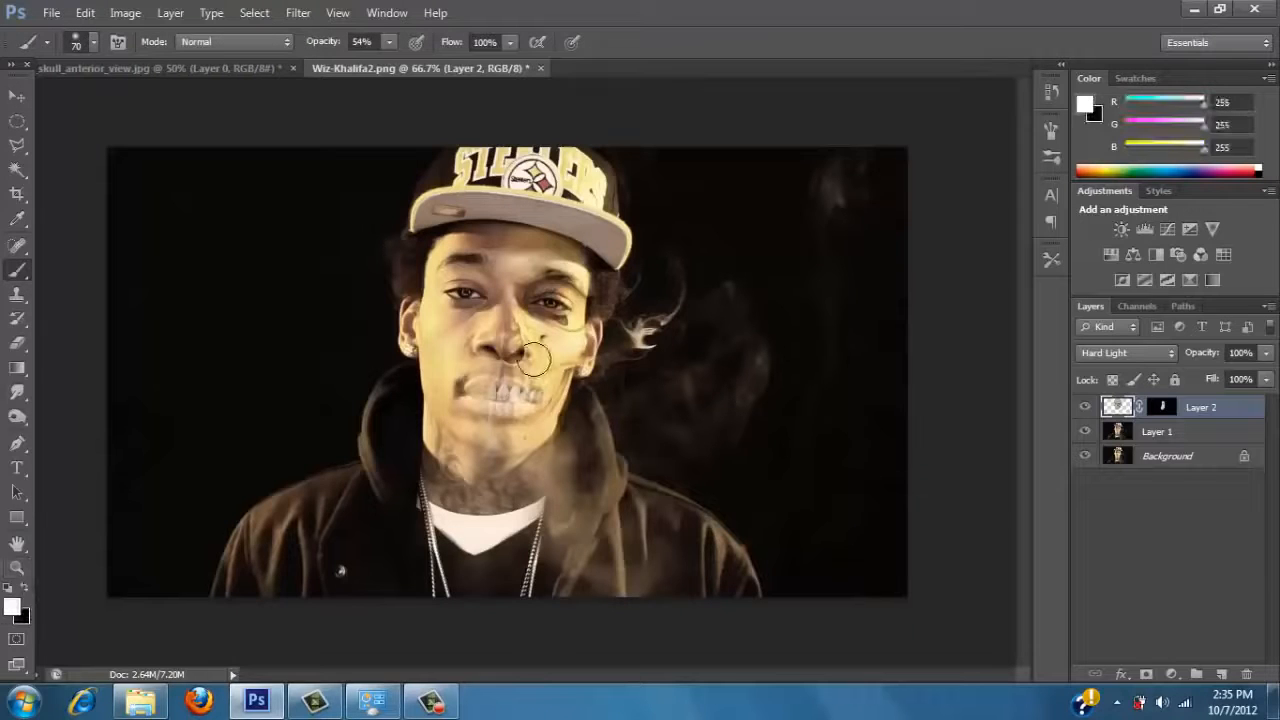
left_click_drag(546, 383, 519, 408)
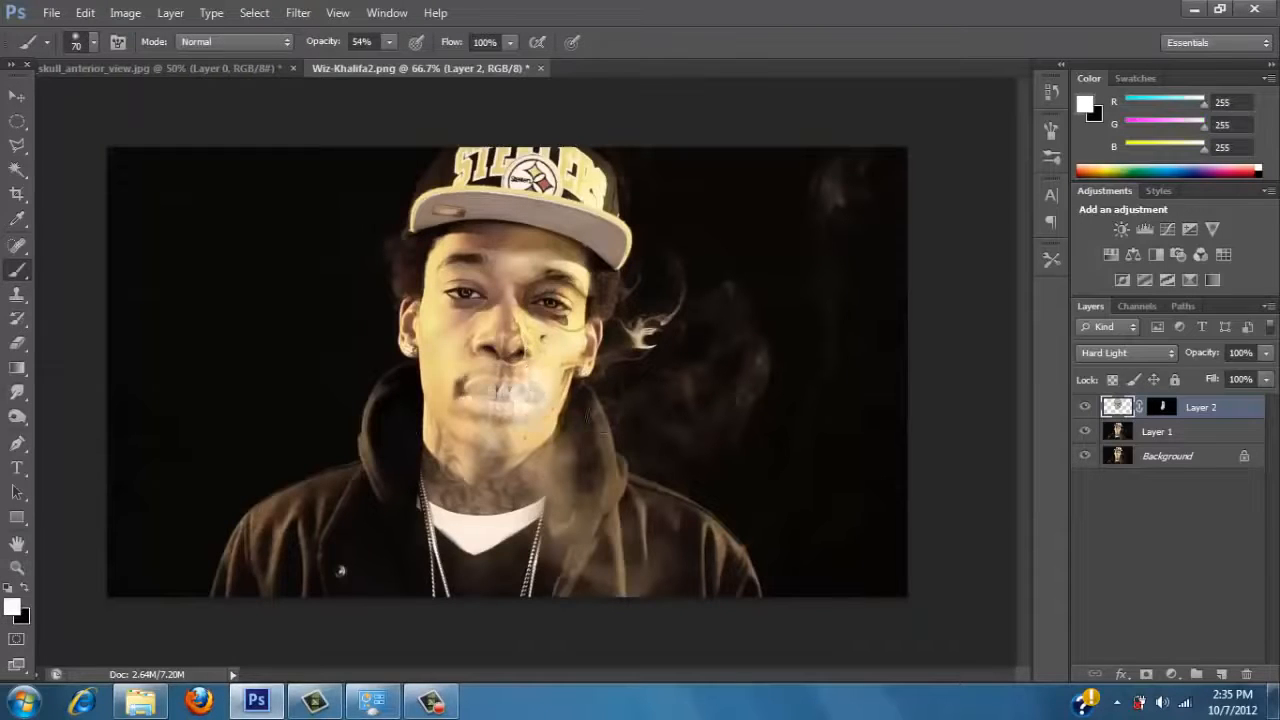
left_click(1171, 411)
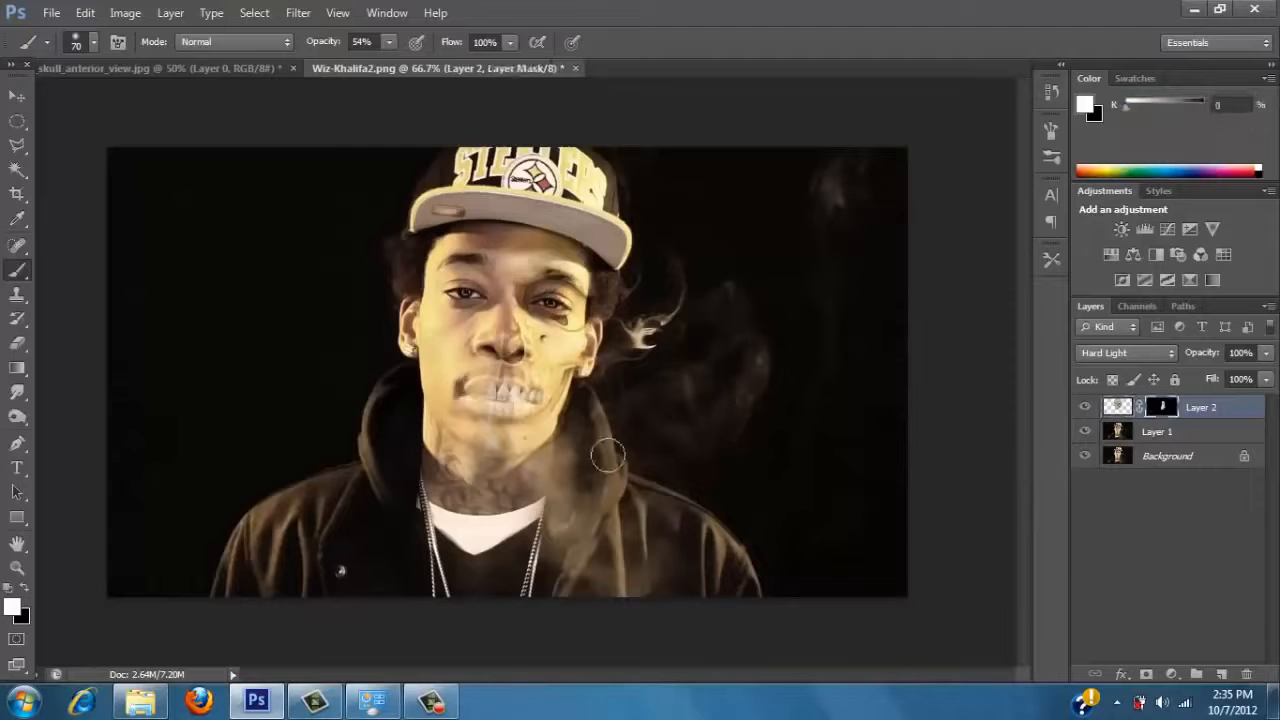
mouse_move(534, 383)
left_mouse_down()
mouse_move(505, 431)
mouse_move(577, 346)
mouse_move(553, 268)
mouse_move(518, 285)
mouse_move(523, 299)
mouse_move(543, 280)
mouse_move(580, 289)
mouse_move(538, 253)
mouse_move(573, 260)
mouse_move(516, 250)
mouse_move(540, 272)
mouse_move(550, 260)
mouse_move(570, 305)
mouse_move(555, 372)
mouse_move(537, 326)
left_mouse_up()
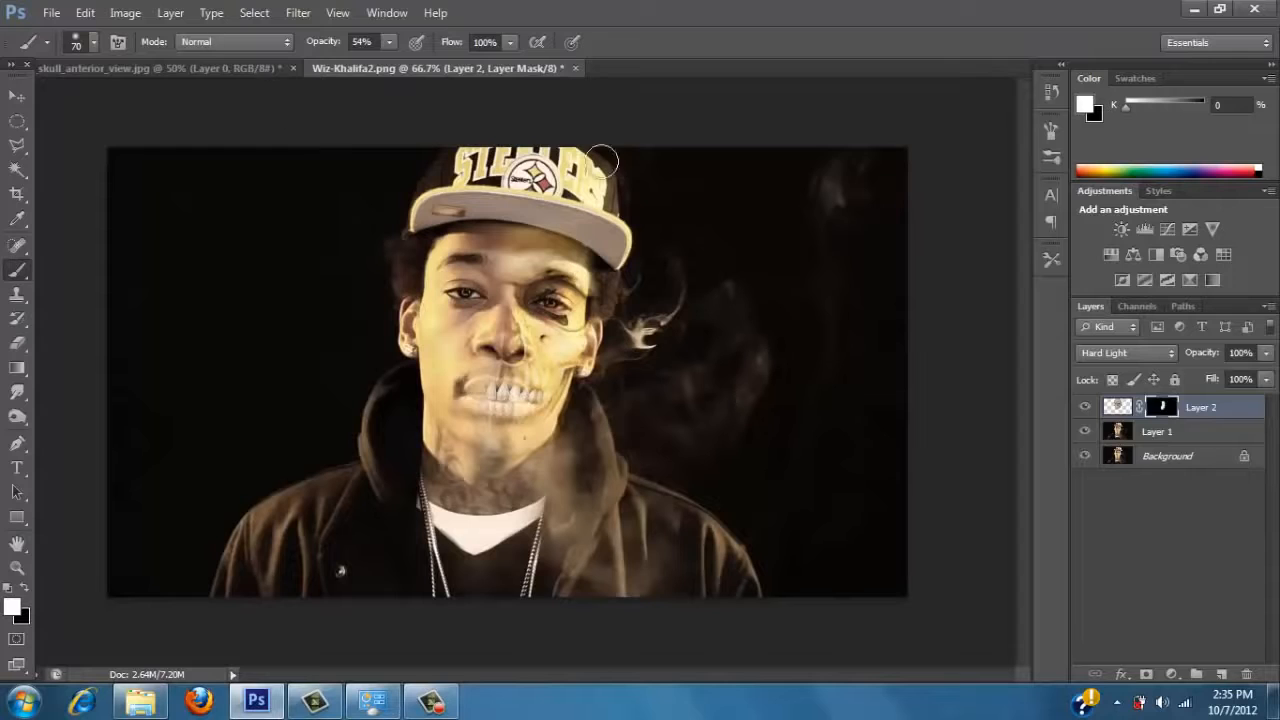
left_click(1110, 407)
left_click(170, 12)
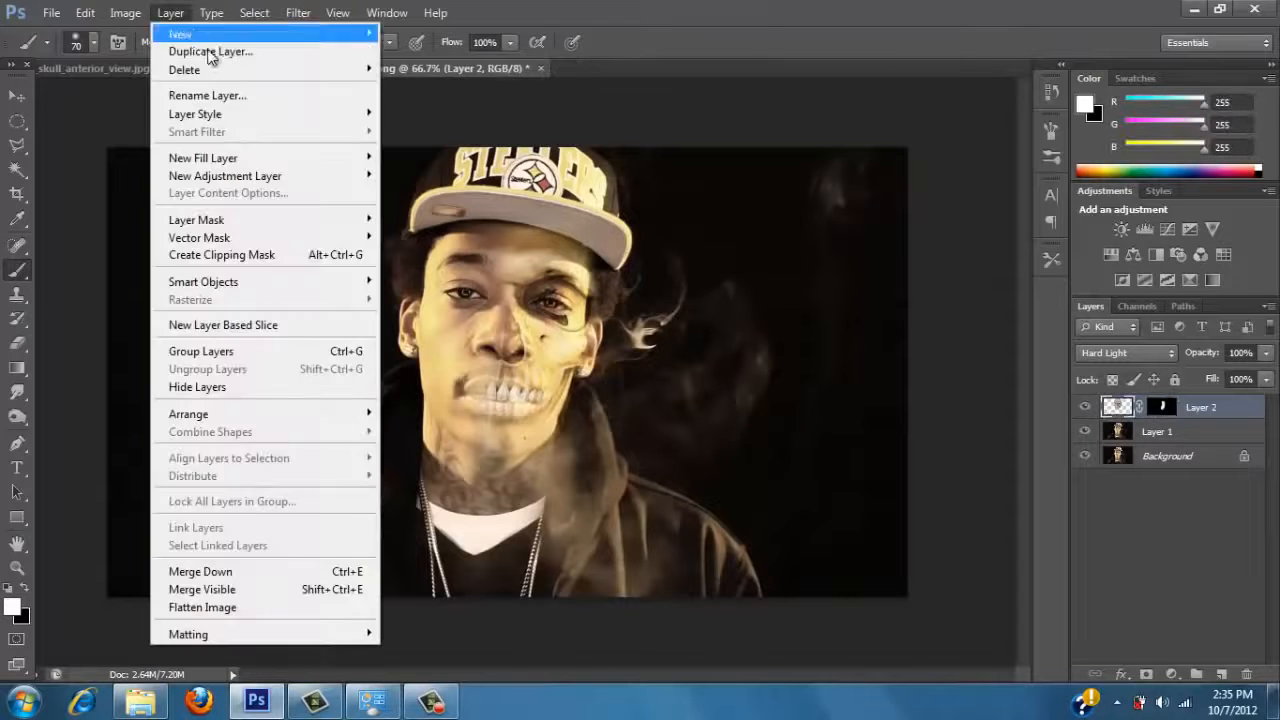
mouse_move(125, 12)
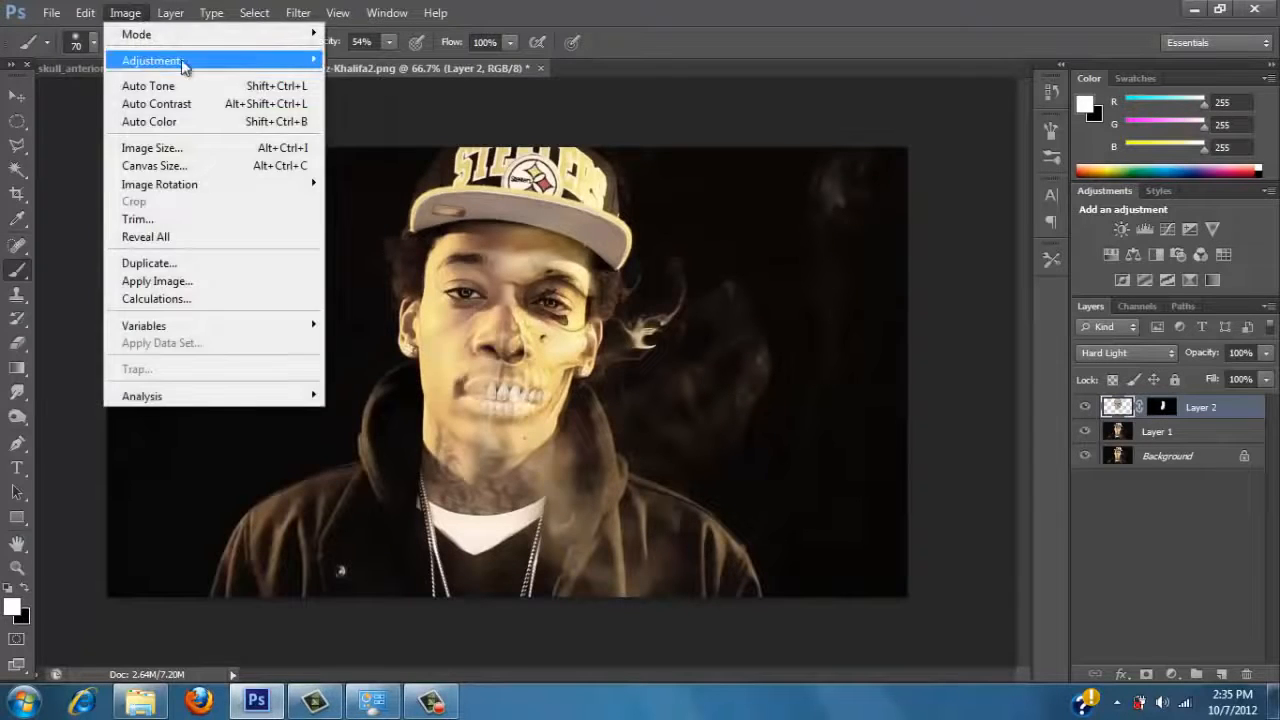
mouse_move(183, 60)
left_click(386, 95)
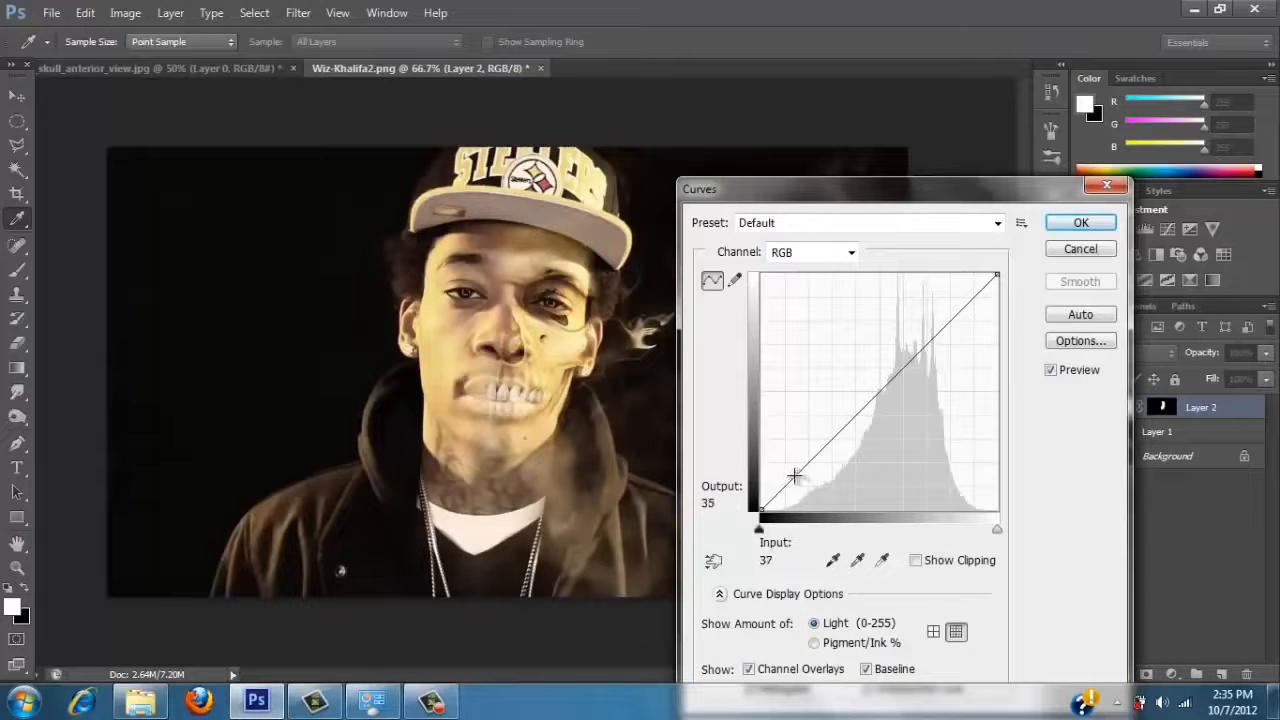
left_click(1109, 253)
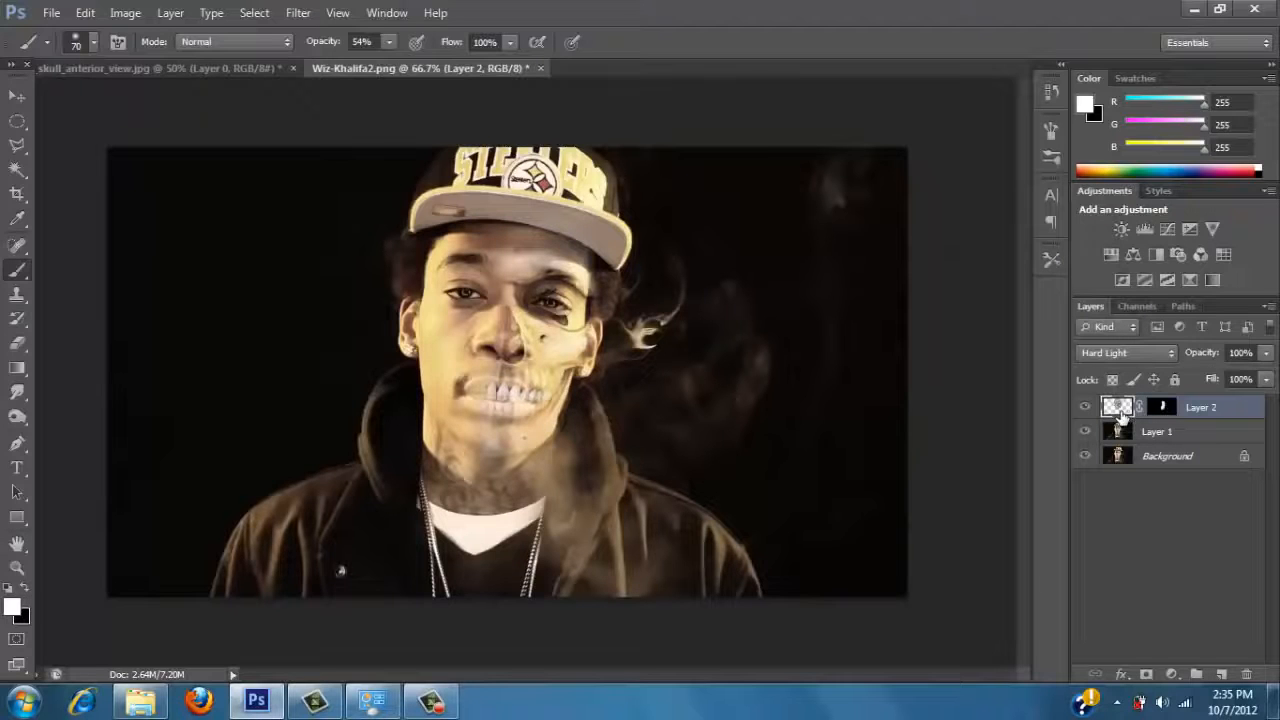
left_click(139, 15)
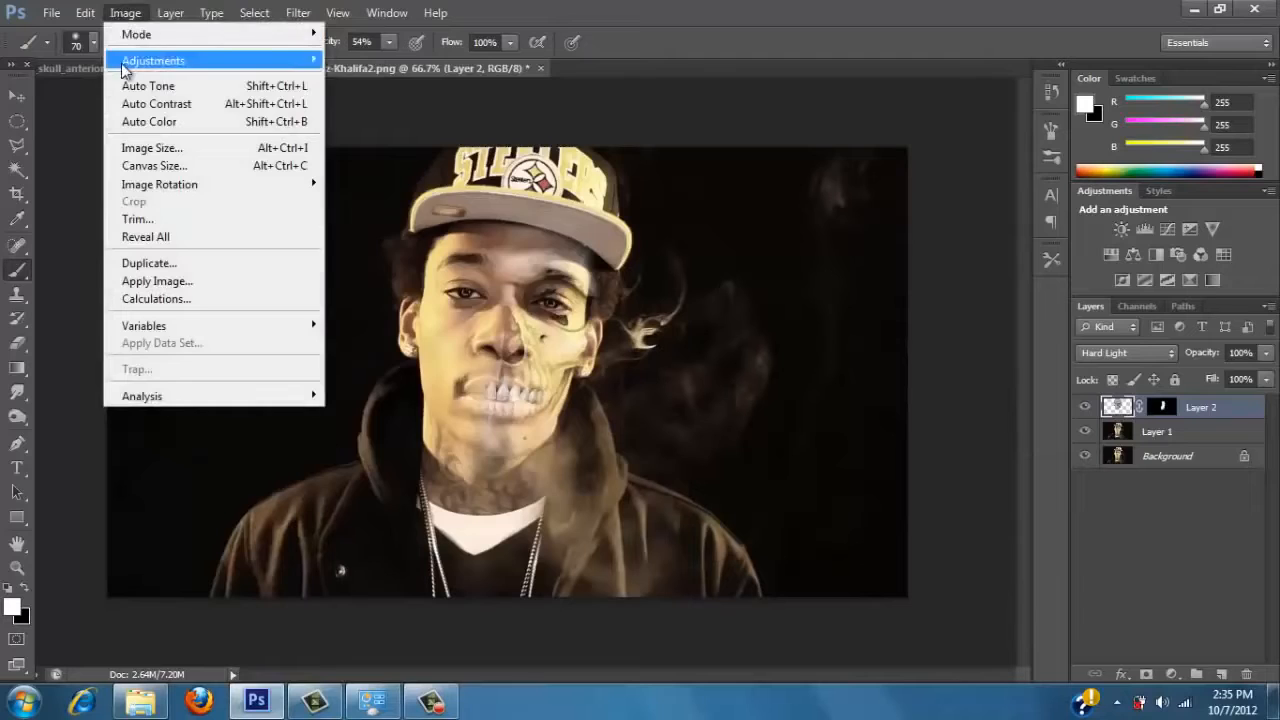
mouse_move(124, 66)
left_click(378, 158)
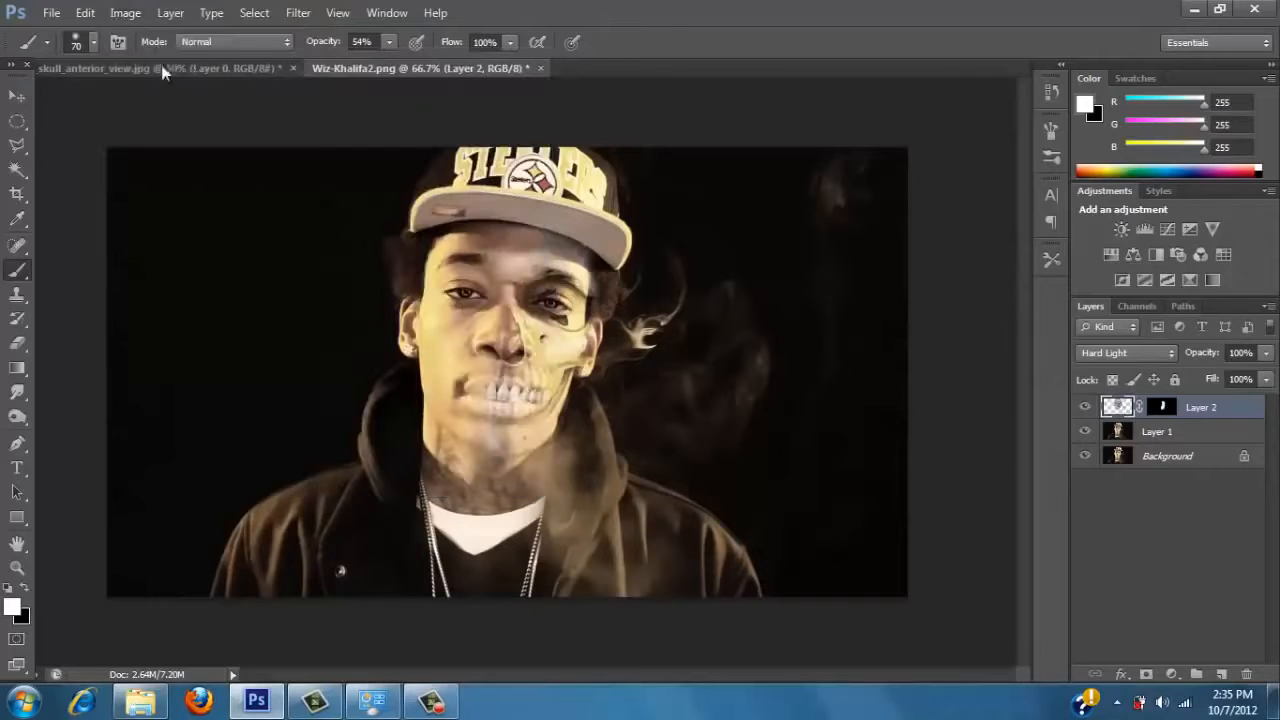
Try a multi-point Curves adjustment on the skull layer's image to deepen its shadows.
left_click(122, 13)
mouse_move(160, 62)
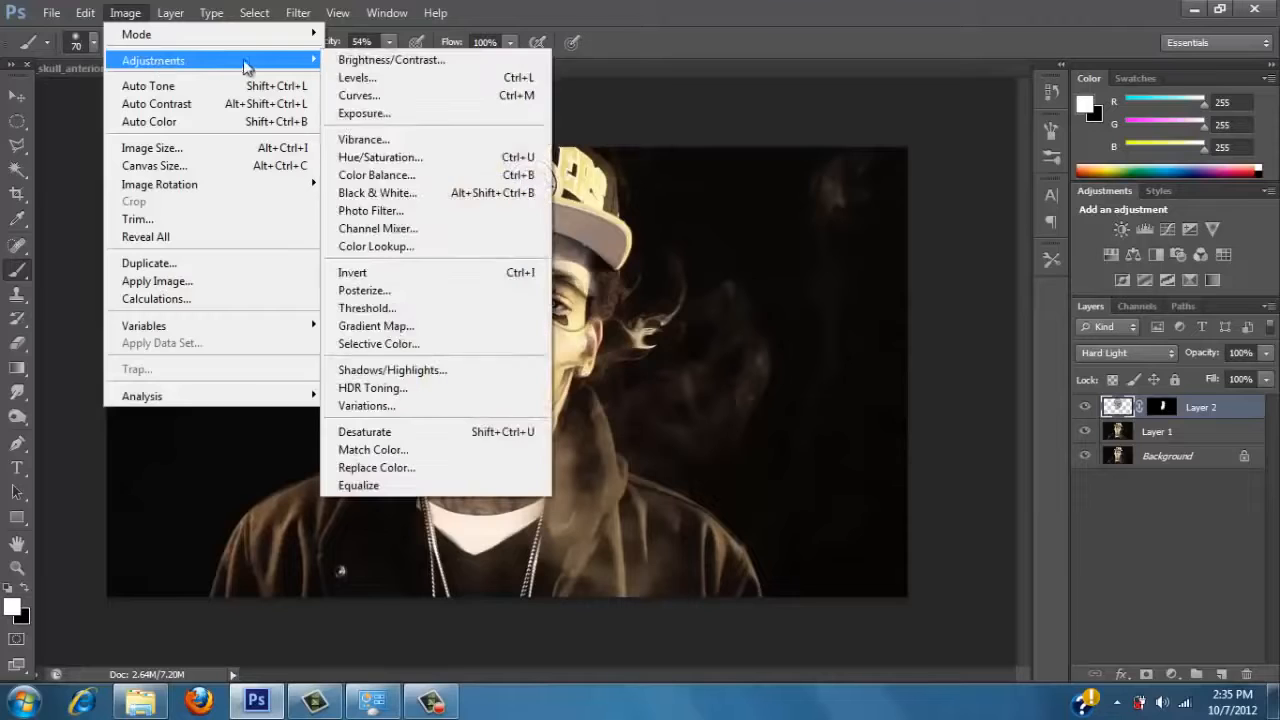
left_click(360, 95)
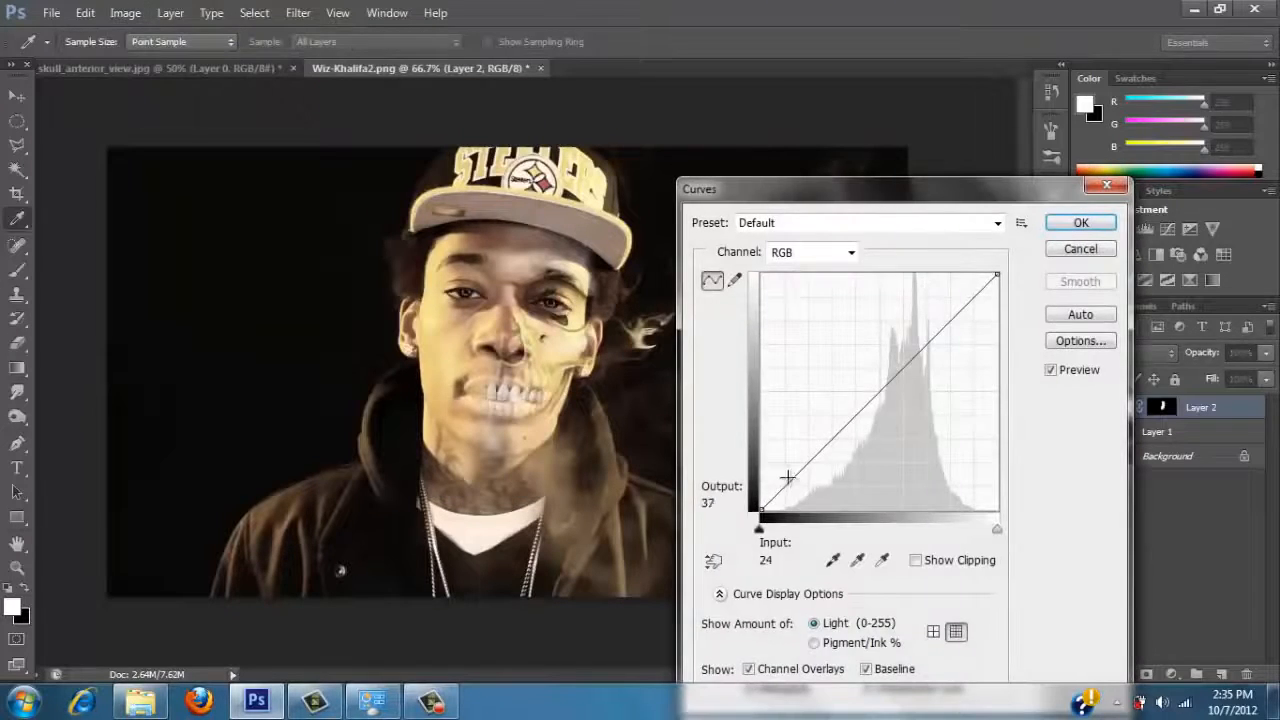
left_click_drag(797, 476, 855, 456)
left_click(860, 460)
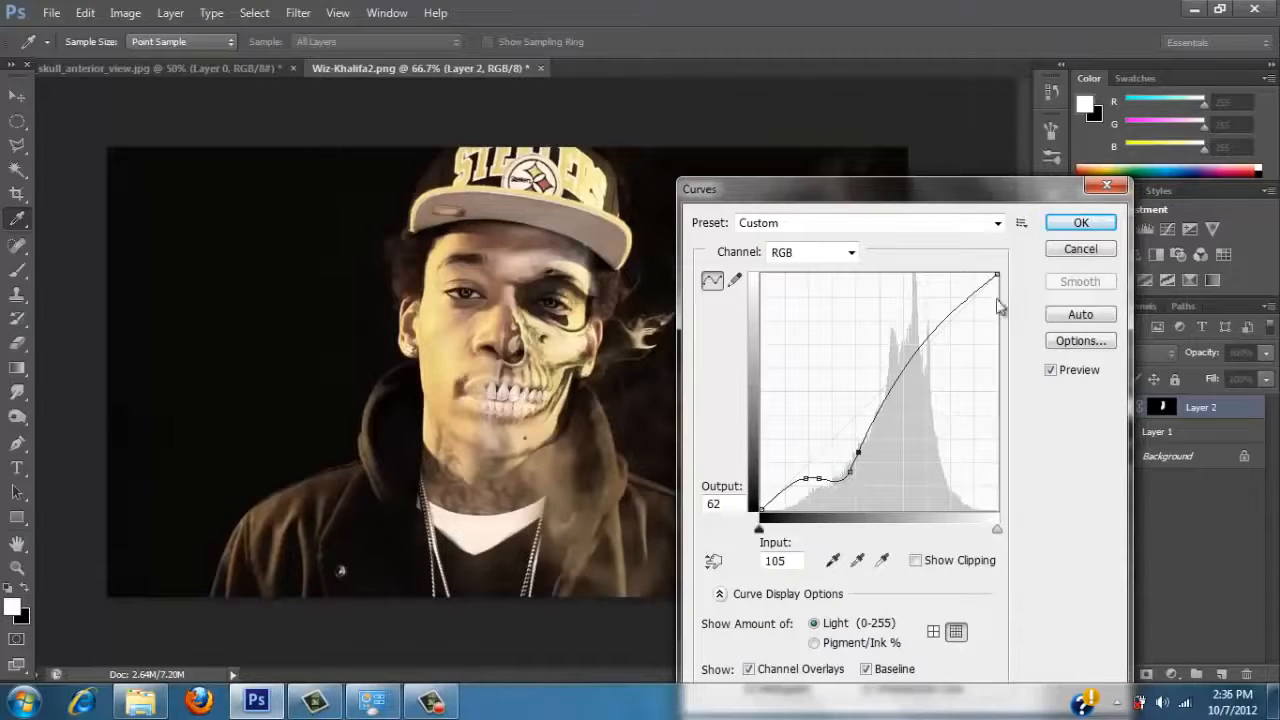
mouse_move(850, 473)
left_mouse_down()
mouse_move(819, 472)
mouse_move(862, 455)
left_mouse_up()
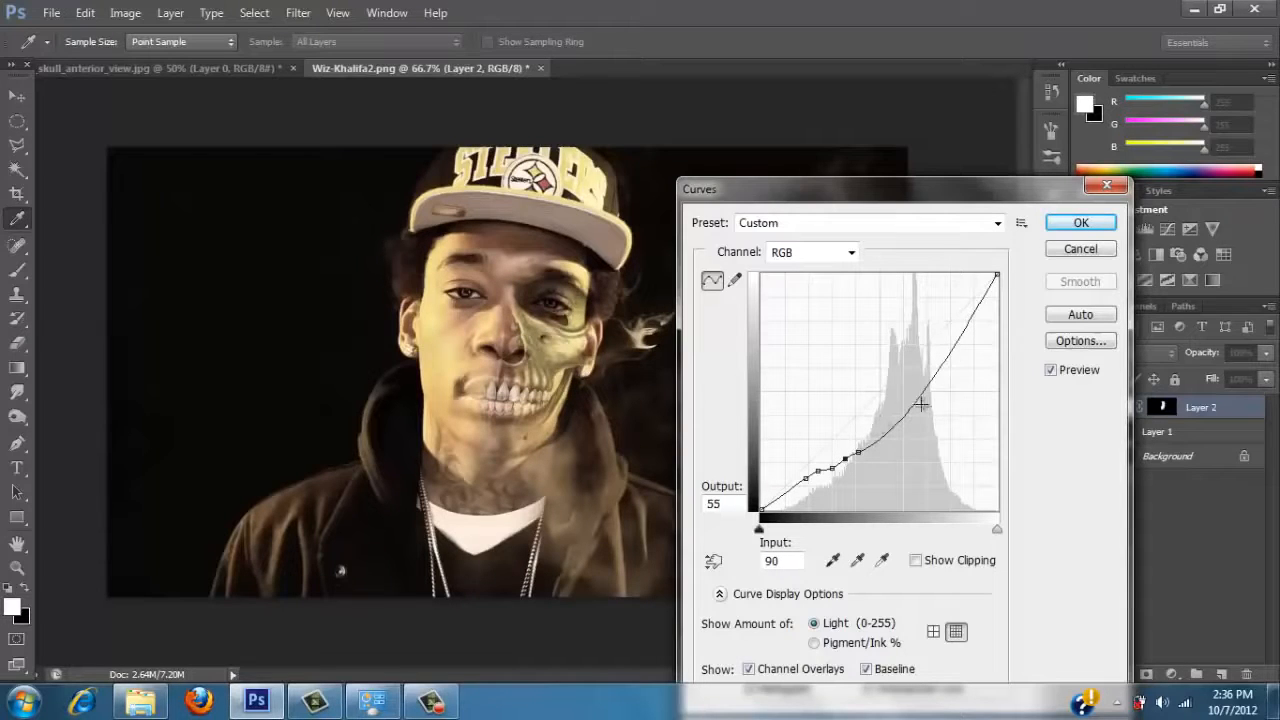
left_click_drag(899, 424, 893, 418)
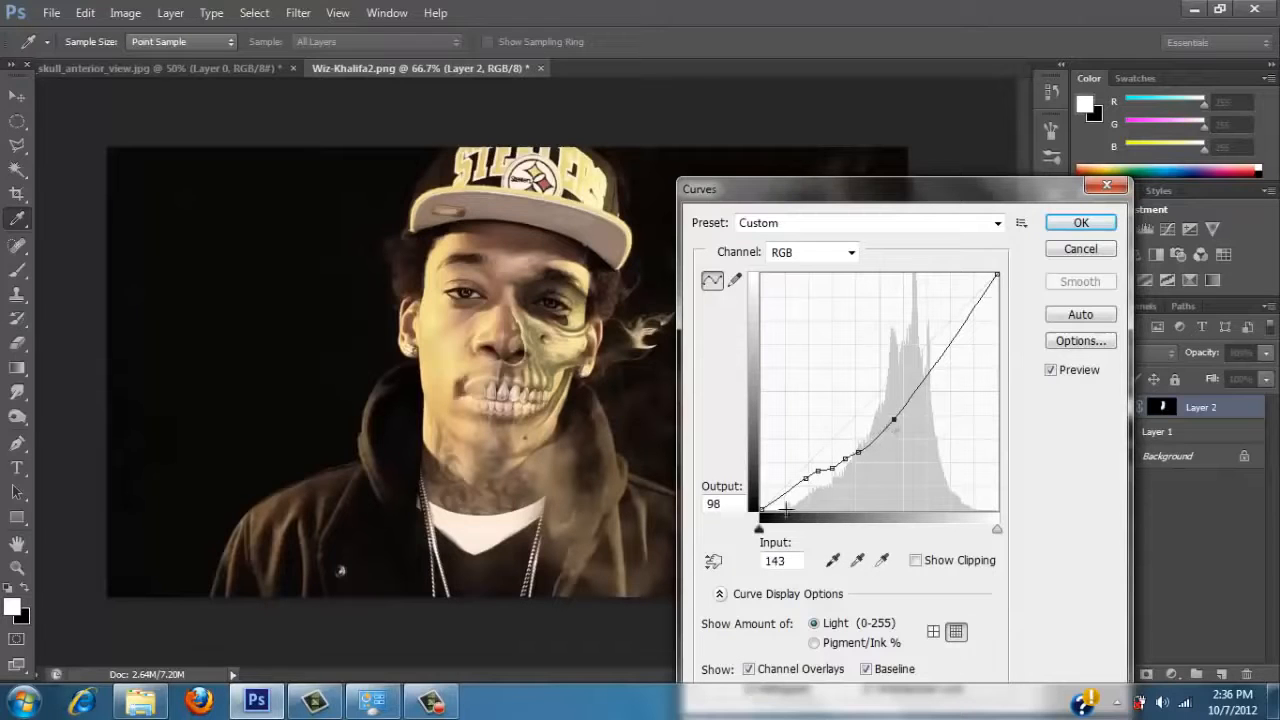
mouse_move(760, 530)
left_mouse_down()
mouse_move(802, 532)
mouse_move(760, 532)
left_mouse_up()
left_click_drag(858, 455, 815, 484)
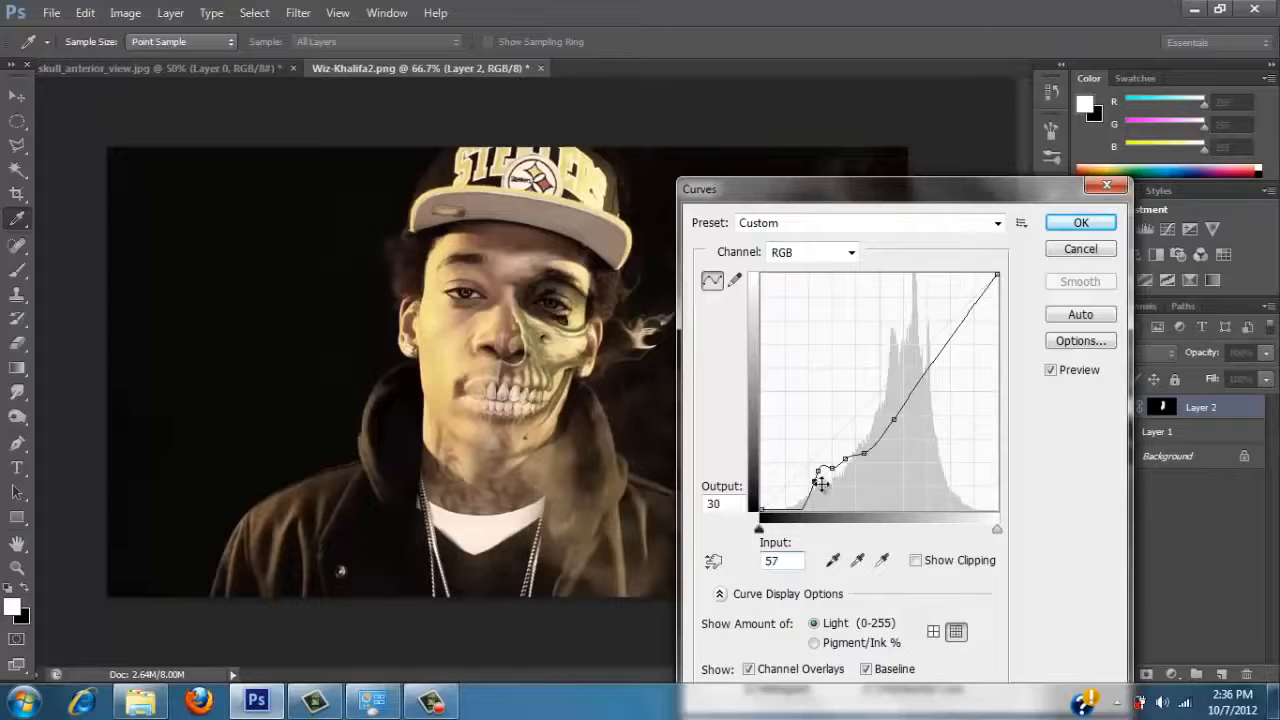
left_click(1080, 223)
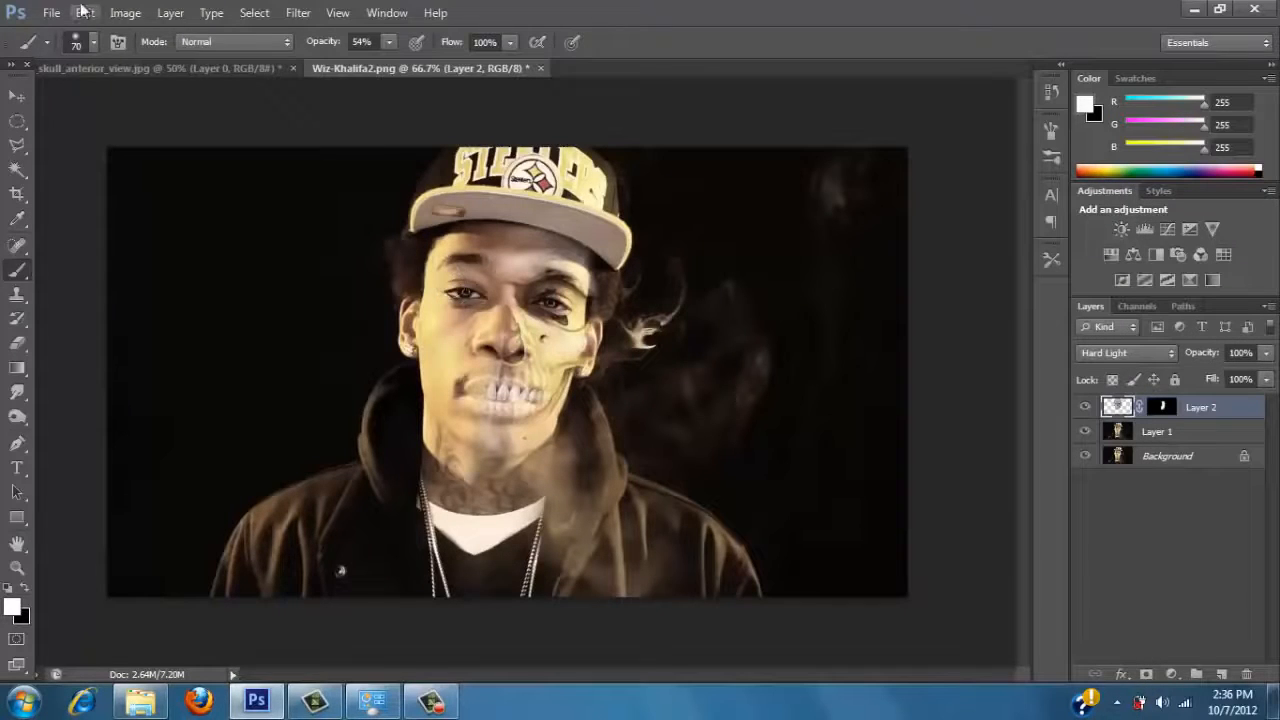
Darken the skull layer's image with a single-point RGB Curves adjustment at input 84, output 31.
left_click(126, 14)
mouse_move(290, 64)
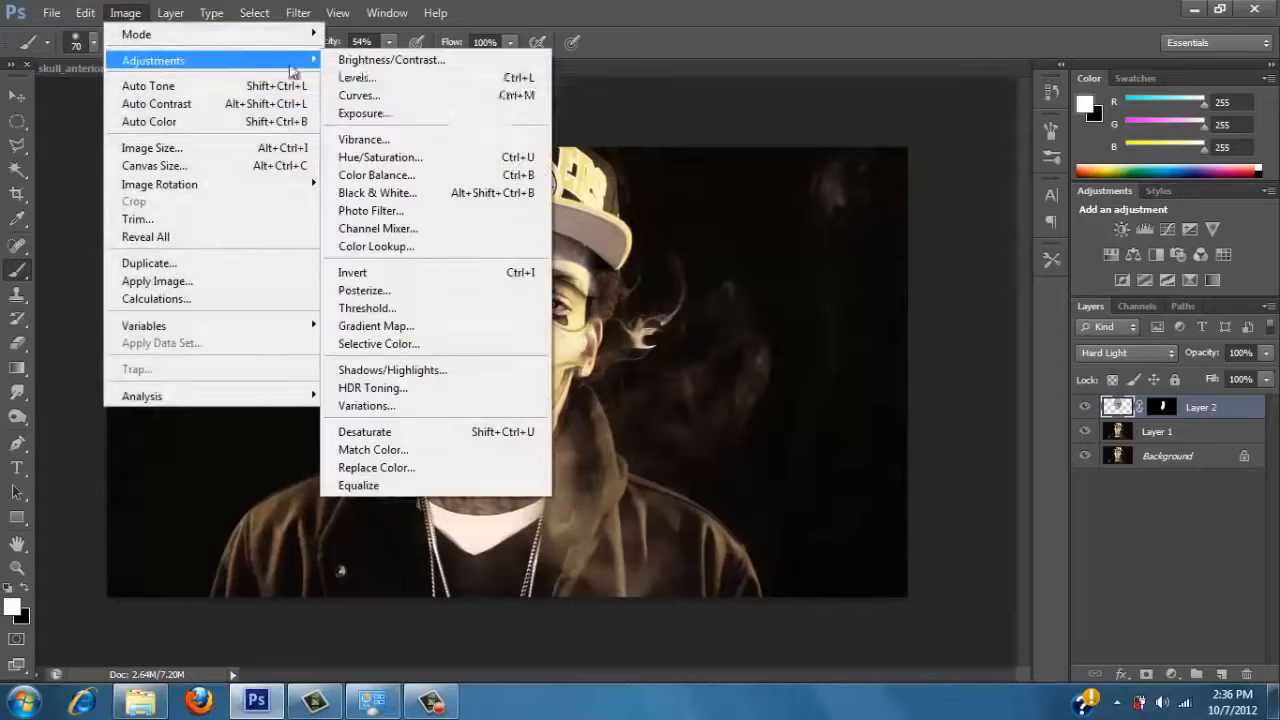
left_click(358, 95)
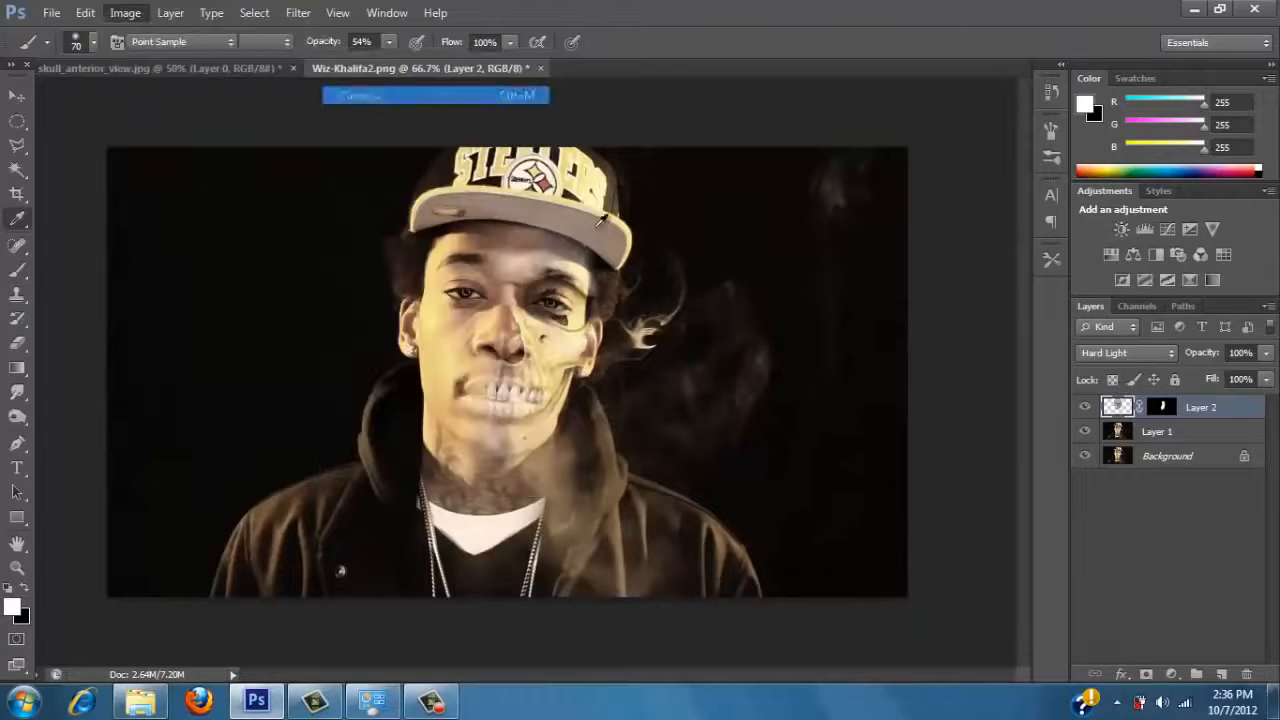
left_click_drag(814, 457, 840, 481)
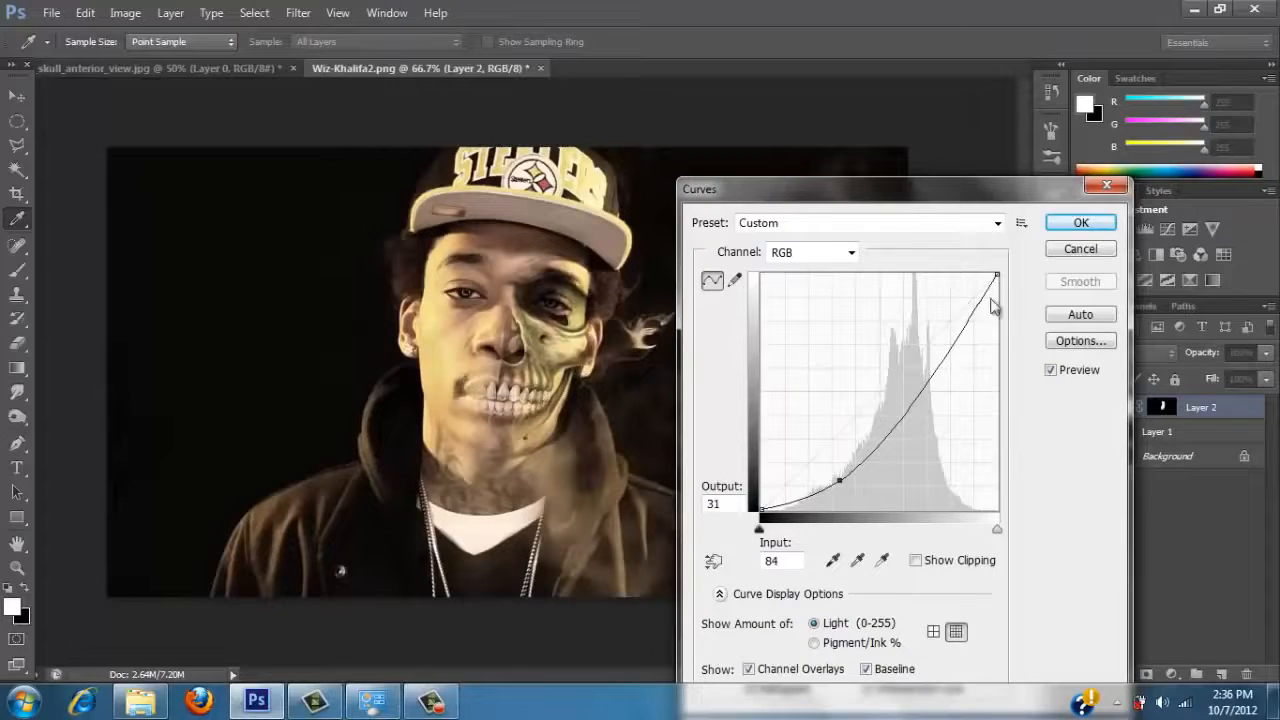
left_click(1081, 223)
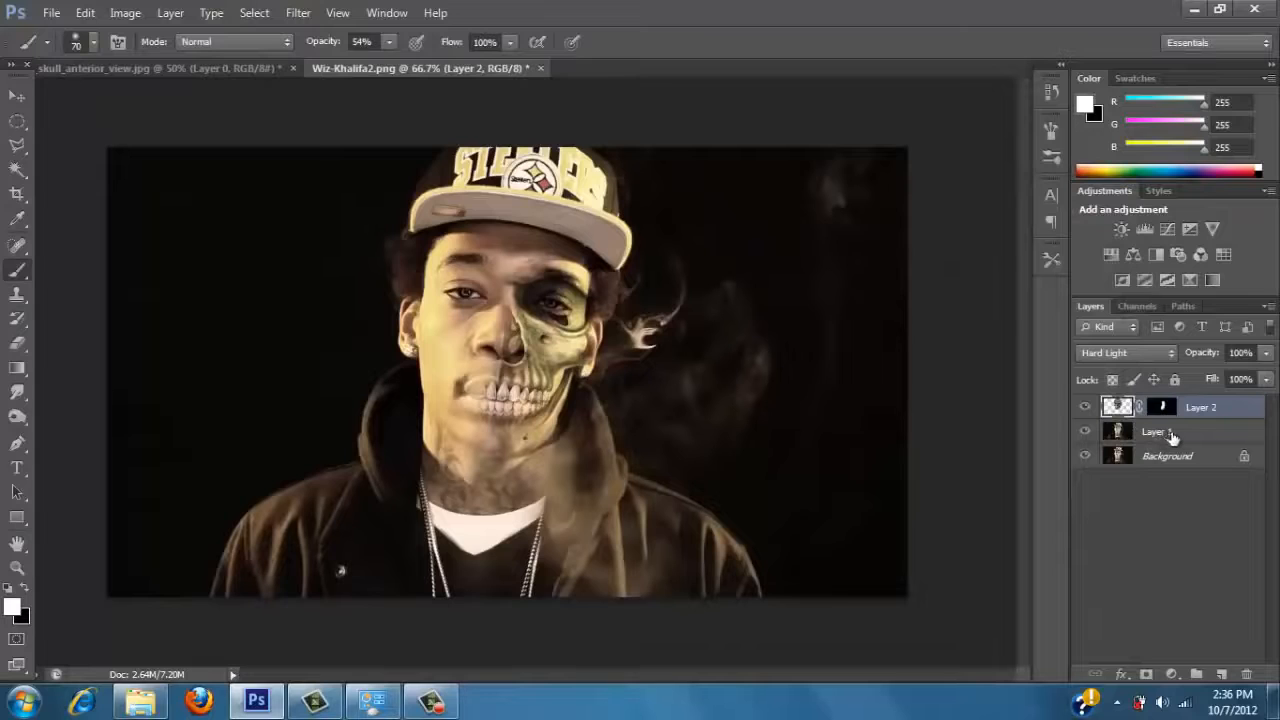
Darken the portrait on Layer 1 with an RGB Curves adjustment at input 50, output 24.
left_click(1172, 436)
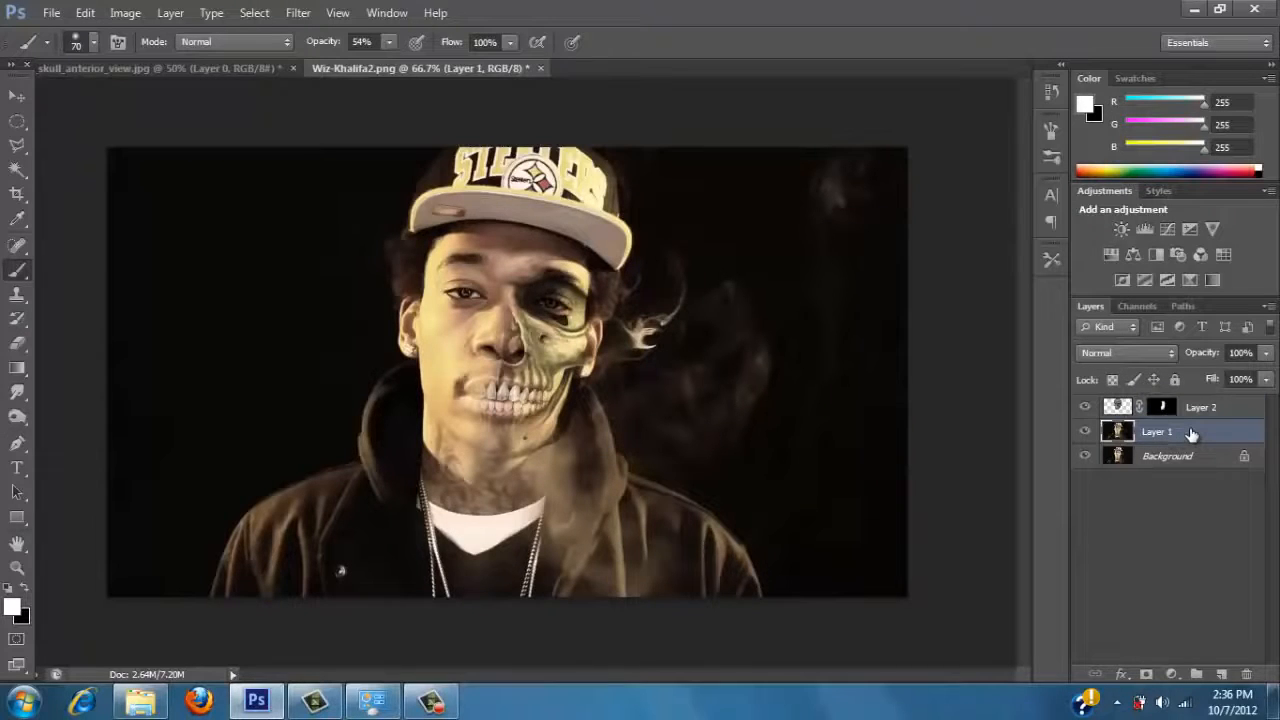
key("ctrl+j")
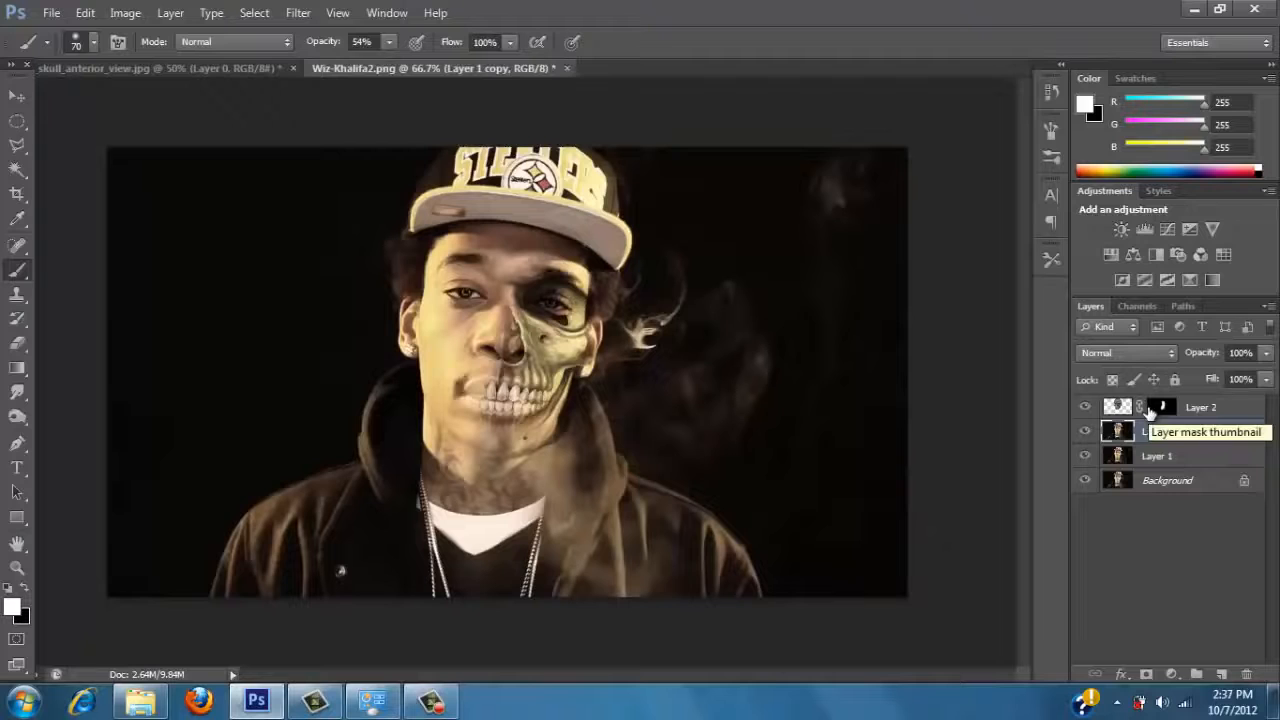
key("ctrl+z")
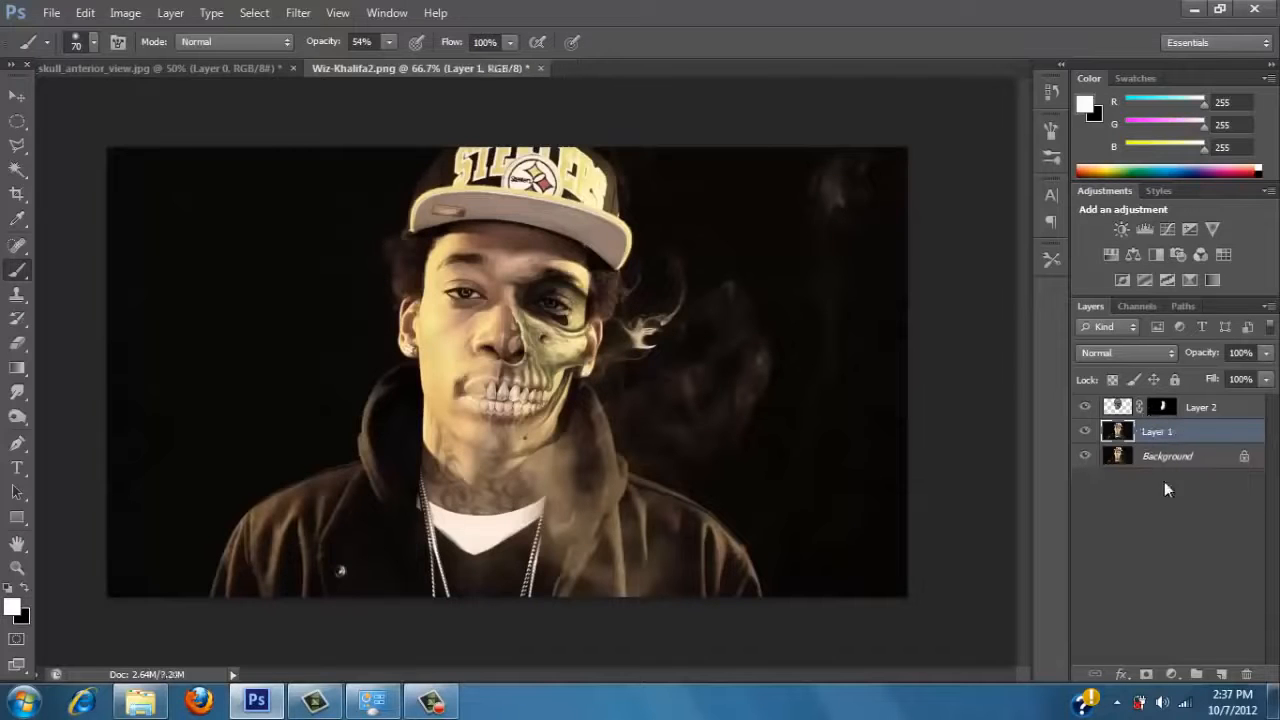
left_click(125, 12)
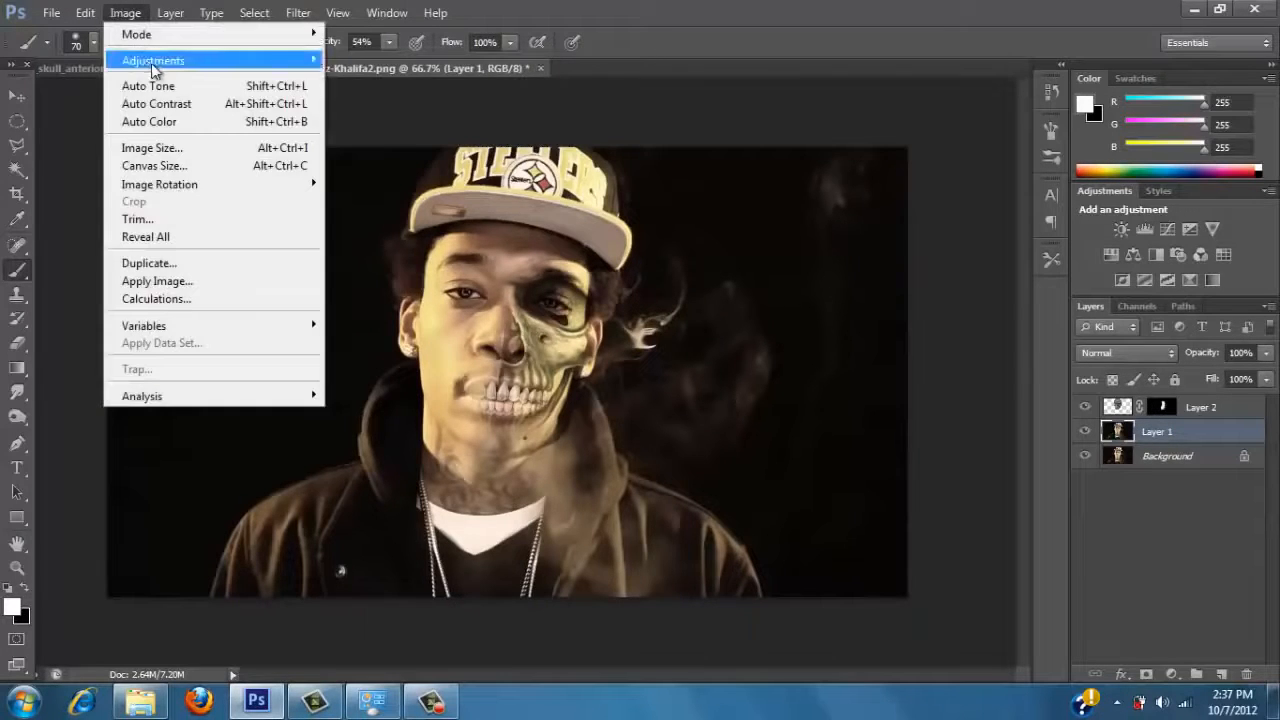
mouse_move(155, 62)
left_click(376, 96)
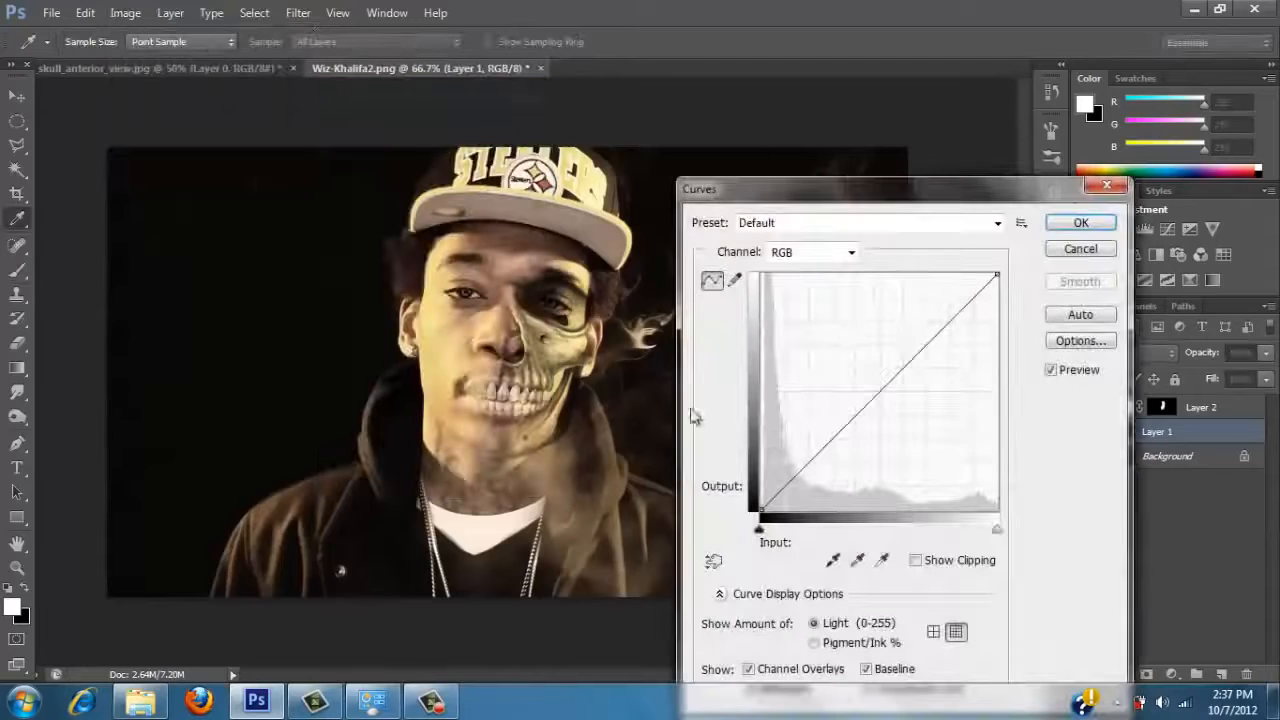
left_click_drag(803, 467, 811, 489)
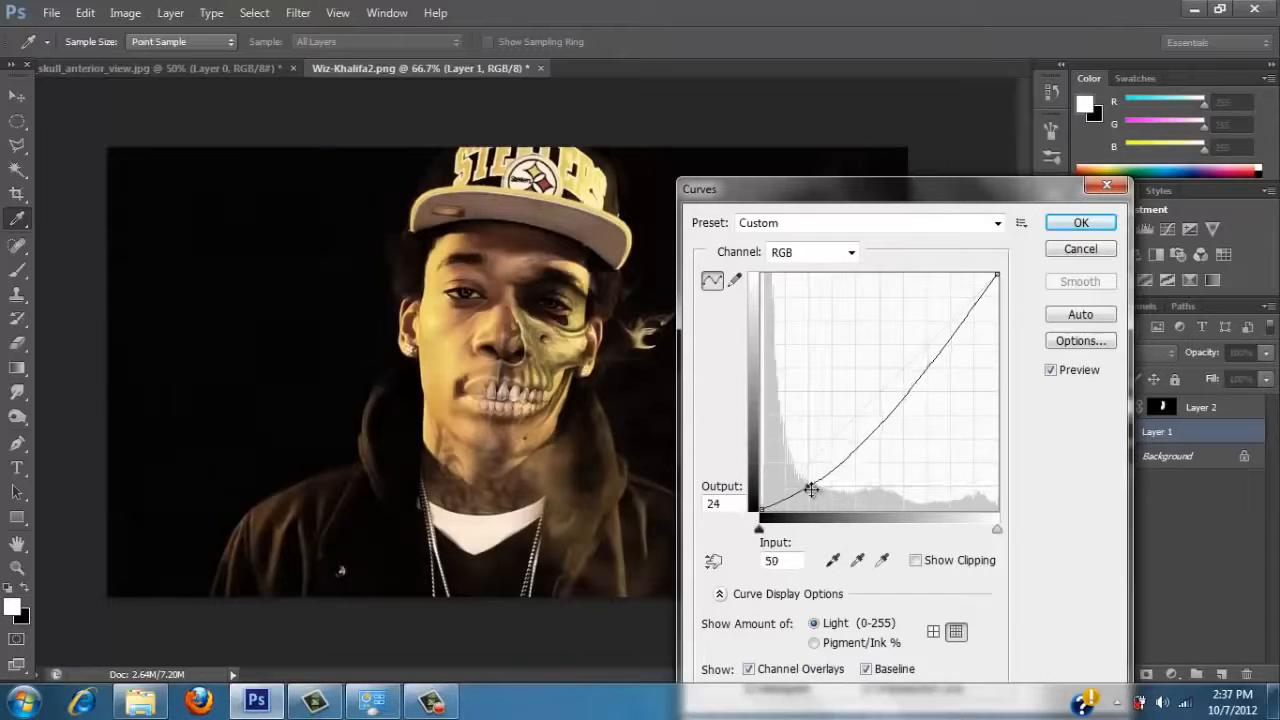
left_click(1081, 222)
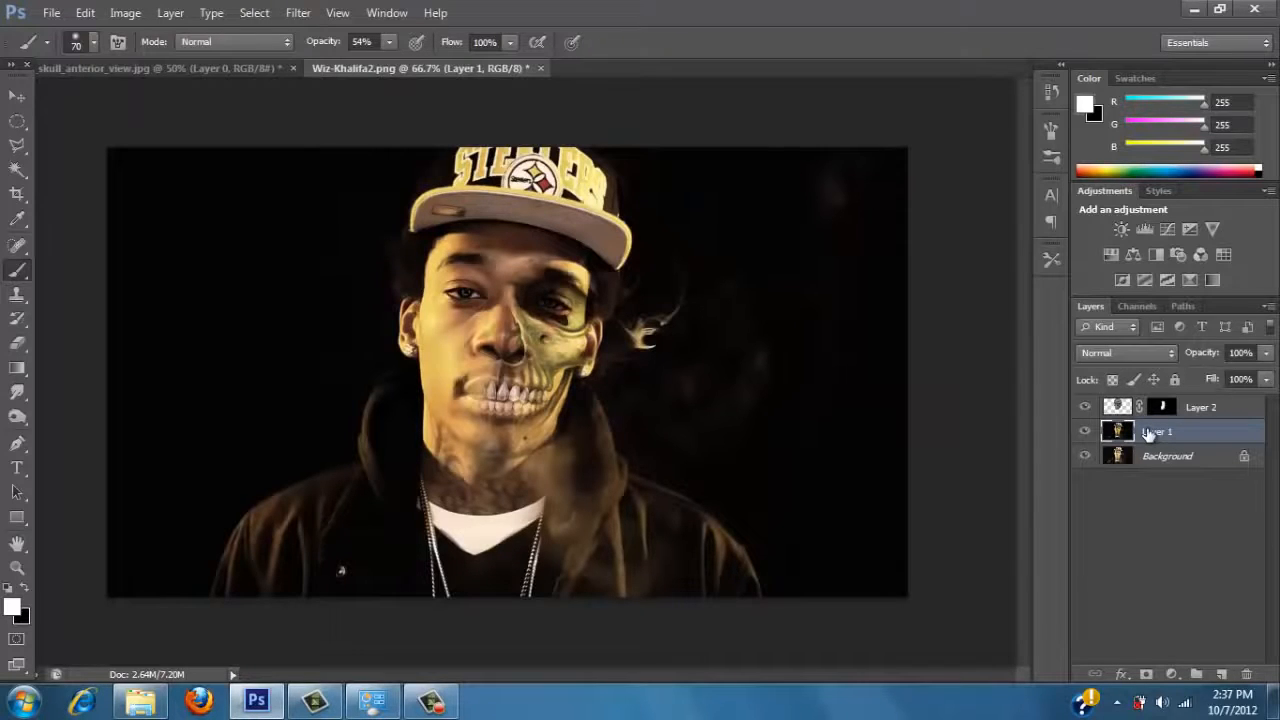
Duplicate Layer 1 and try different blend modes on the copy, settling on Lighter Color.
key("ctrl+j")
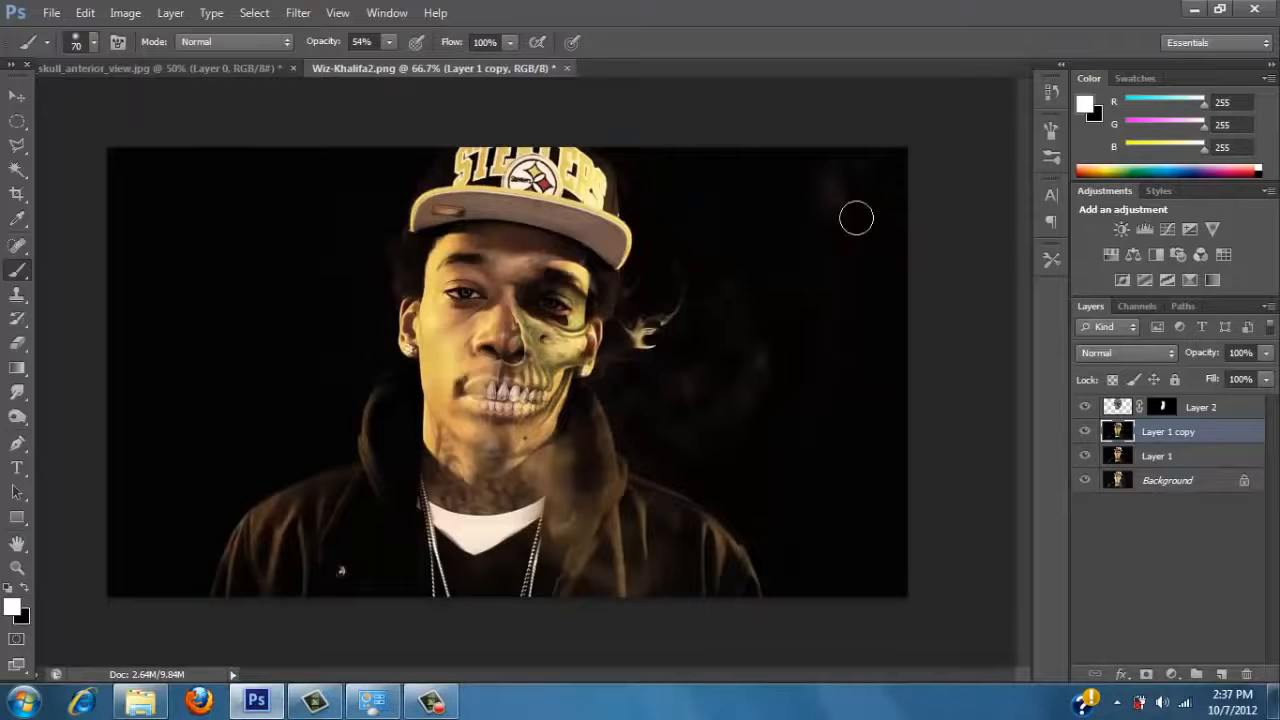
left_click(1100, 352)
left_click(1093, 50)
key("Down")
key("Down")
key("Down")
key("Down")
key("Down")
key("Down")
key("Down")
key("Down")
key("Down")
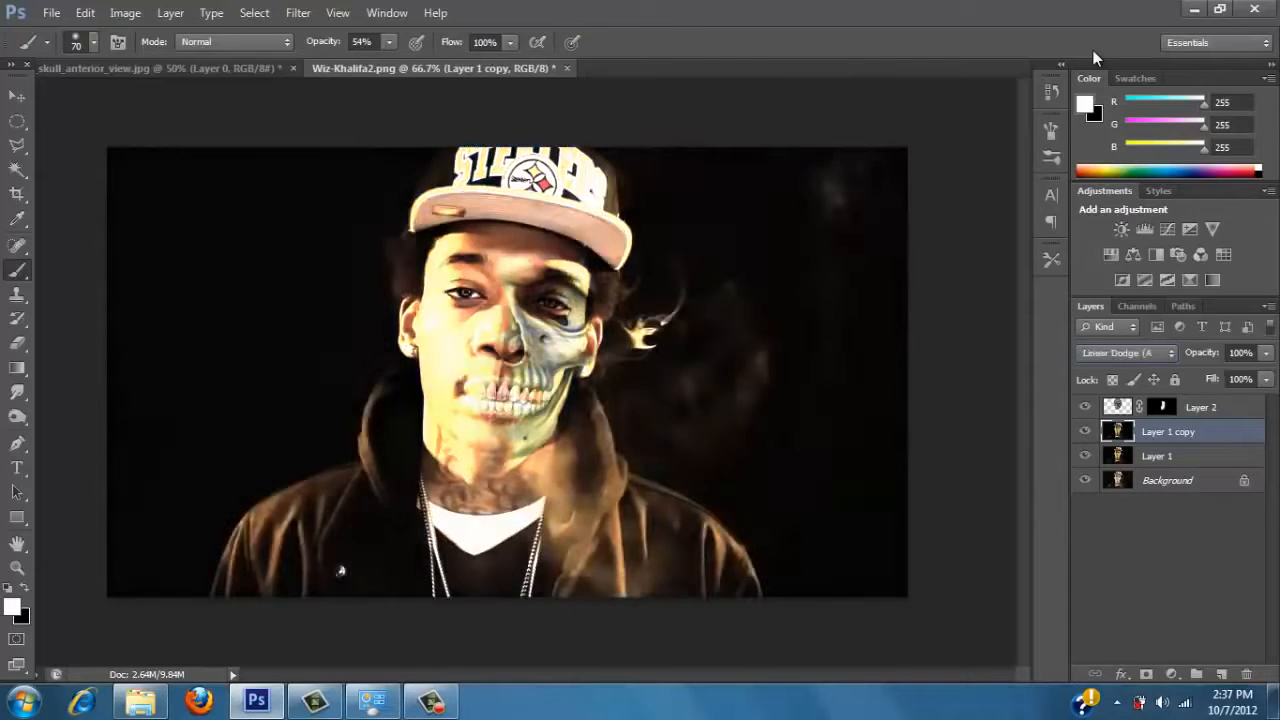
key("Down")
key("Down")
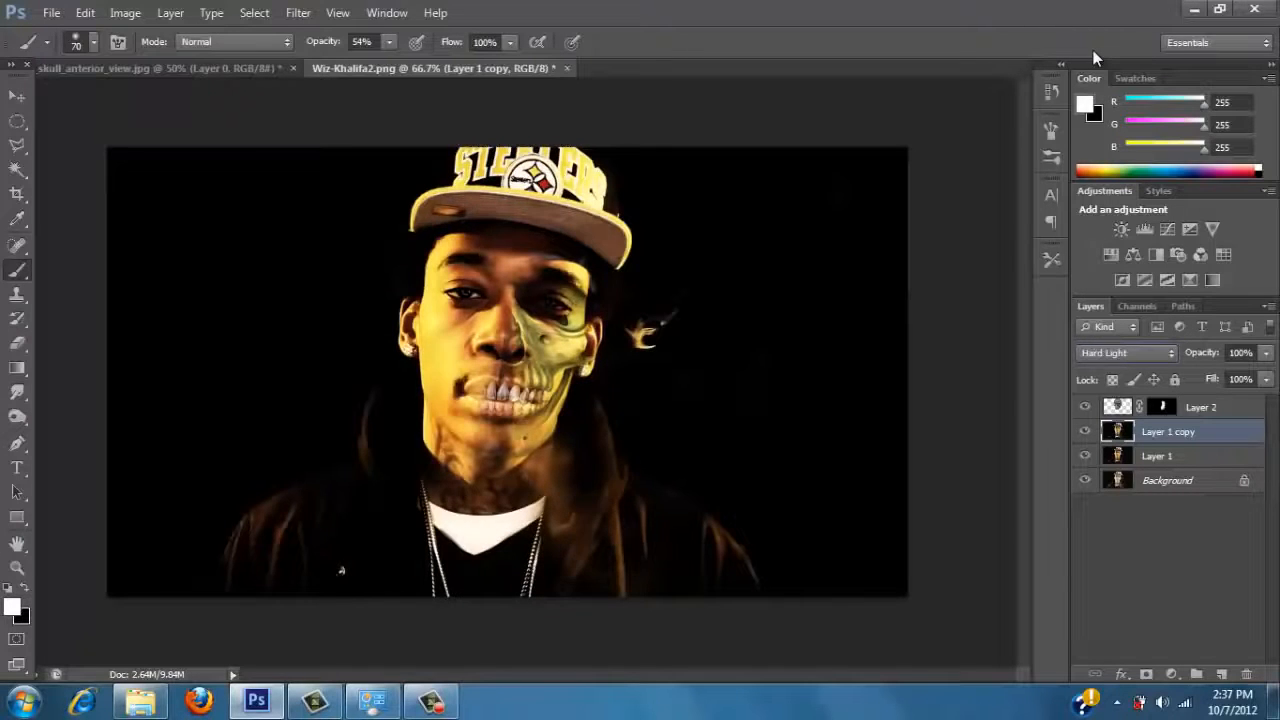
key("Down")
key("Down")
key("Down")
key("Down")
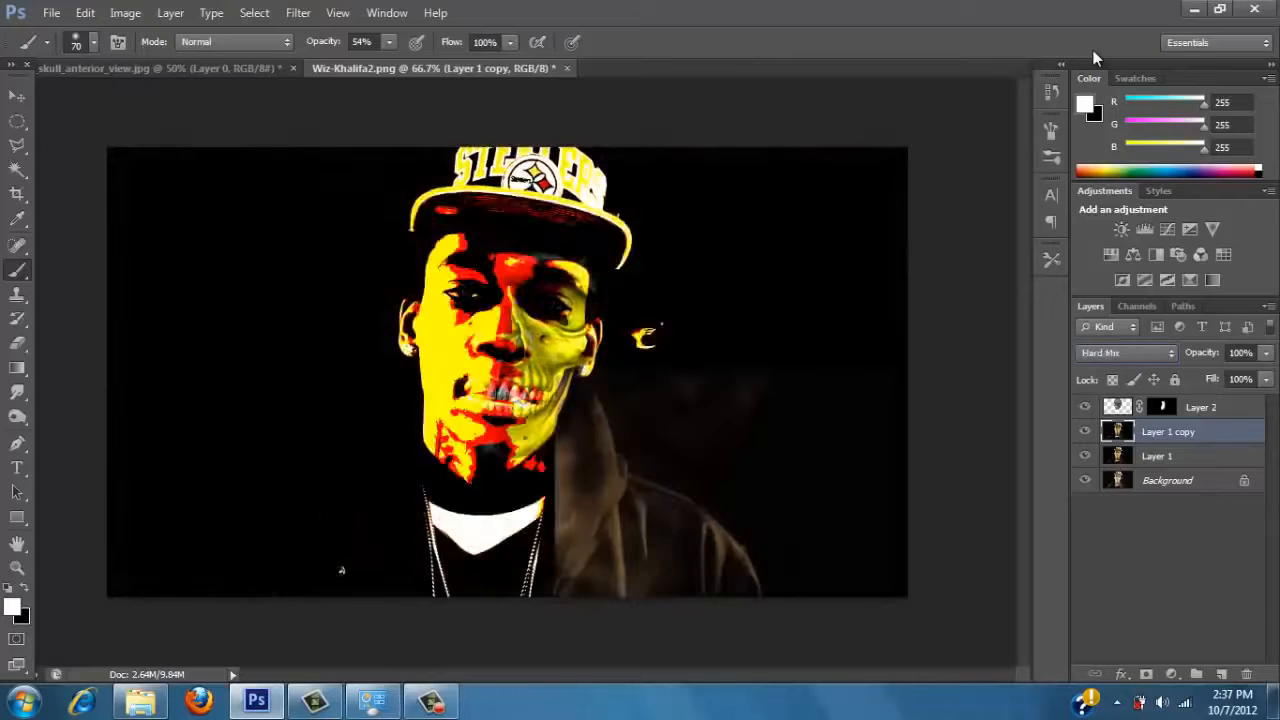
key("Down")
key("Down")
key("Down")
key("Up")
key("Up")
key("Up")
key("Up")
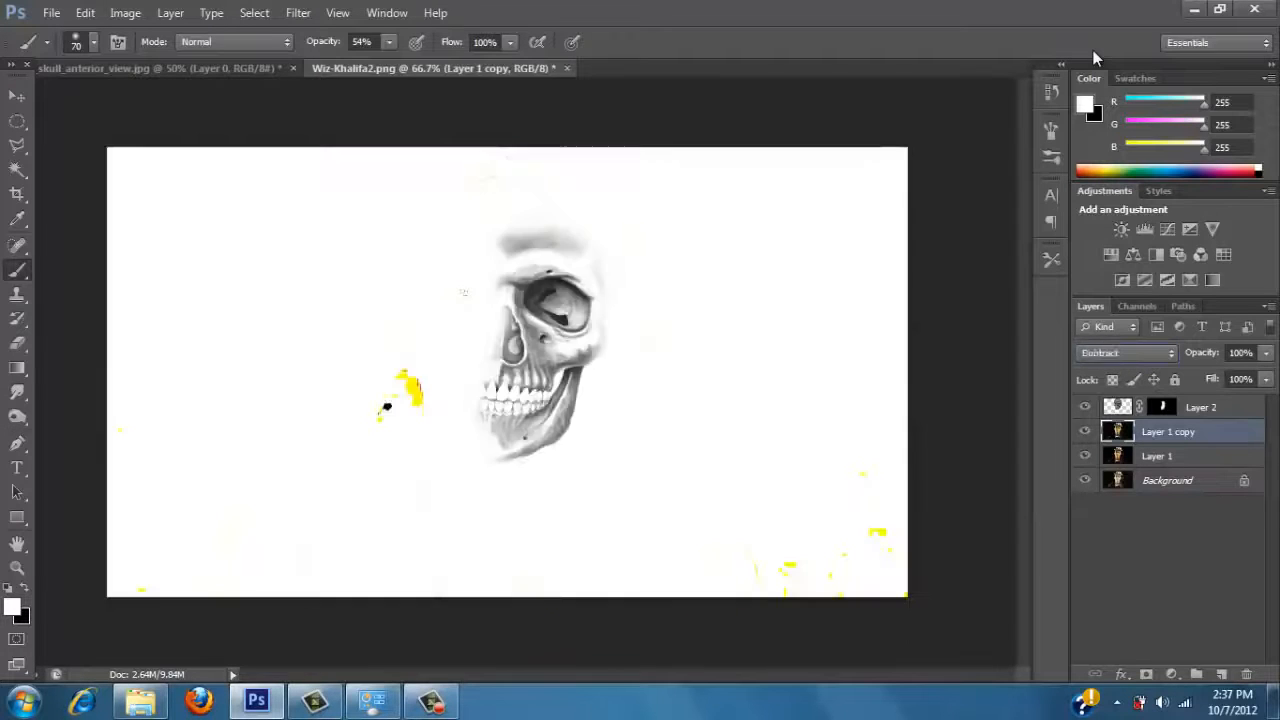
key("Up")
key("Up")
key("Up")
key("Up")
key("Up")
key("Up")
key("Up")
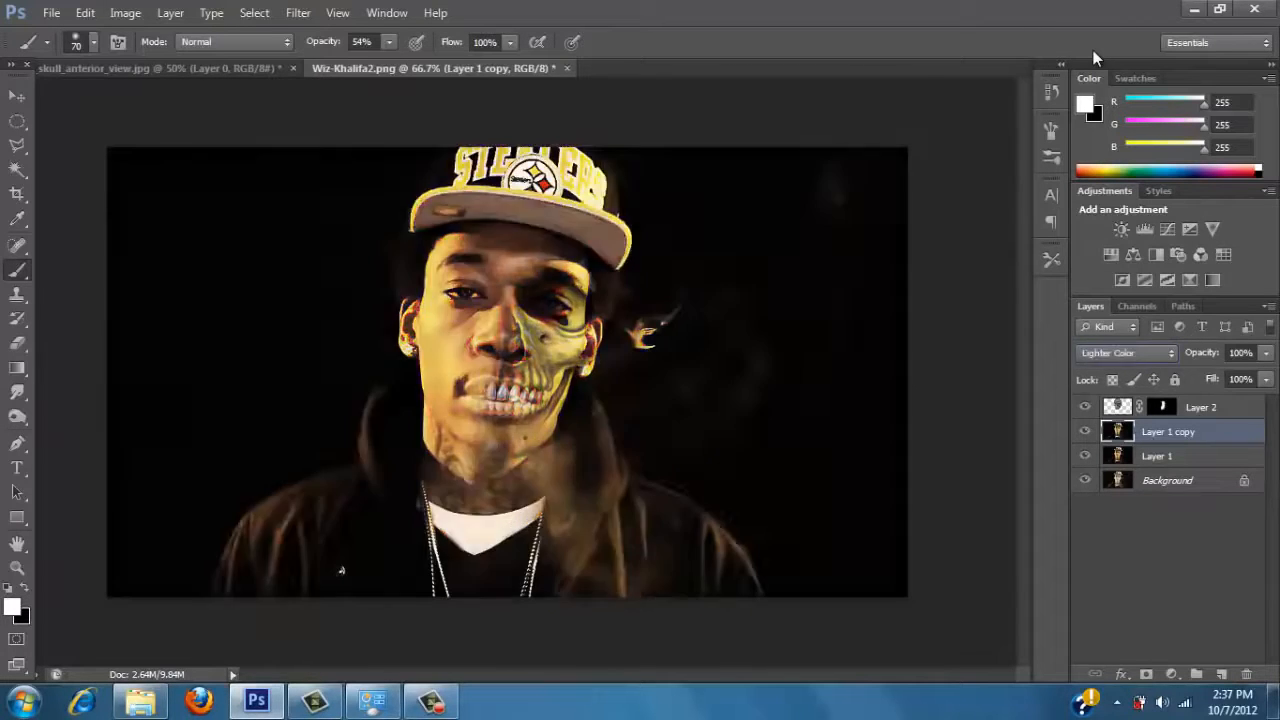
key("Up")
key("Up")
key("Up")
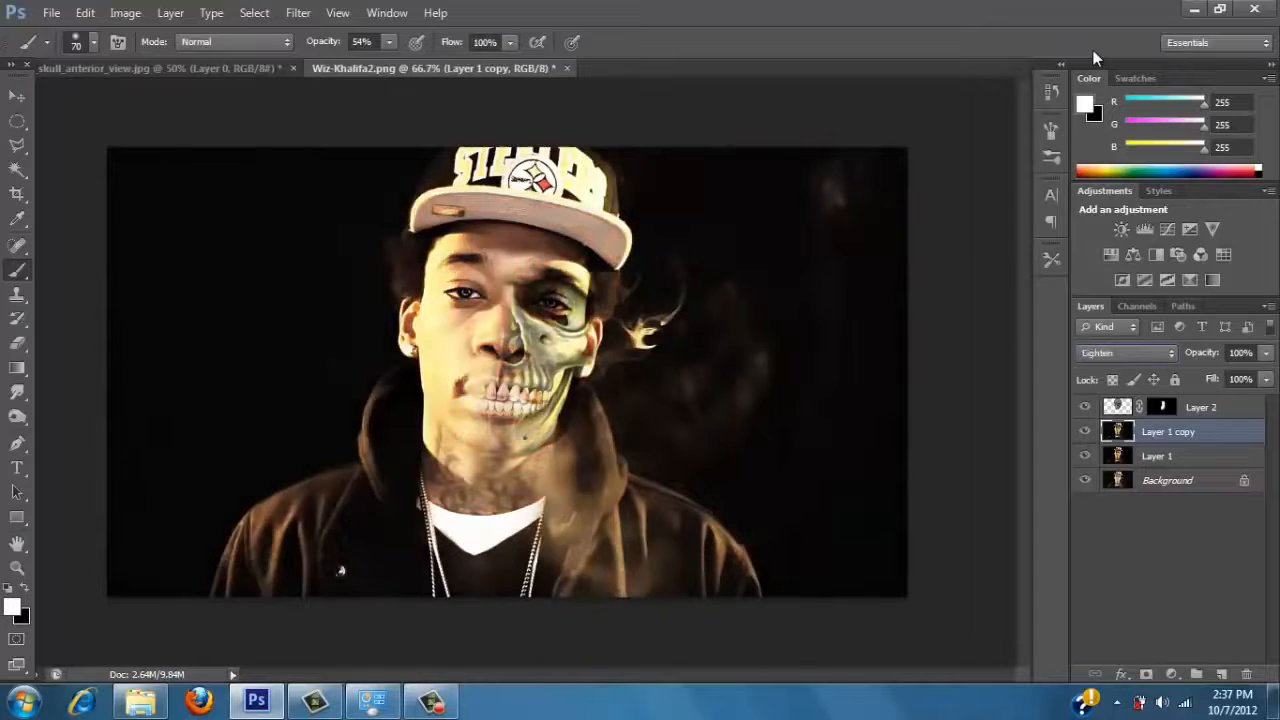
key("Up")
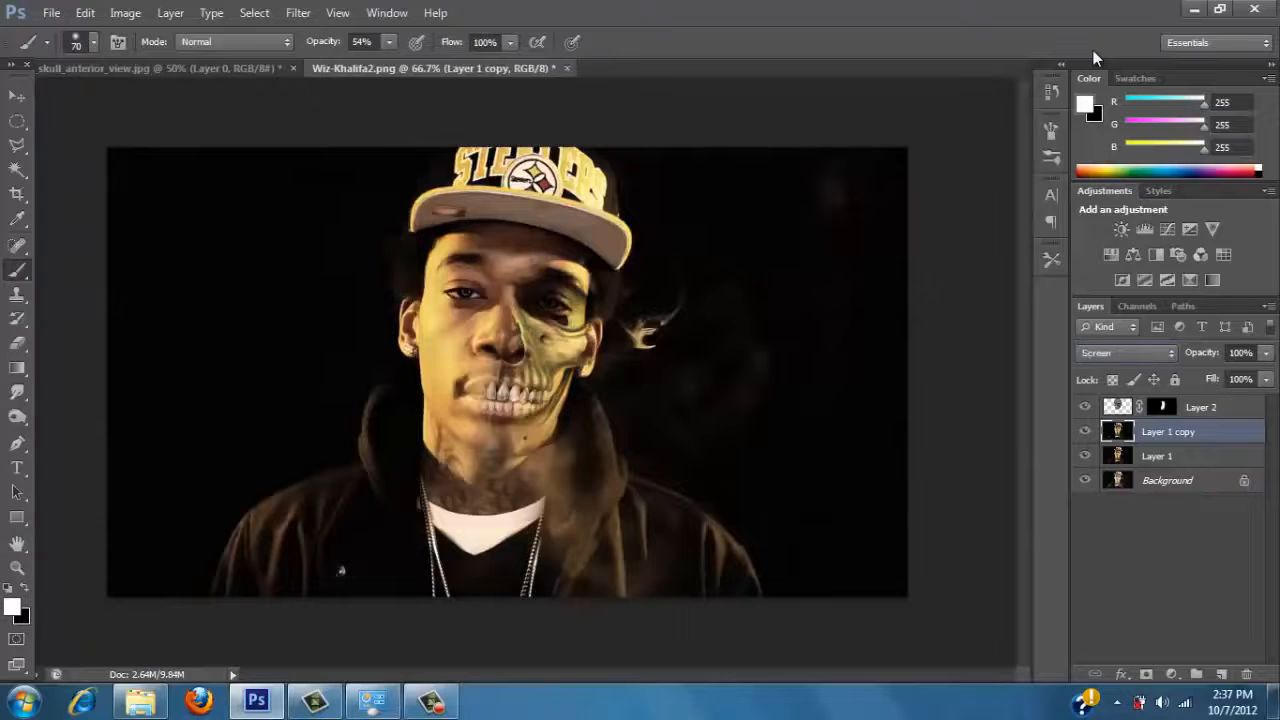
key("Down")
key("Down")
key("Down")
key("Down")
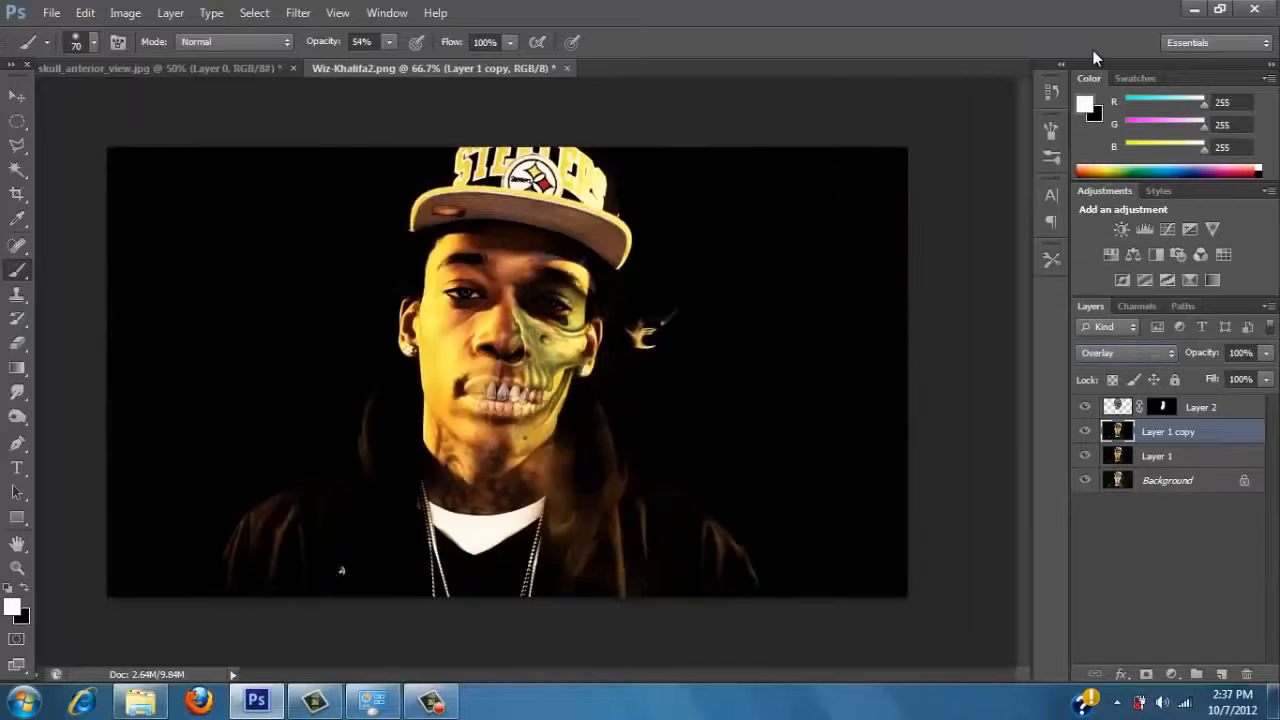
key("Up")
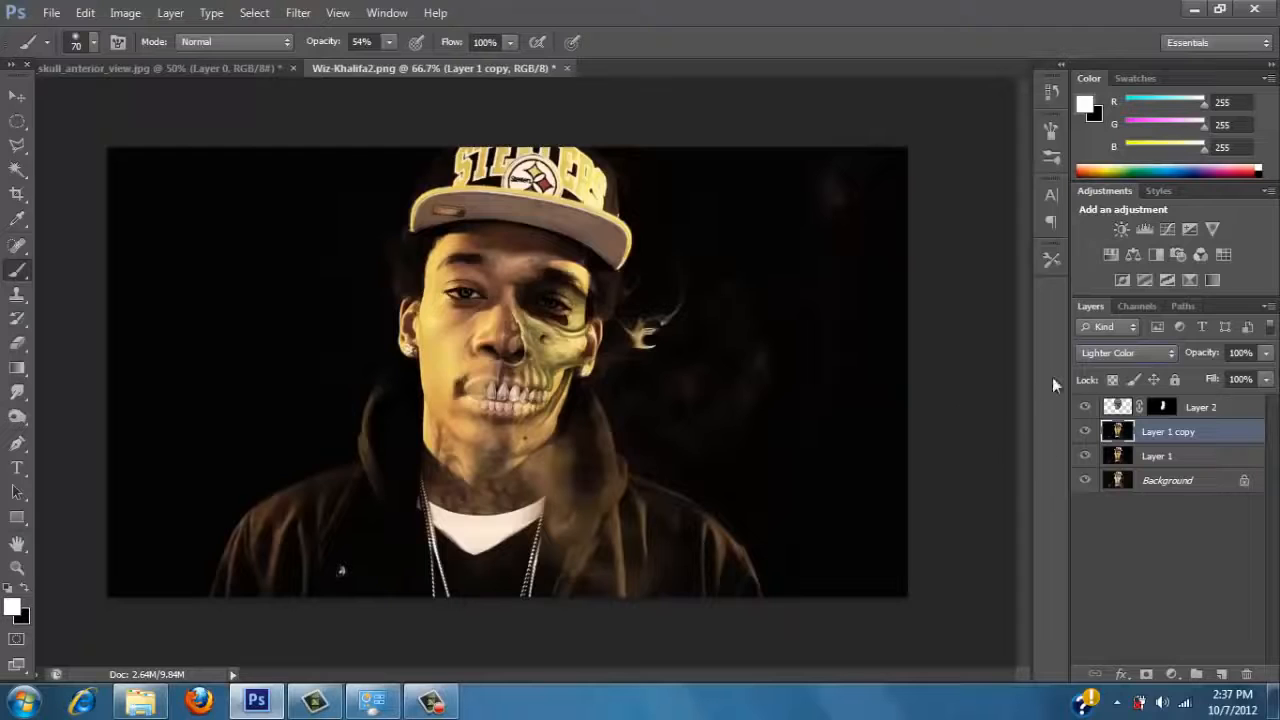
Duplicate the Layer 2 skull together with its layer mask.
left_click(1228, 407)
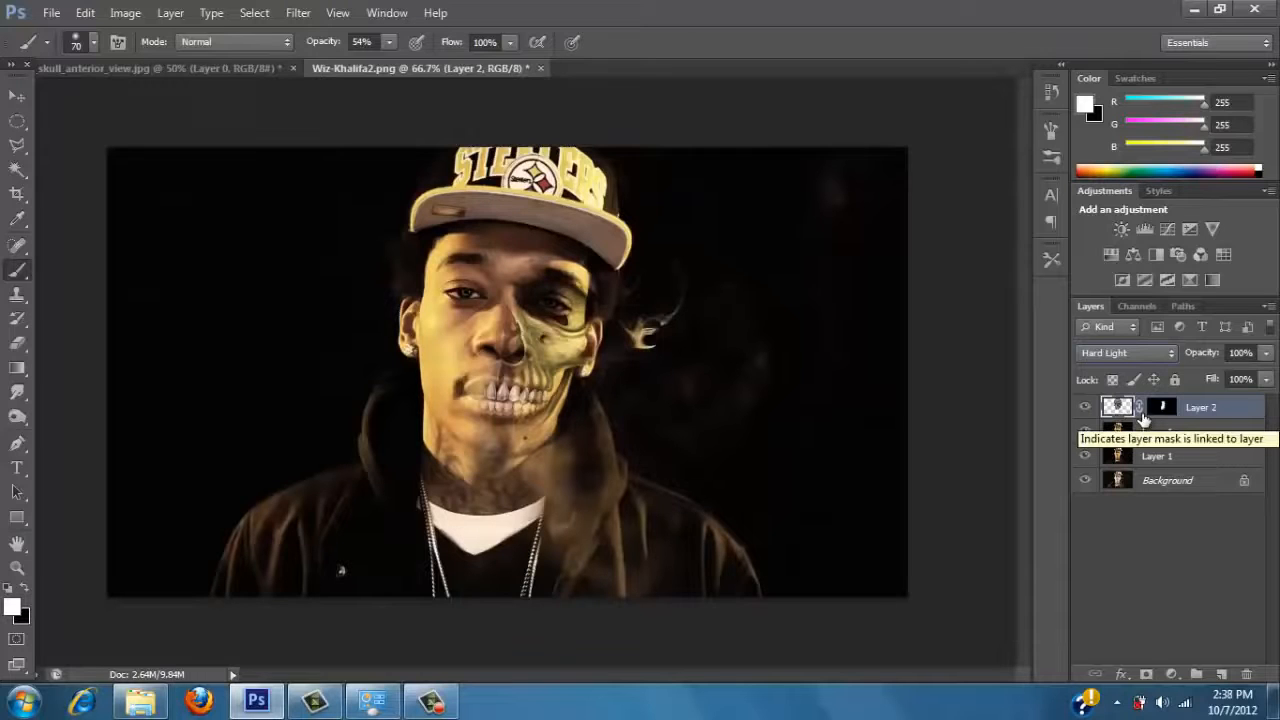
key("ctrl+j")
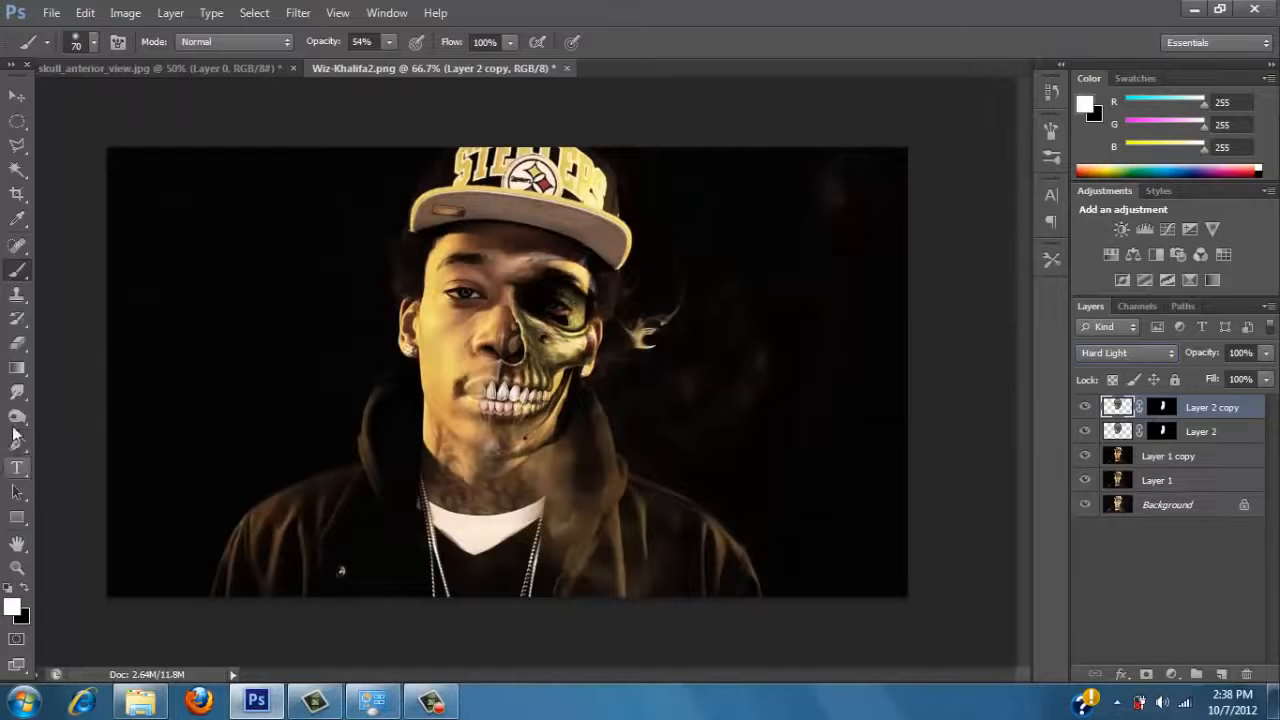
With the Layer 2 copy hidden, erase along the skull's jaw edge on Layer 2 using a size 60 Eraser, and show the copy again.
left_click(16, 344)
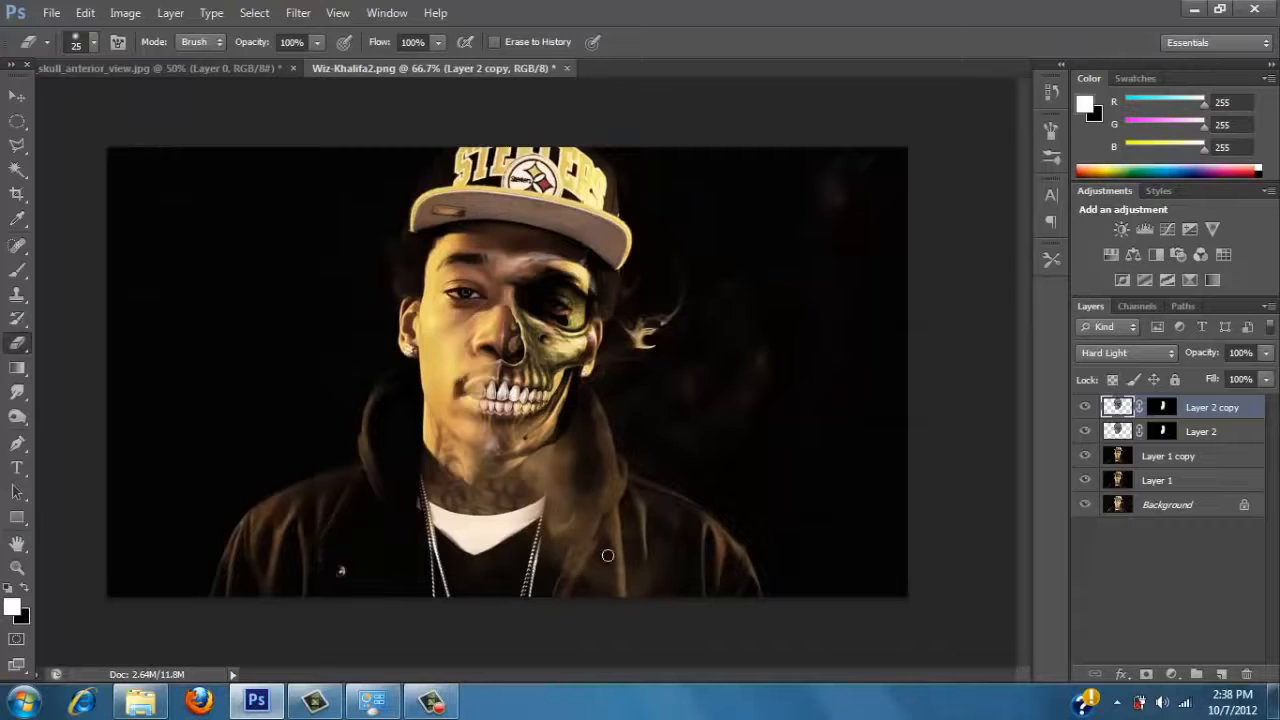
key("bracketright")
left_click(1085, 433)
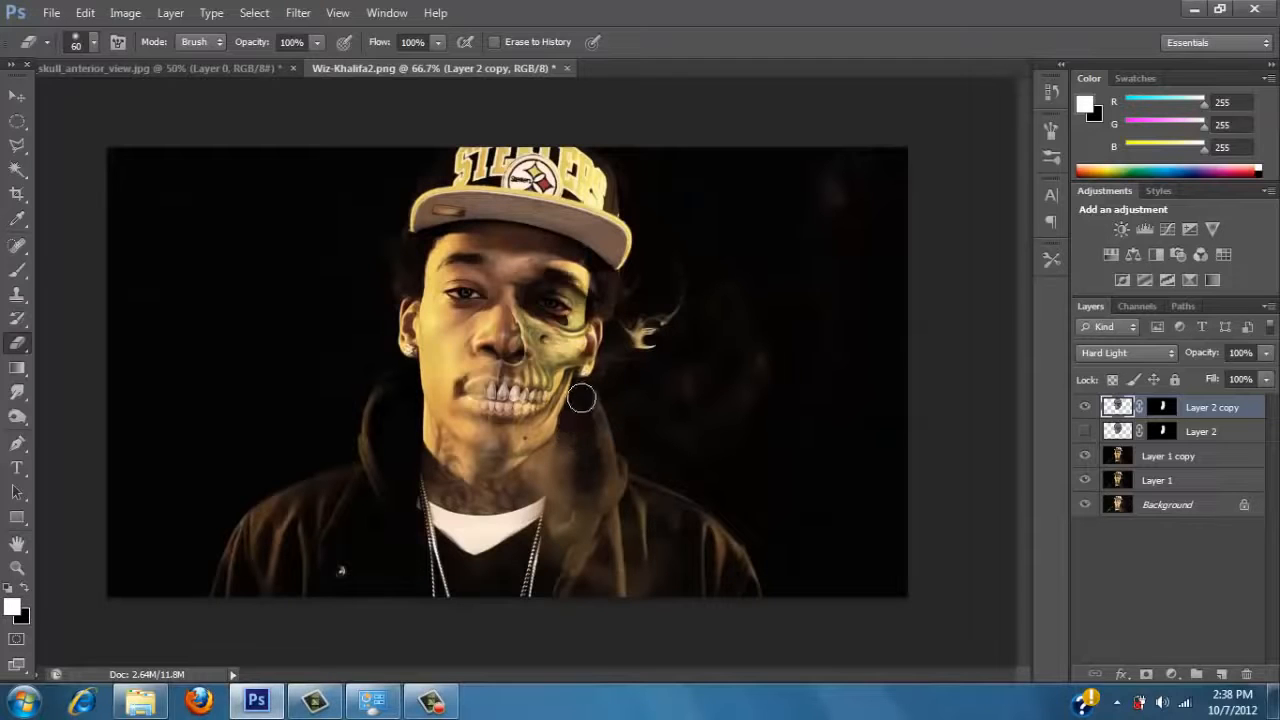
left_click(1085, 407)
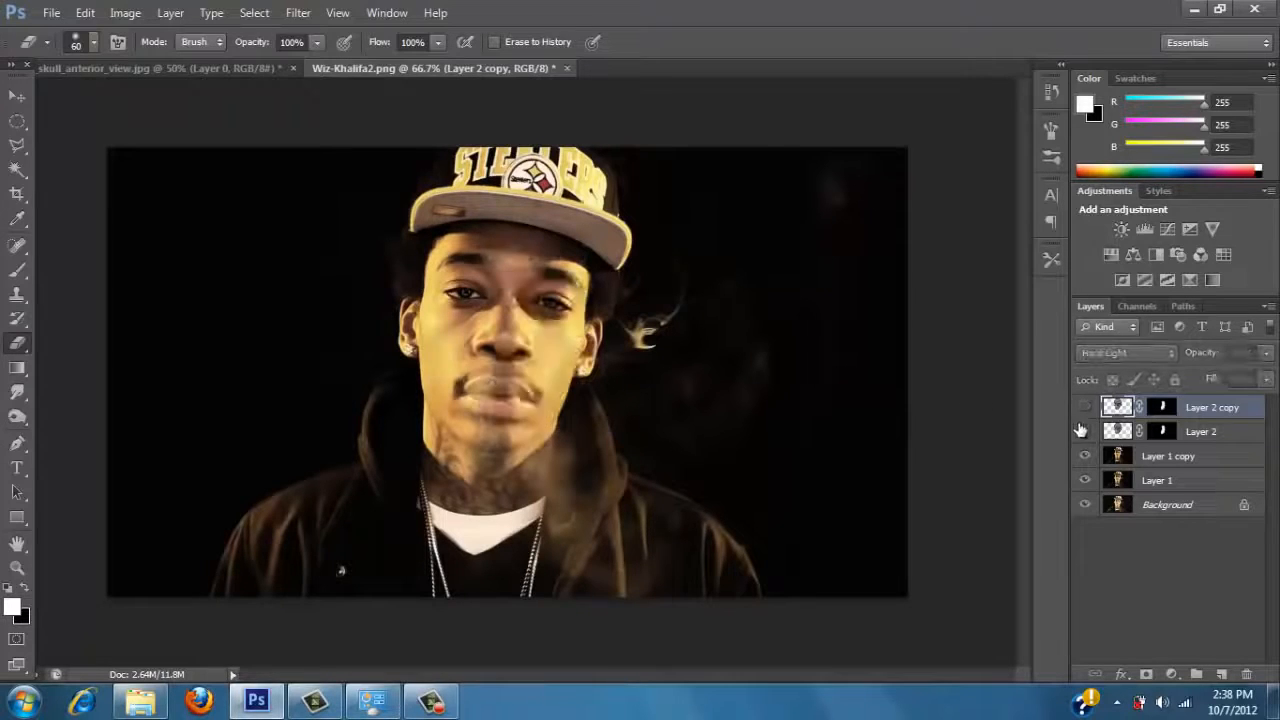
left_click(1085, 431)
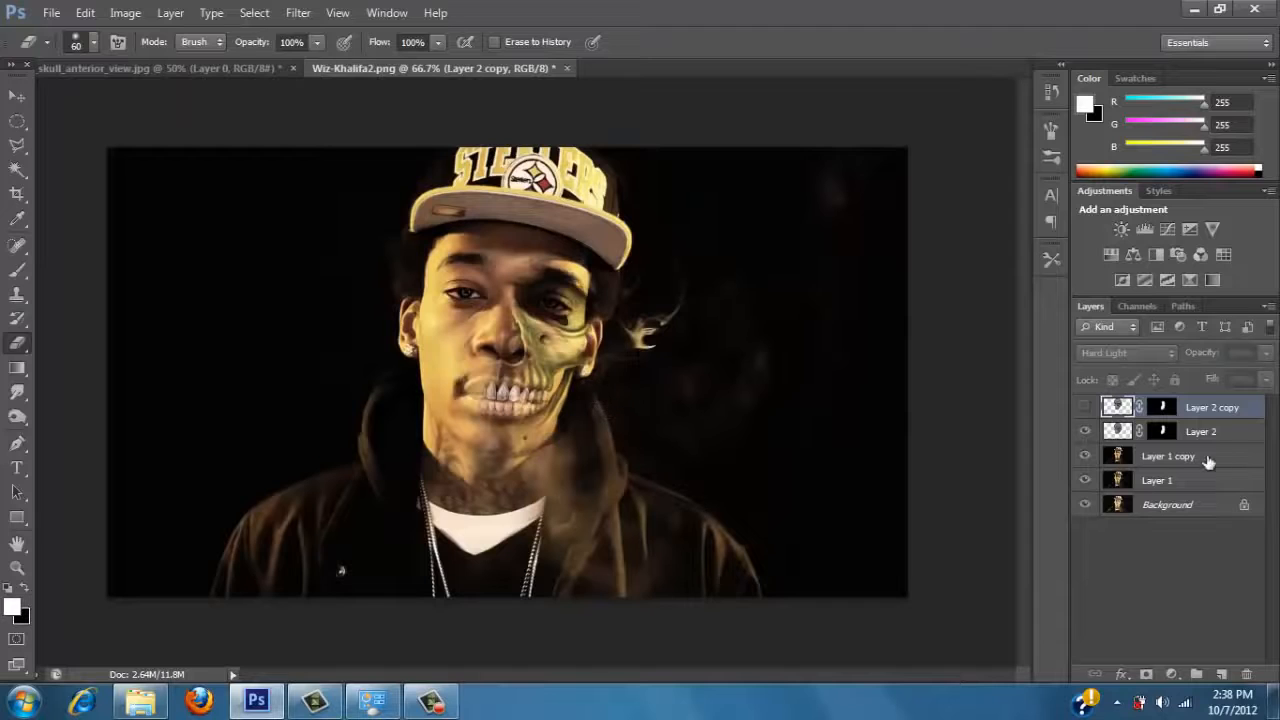
left_click(1117, 432)
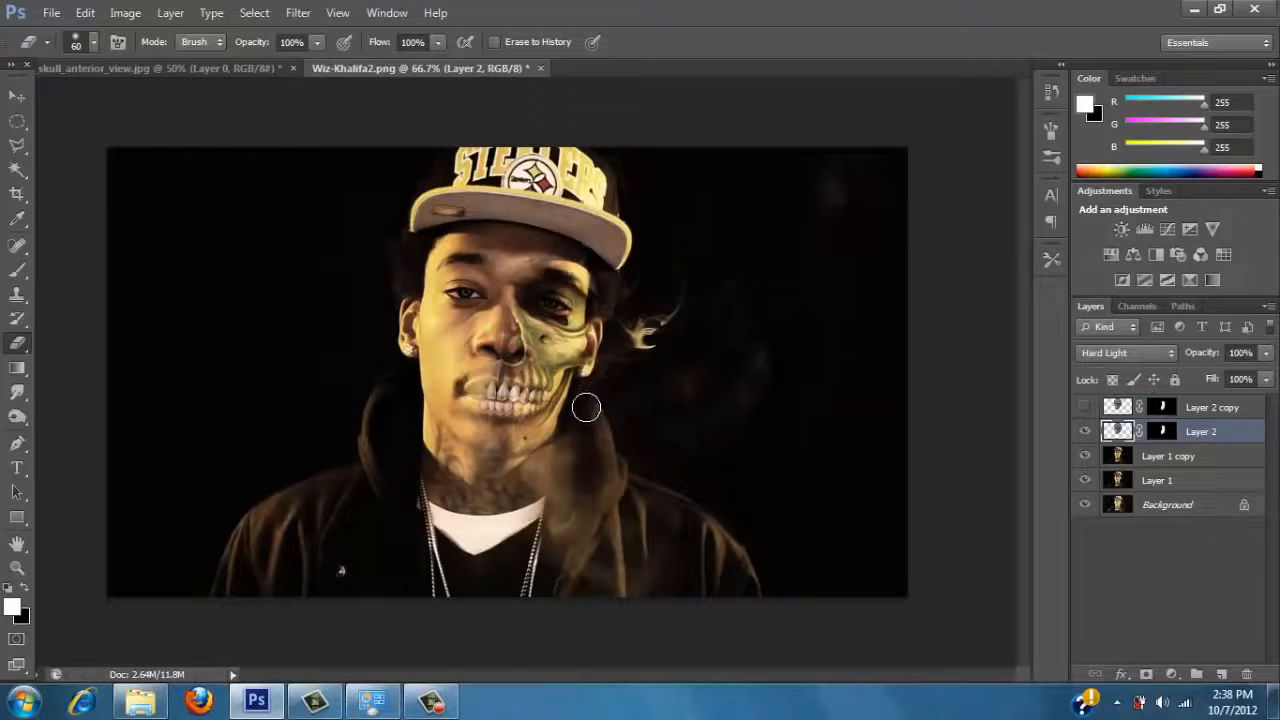
mouse_move(569, 445)
left_mouse_down()
mouse_move(594, 387)
mouse_move(549, 460)
mouse_move(587, 396)
mouse_move(556, 458)
left_mouse_up()
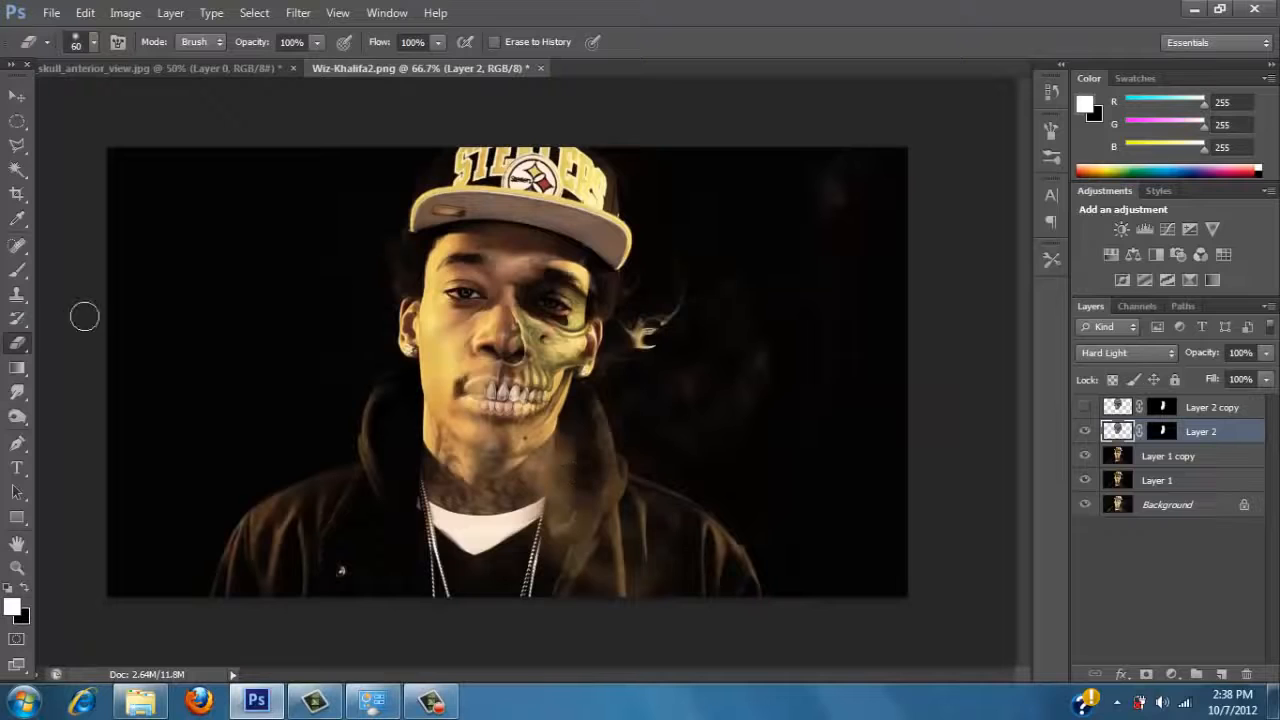
left_click(1085, 407)
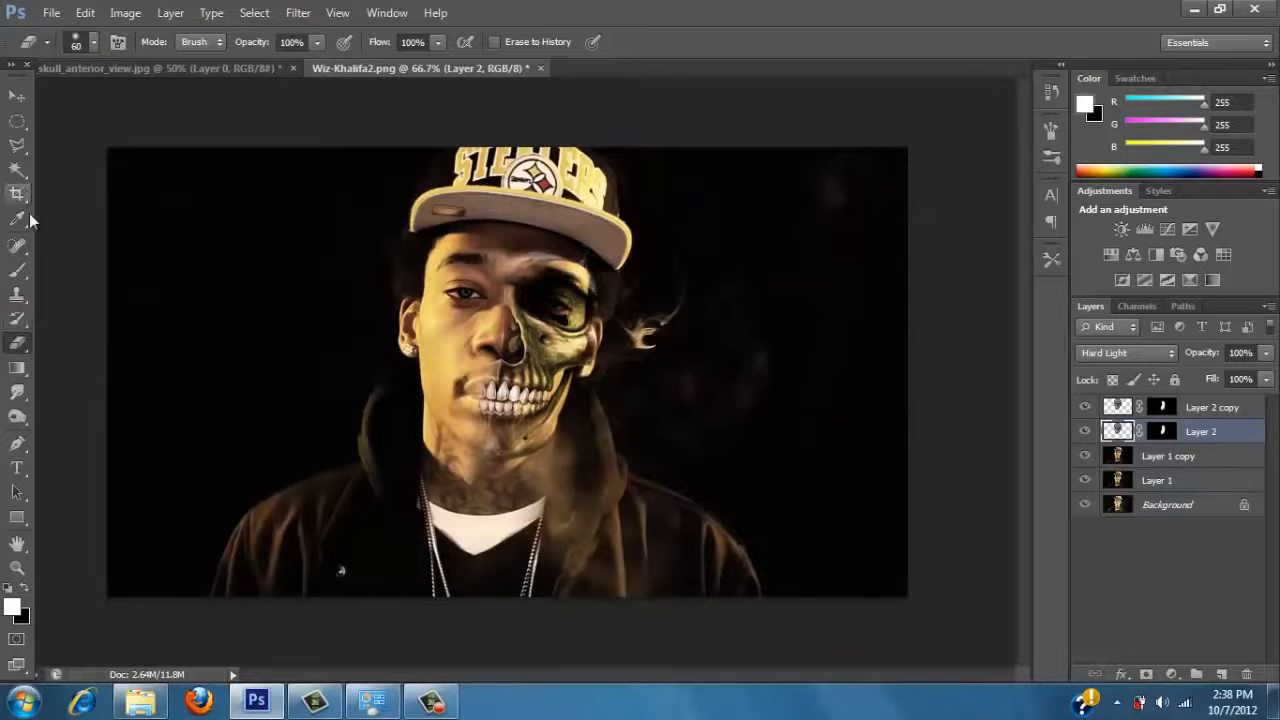
Paint white on Layer 2's mask with the Brush at 85% opacity over the brow, nose and chin.
left_click(17, 270)
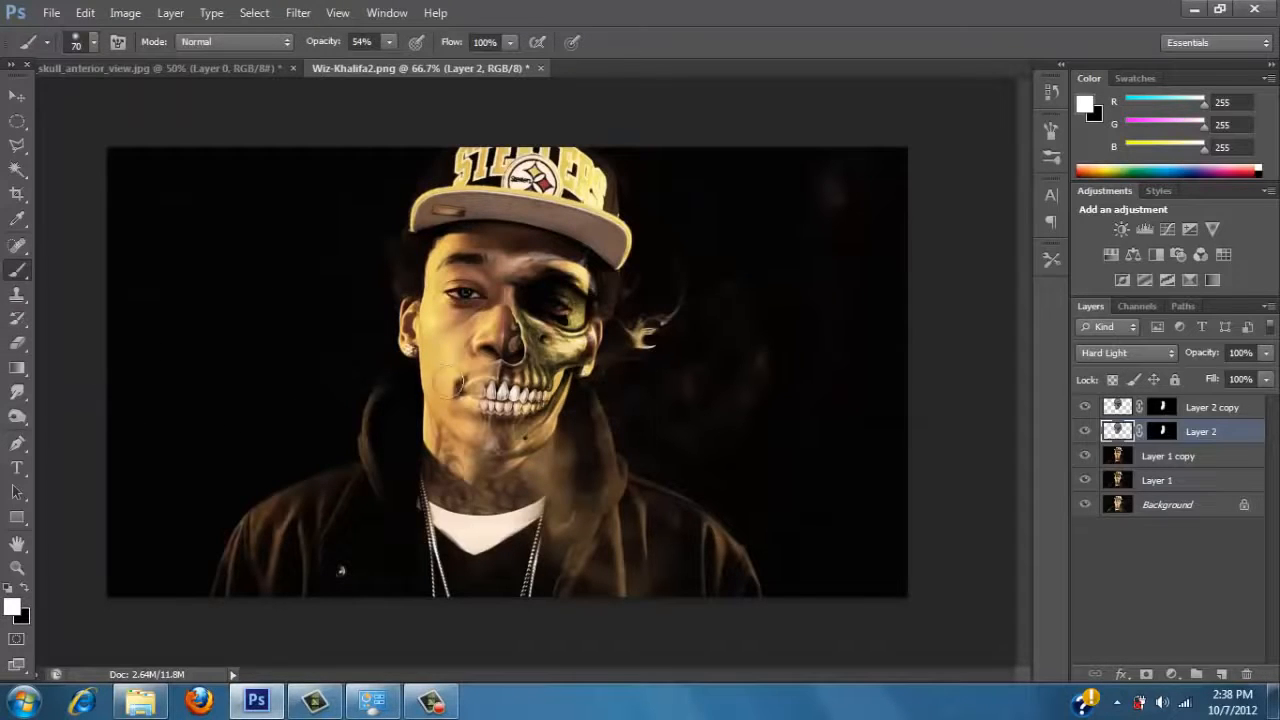
left_click(1118, 408)
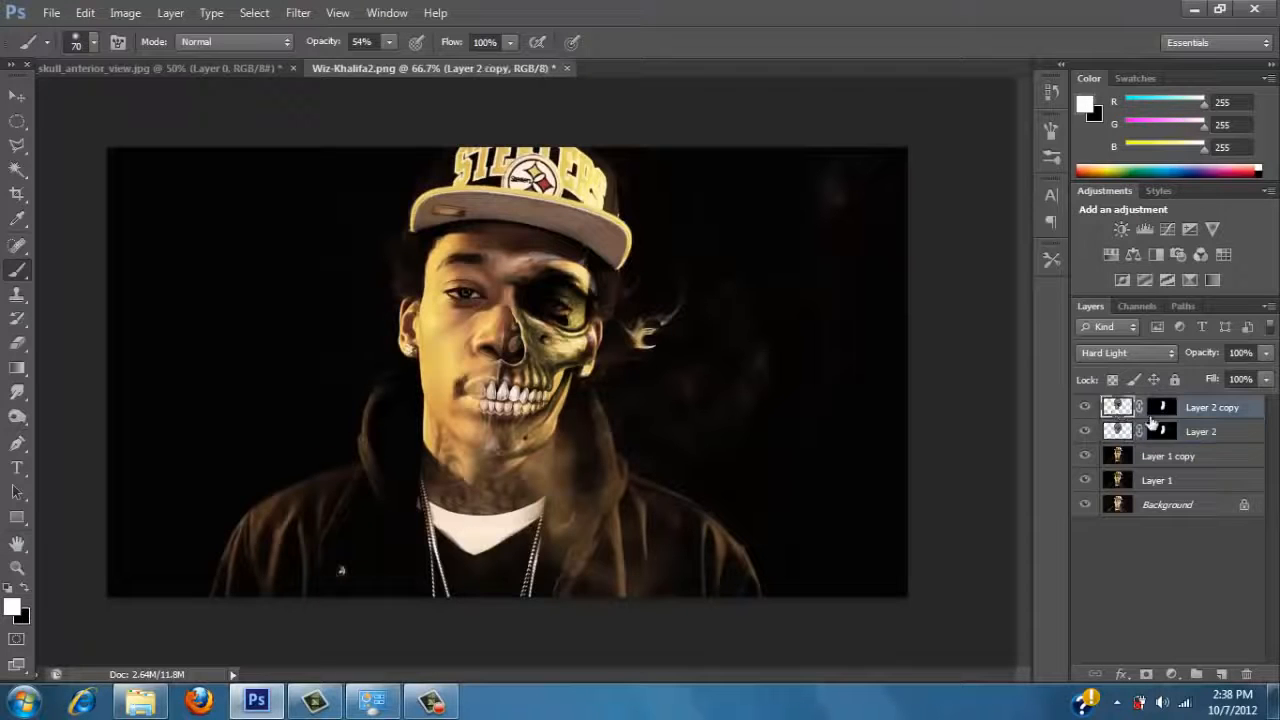
left_click(1165, 431)
left_click(389, 41)
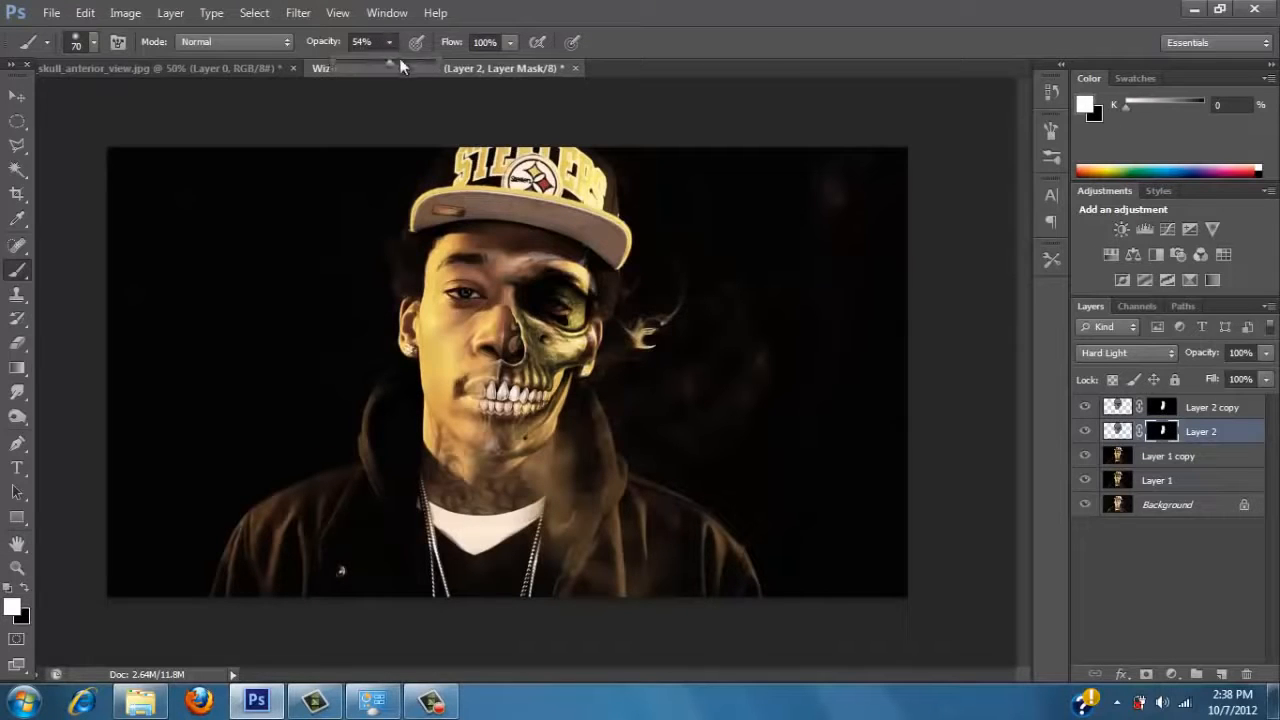
left_click_drag(388, 63, 413, 65)
left_click(548, 268)
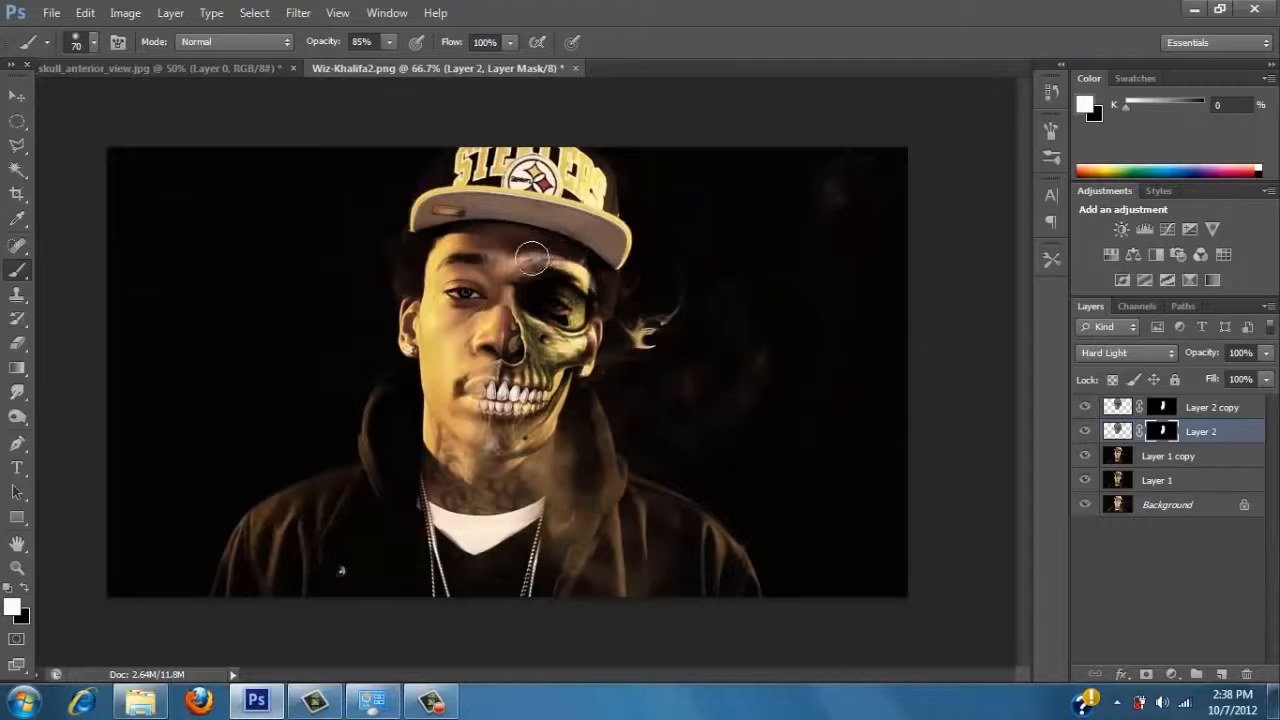
left_click_drag(513, 330, 514, 358)
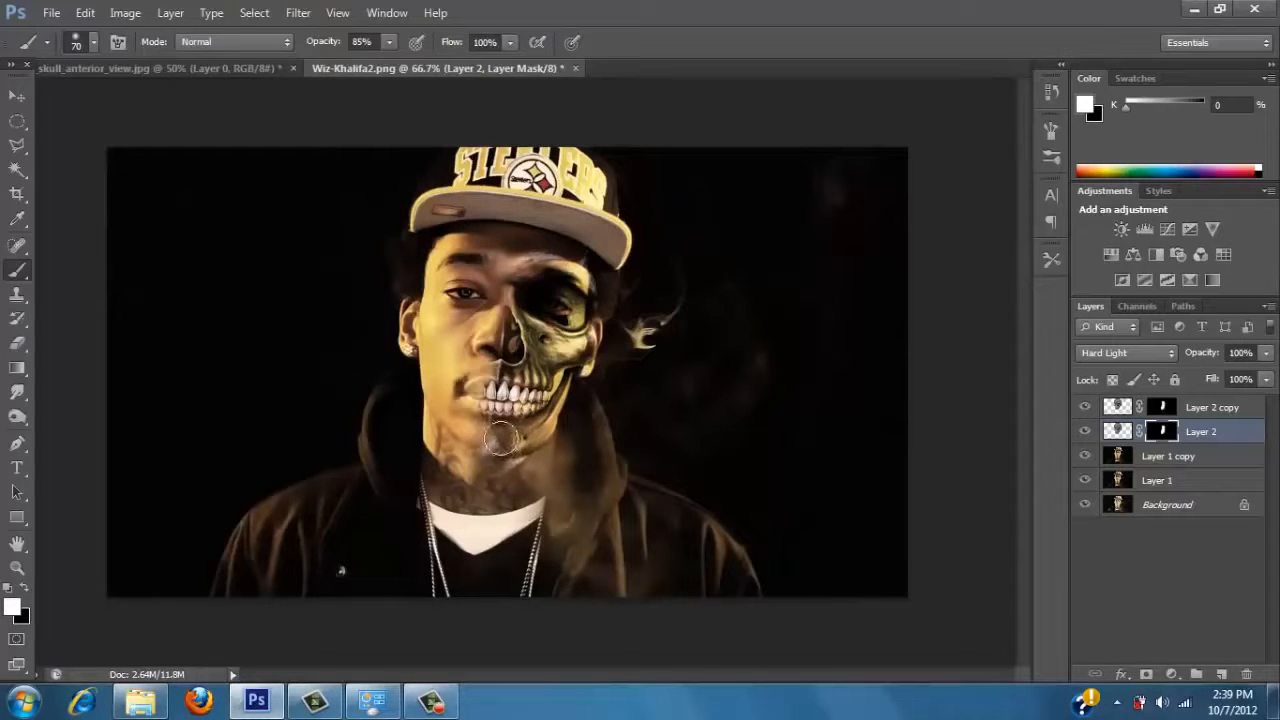
left_click_drag(500, 437, 571, 422)
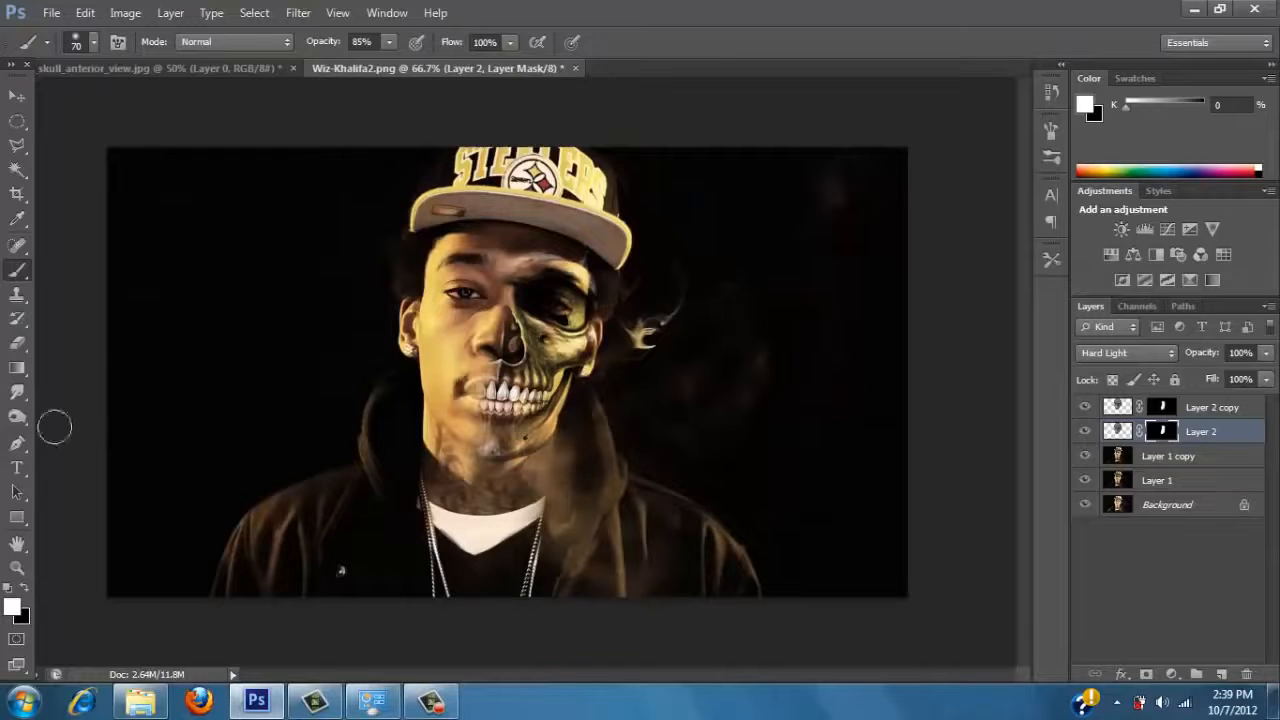
Ready the Brush with black as the foreground colour and hide Layer 2.
left_click(17, 567)
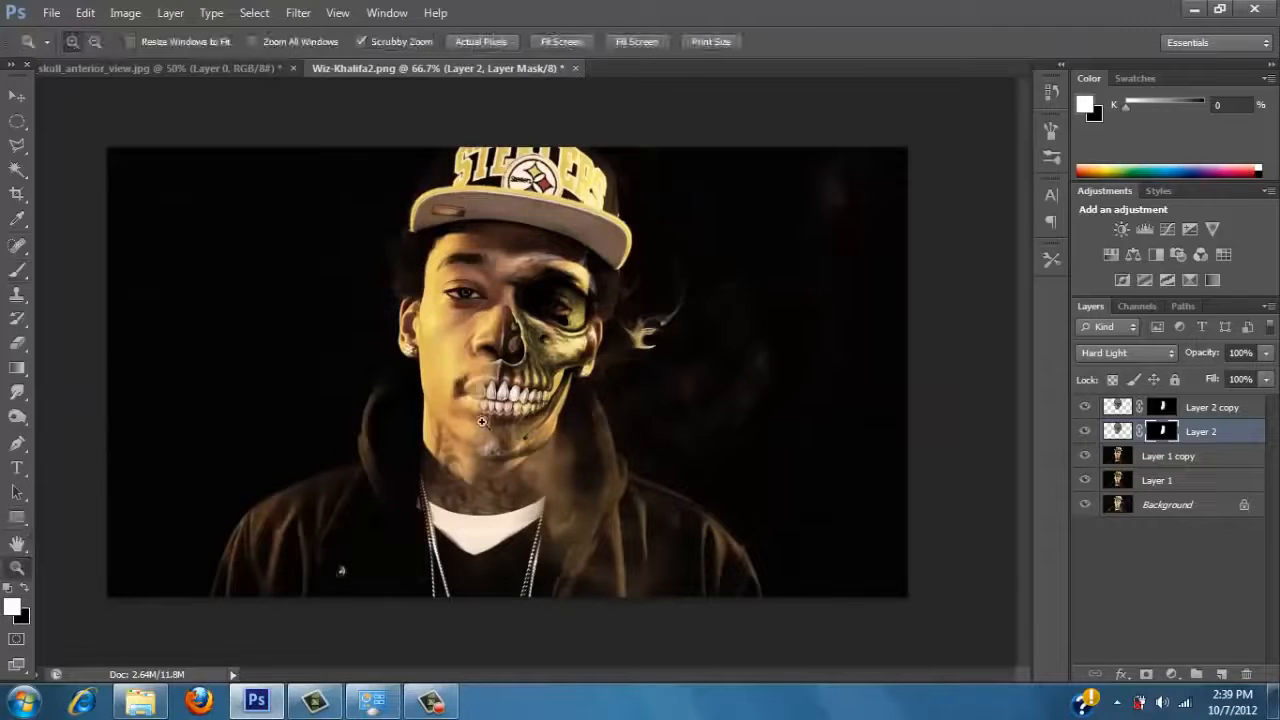
left_click(478, 432)
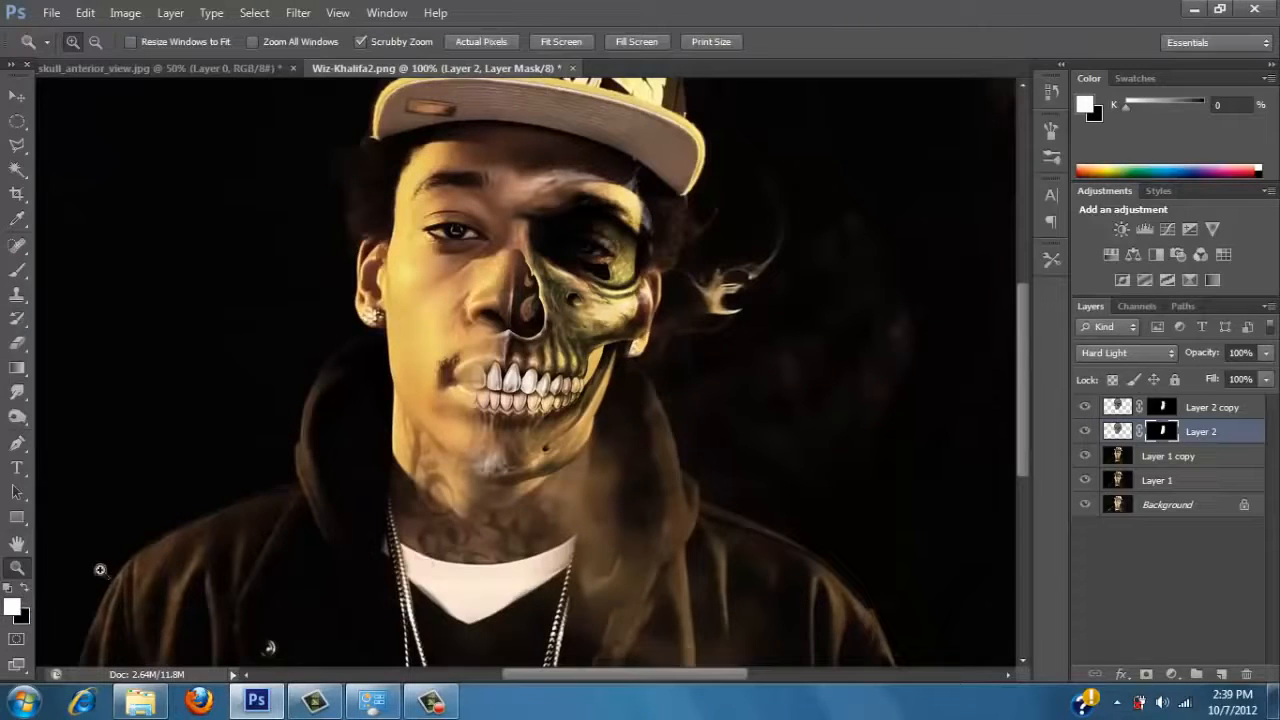
left_click(29, 591)
left_click(17, 270)
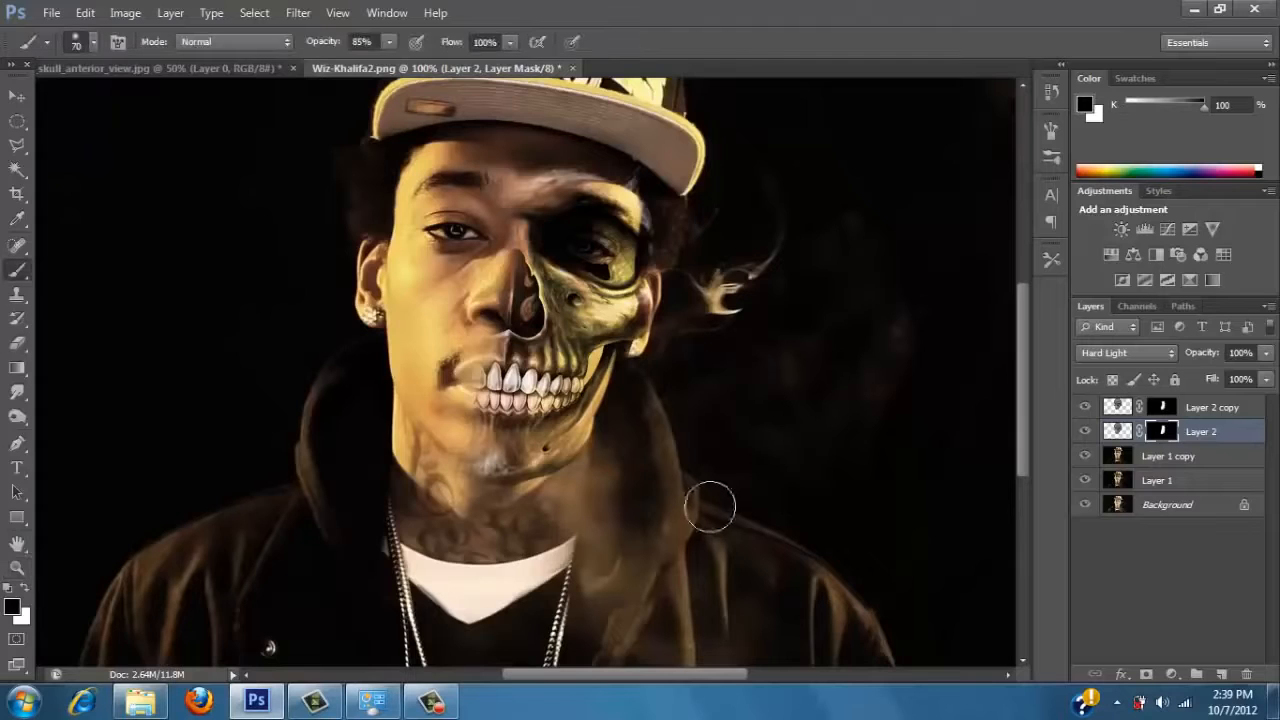
left_click(1085, 432)
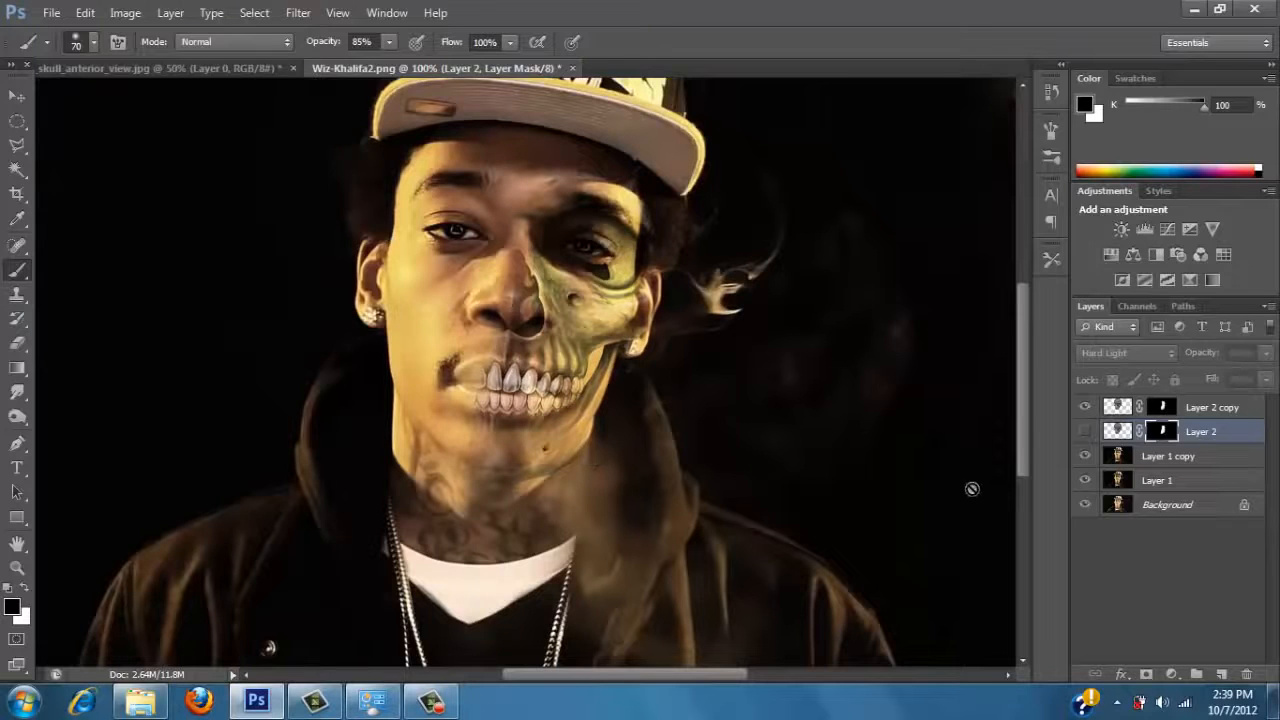
left_click(1120, 410)
key("x")
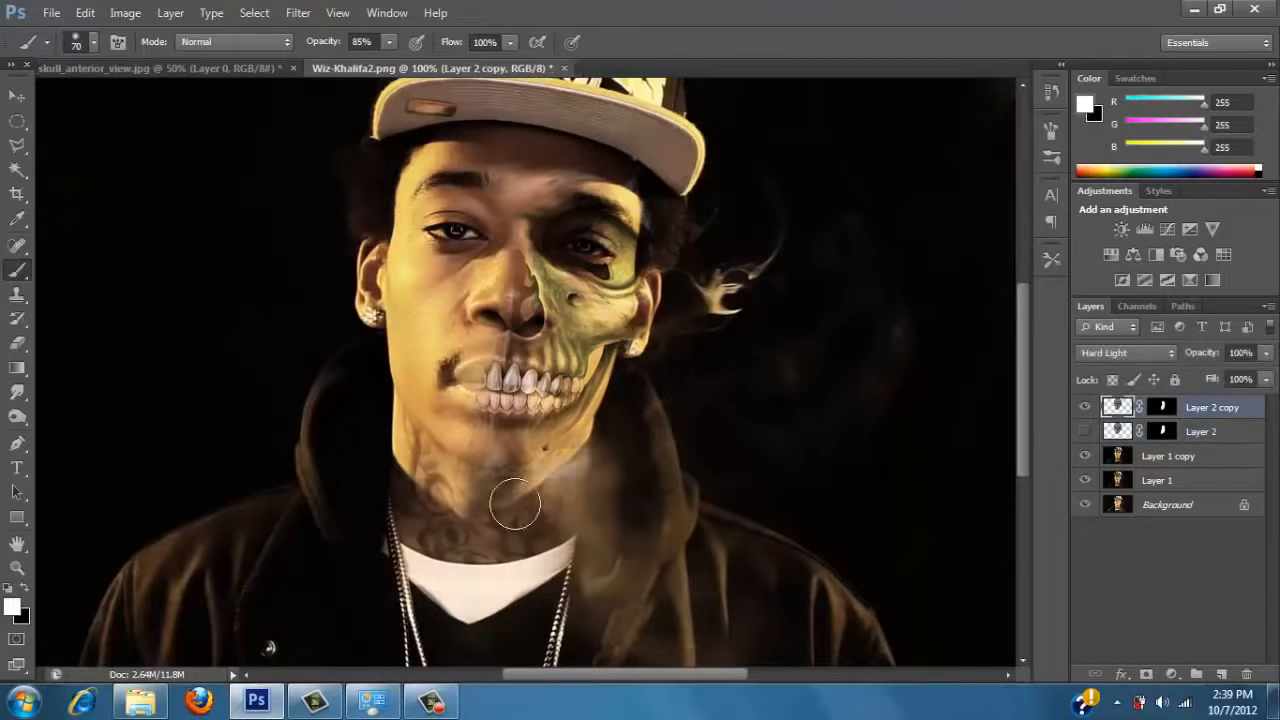
key("ctrl+z")
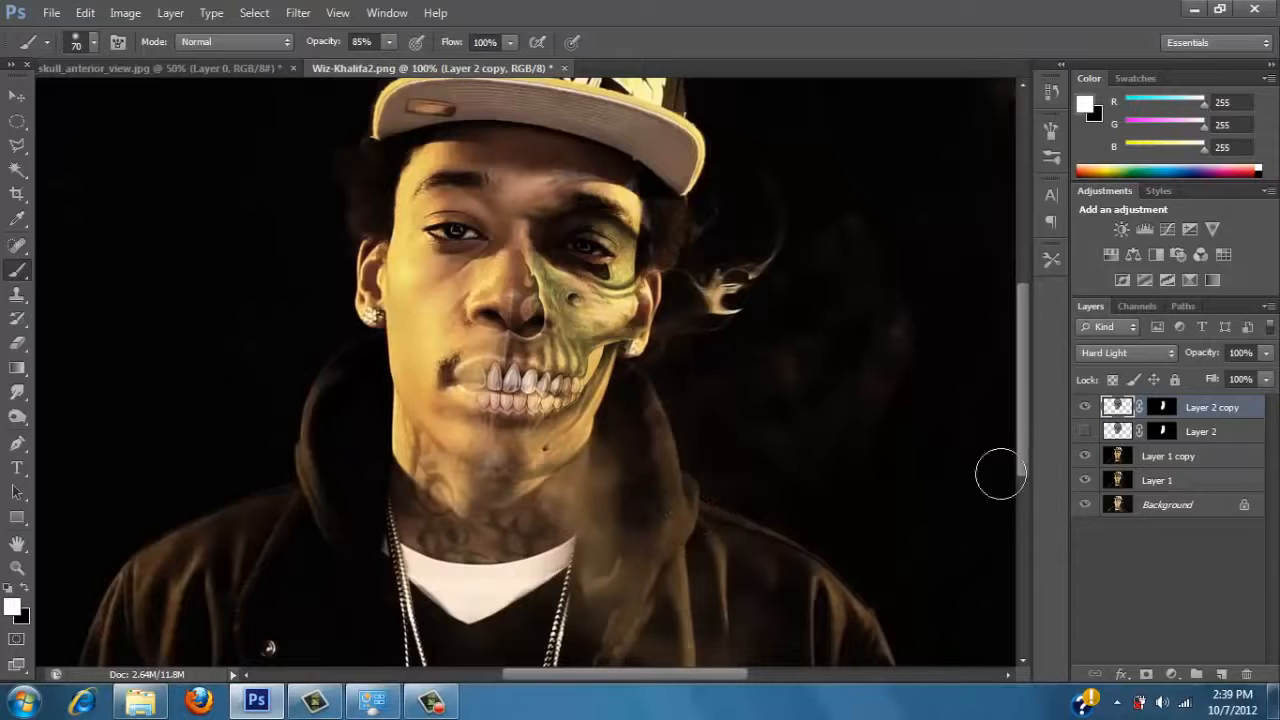
Paint black on the Layer 2 copy's mask along the underside of the jaw to remove the stray skull edge.
left_click(1152, 410)
key("x")
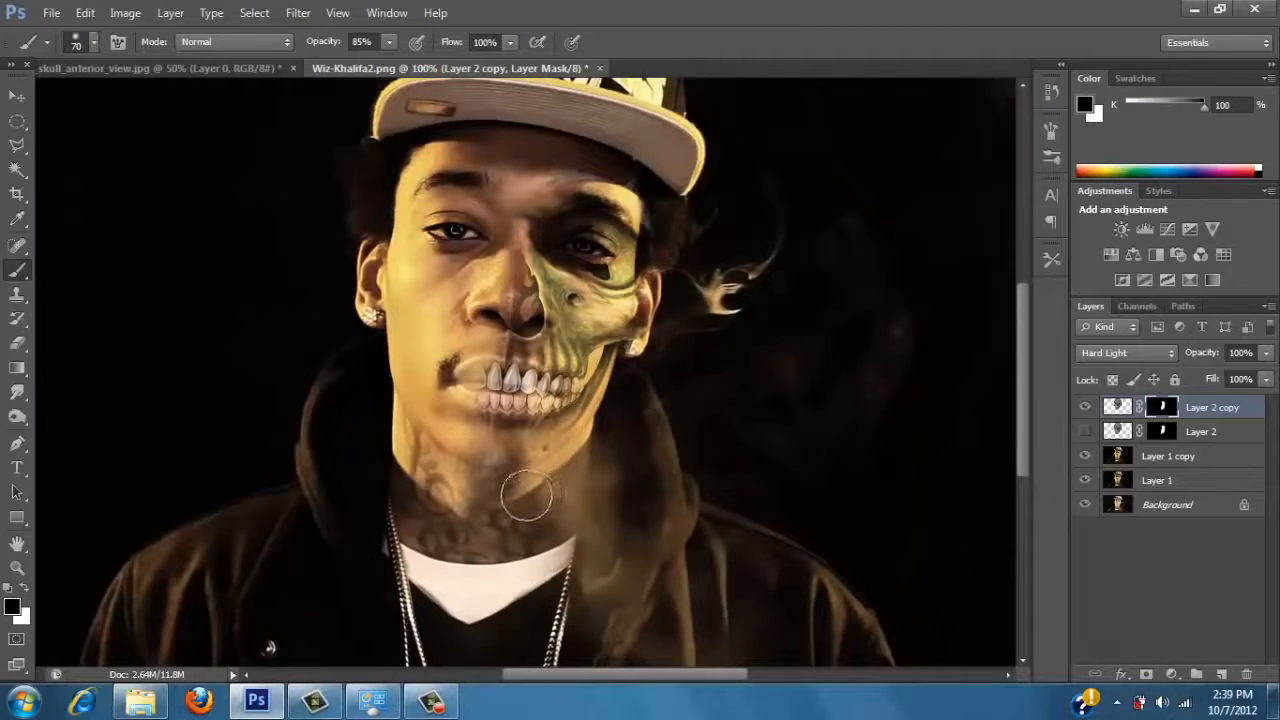
mouse_move(537, 488)
left_mouse_down()
mouse_move(597, 457)
mouse_move(617, 420)
left_mouse_up()
Paint white on the Layer 2 copy's mask over the nose to strengthen the skull there, and switch the foreground colour back to black.
left_click(23, 588)
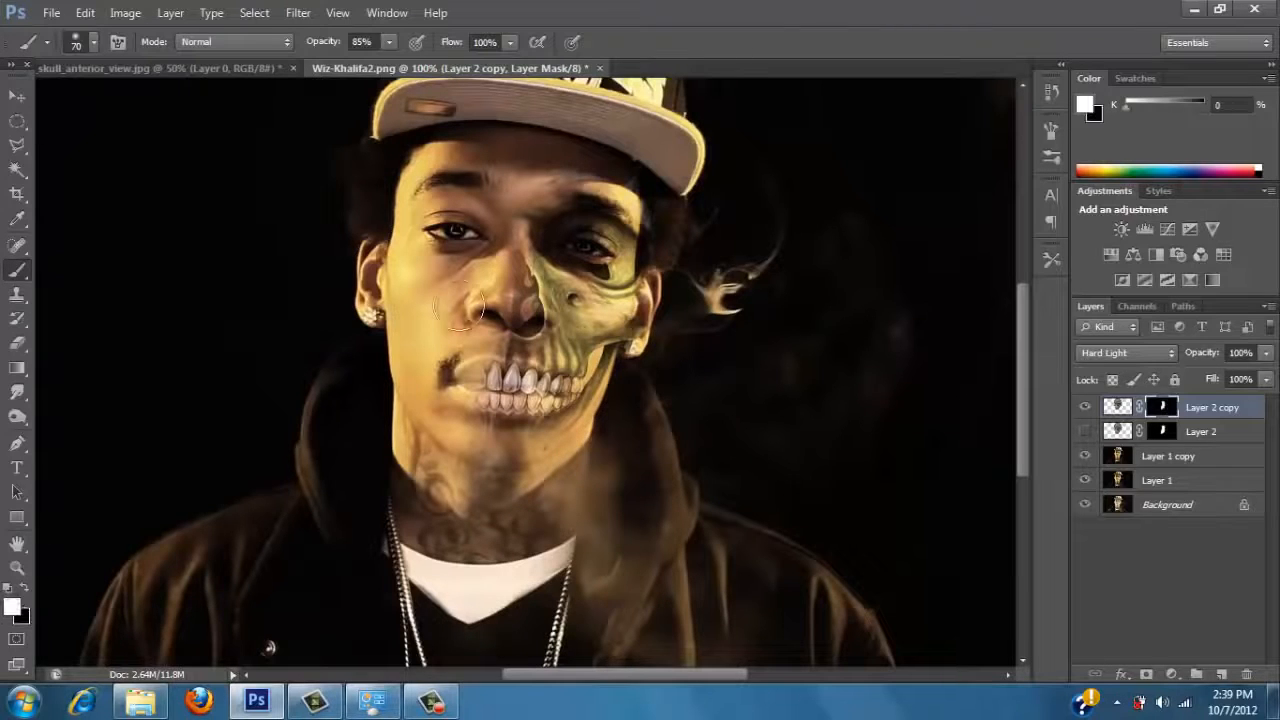
mouse_move(508, 262)
left_mouse_down()
mouse_move(526, 342)
mouse_move(542, 230)
mouse_move(578, 200)
mouse_move(566, 202)
mouse_move(613, 206)
mouse_move(636, 247)
mouse_move(632, 258)
mouse_move(625, 217)
mouse_move(595, 208)
mouse_move(540, 222)
left_mouse_up()
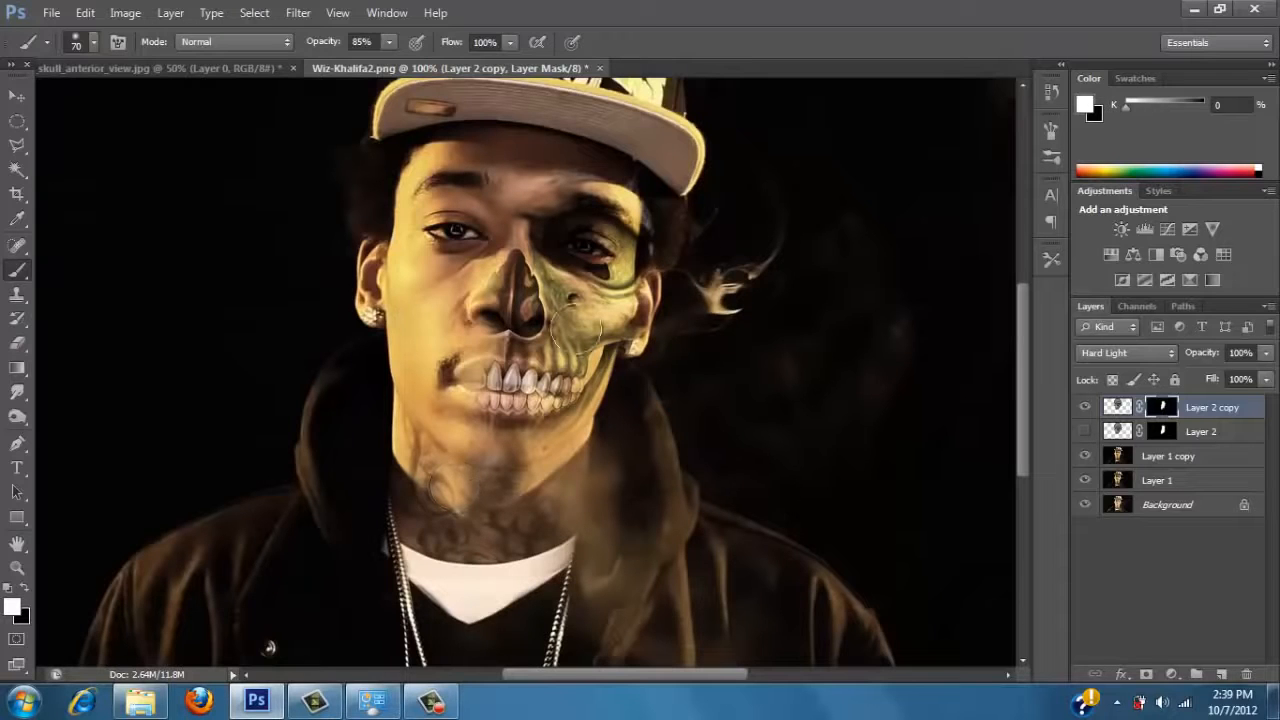
left_click(27, 590)
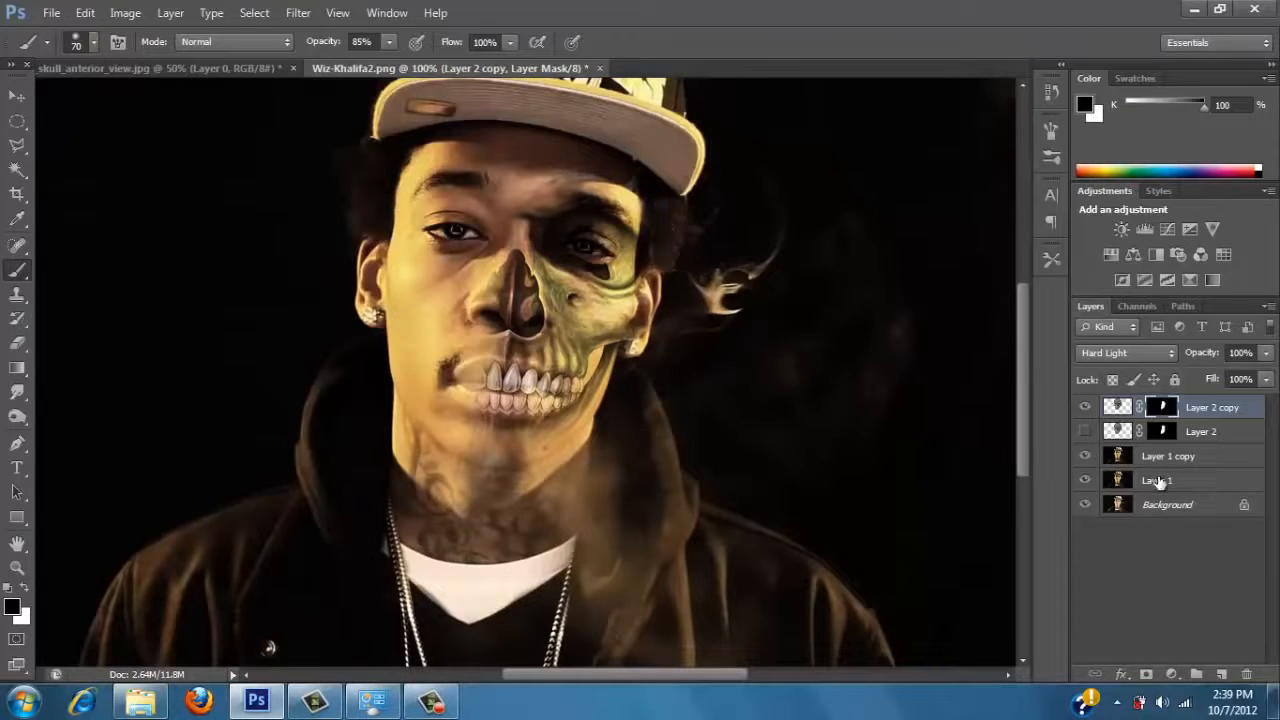
Show Layer 2, hide the Layer 2 copy, and paint black over Layer 2's stray edges around the chin and forehead.
left_click(1092, 436)
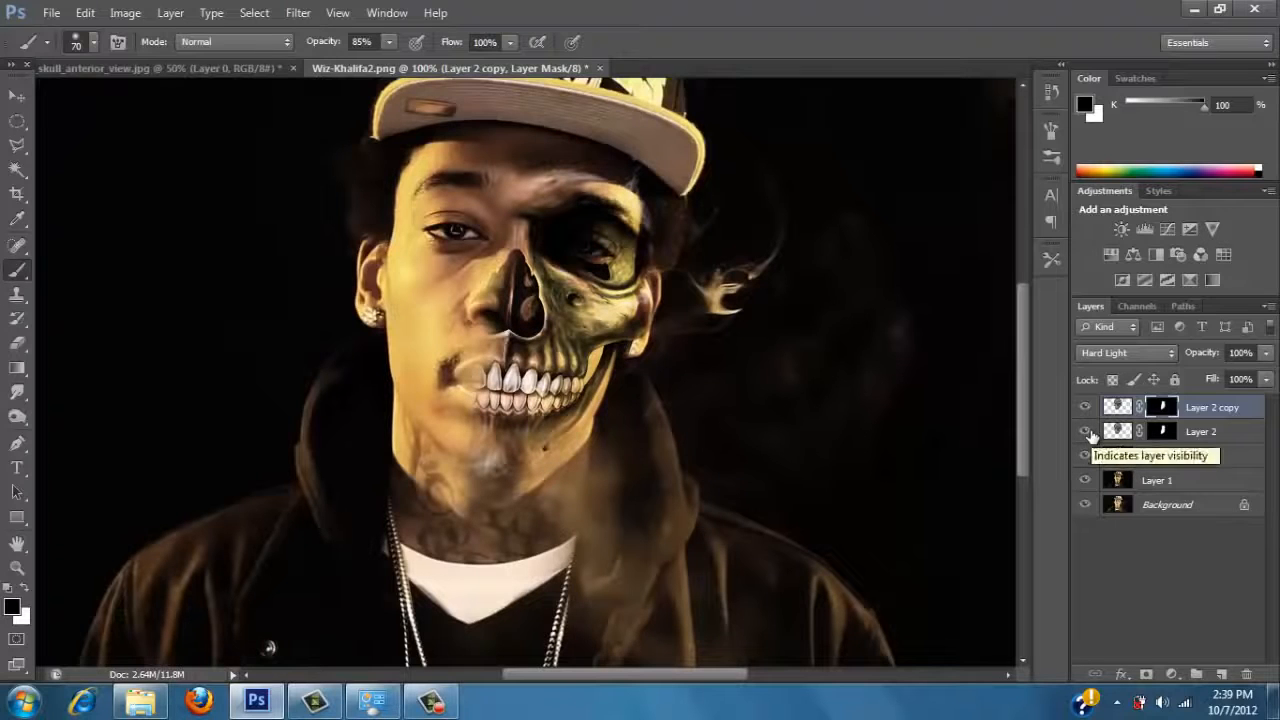
left_click(1085, 407)
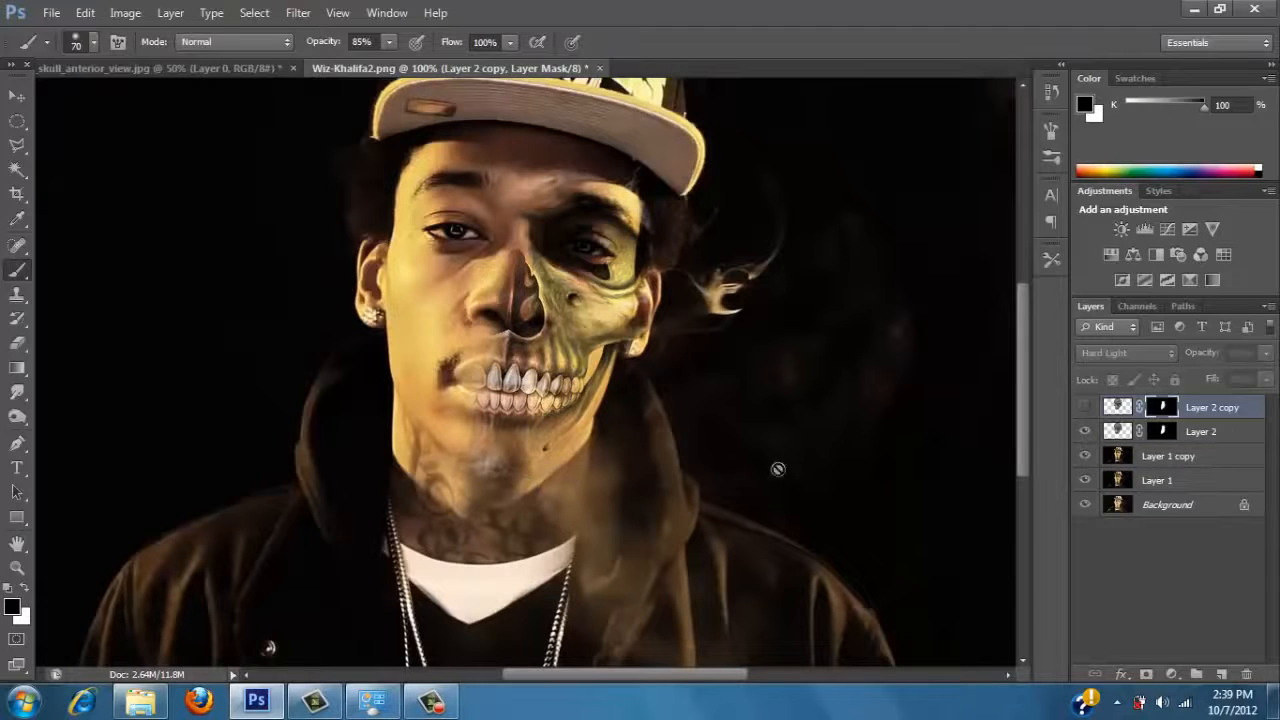
left_click(1116, 432)
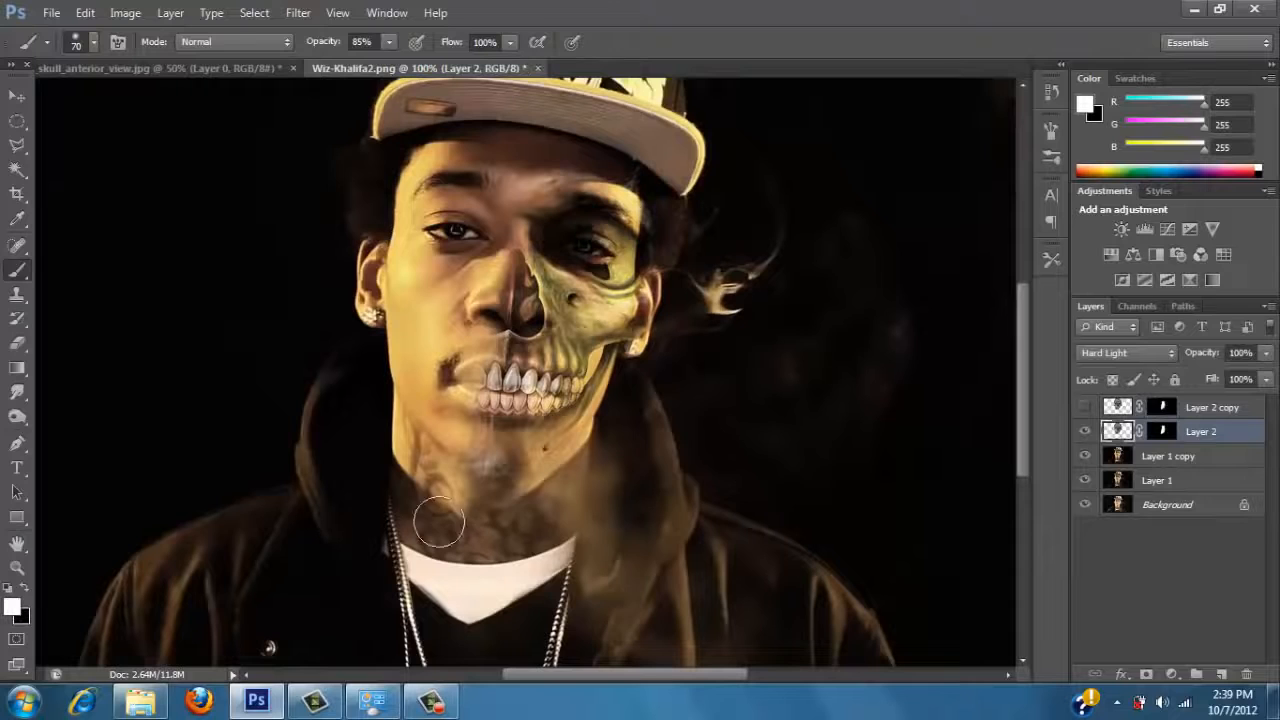
left_click(25, 587)
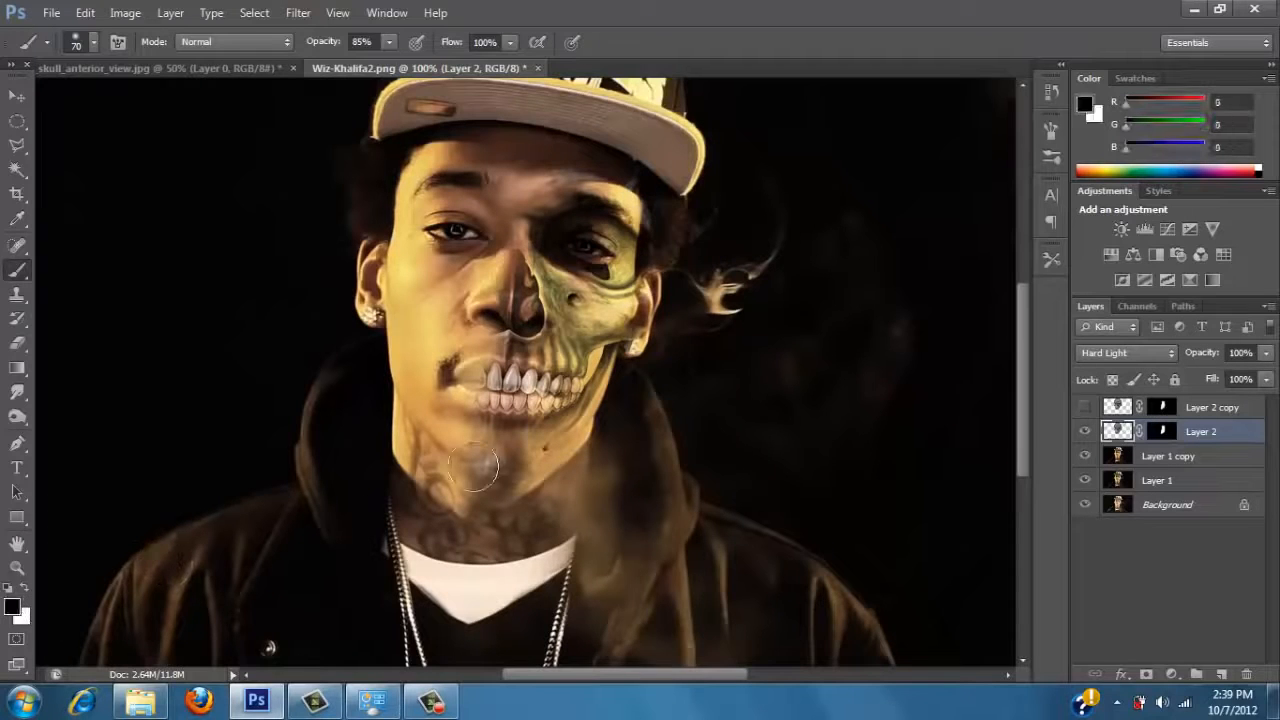
left_click_drag(488, 488, 455, 495)
mouse_move(713, 238)
left_mouse_down()
mouse_move(649, 171)
mouse_move(600, 149)
mouse_move(556, 152)
left_mouse_up()
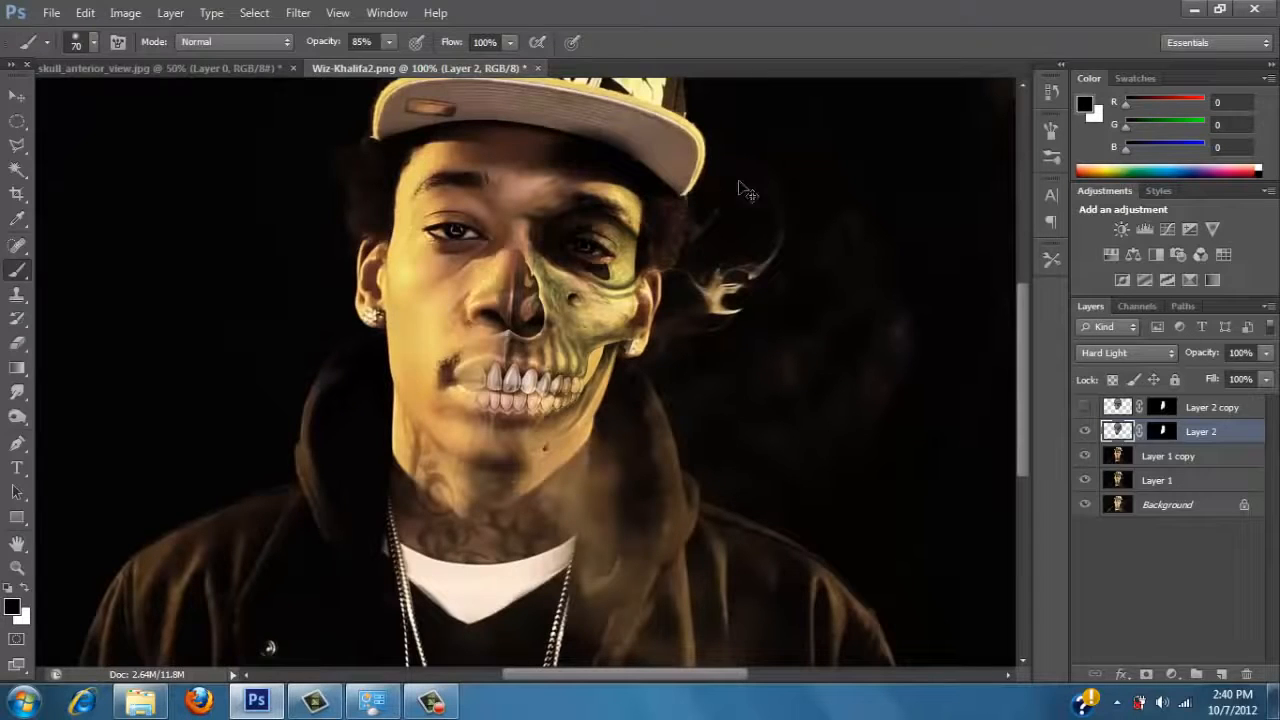
key("ctrl+z")
Paint white on Layer 2's mask over the teeth and show the Layer 2 copy again.
left_click(1166, 432)
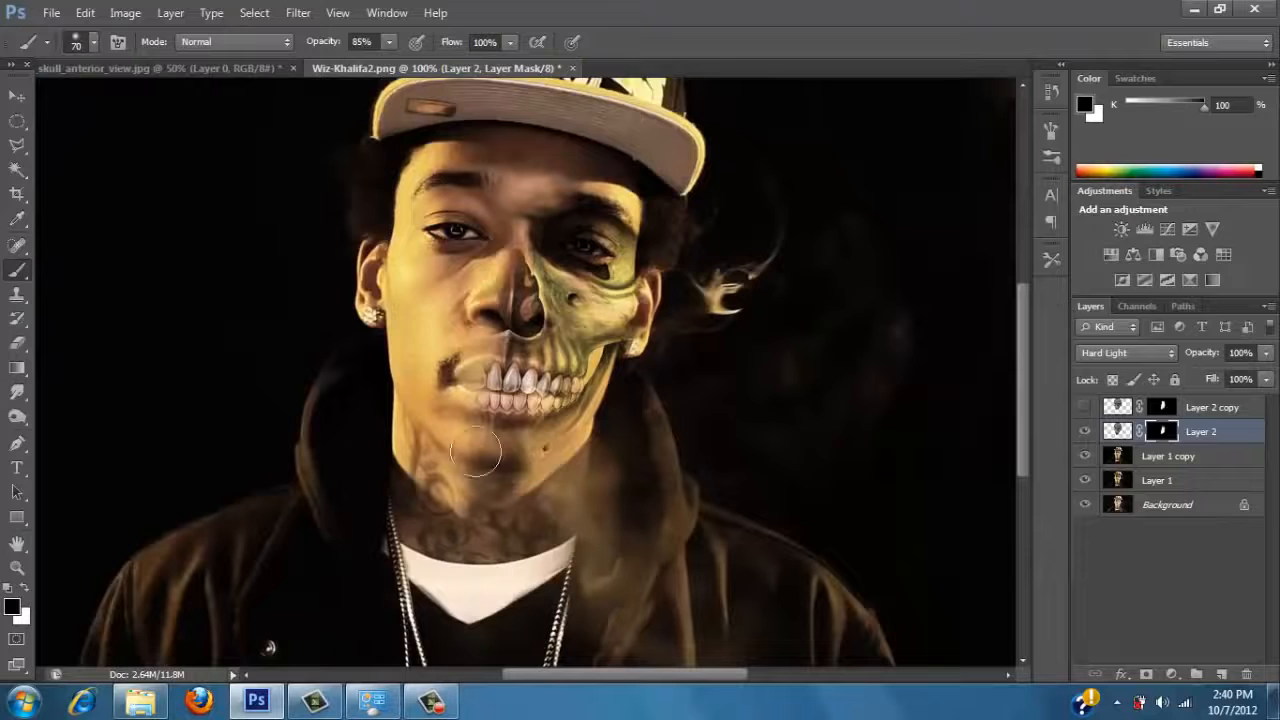
left_click(25, 587)
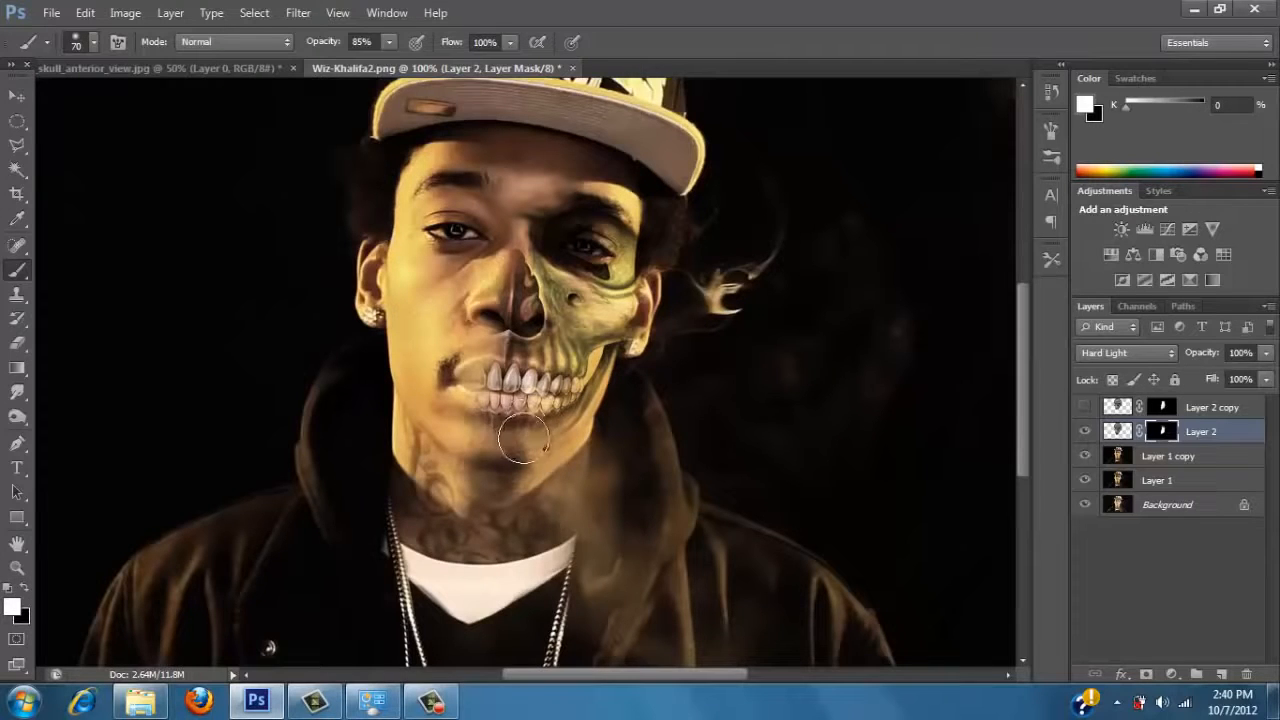
left_click_drag(590, 380, 548, 394)
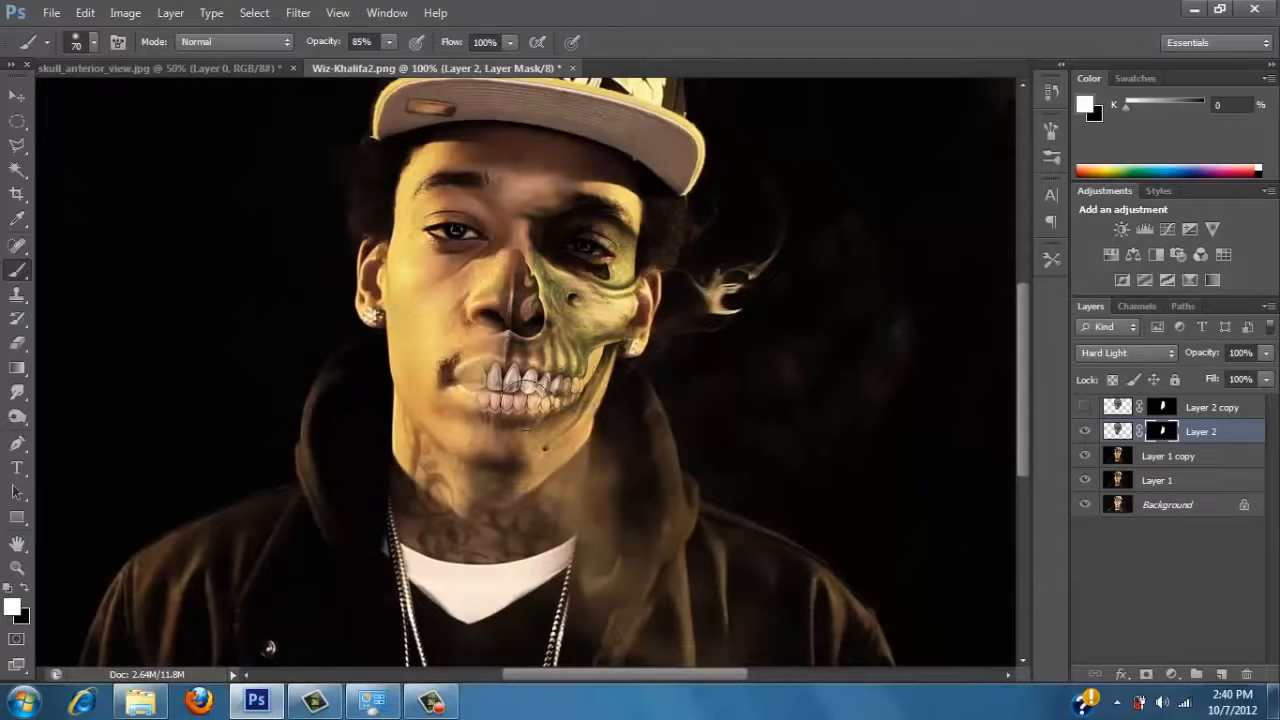
left_click(1084, 407)
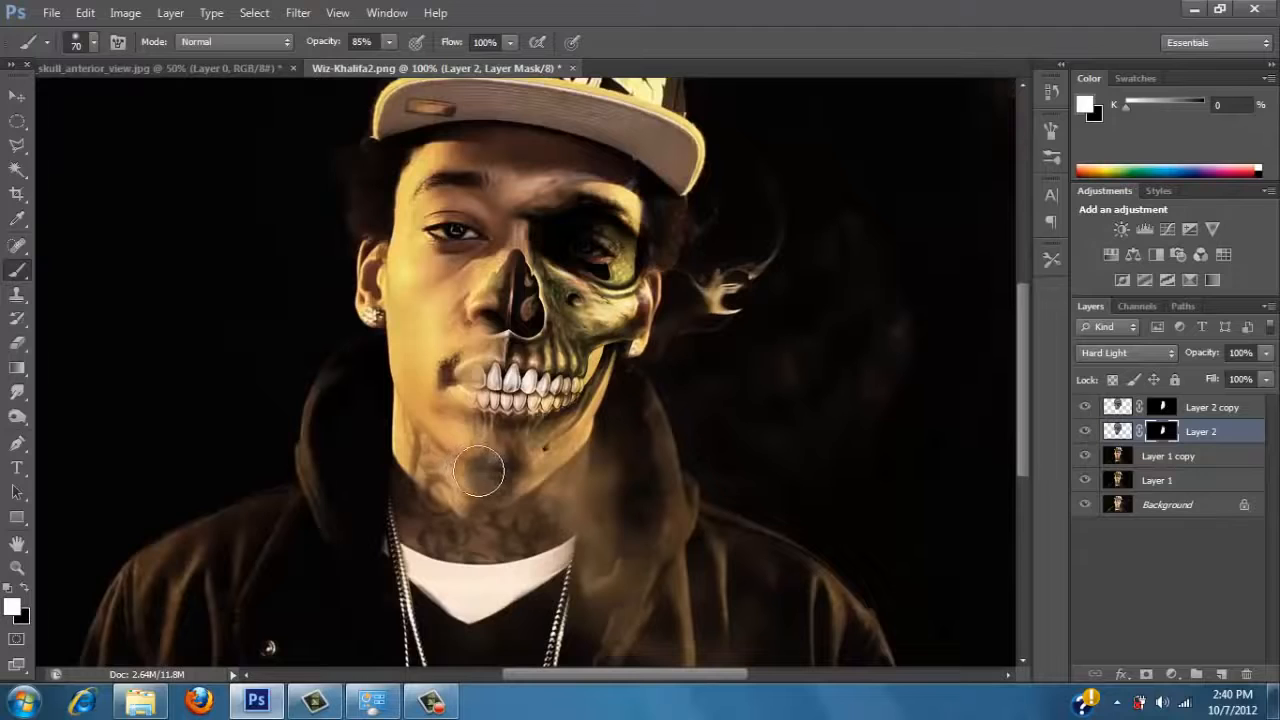
Paint black on the Layer 2 copy's mask over the forehead and chin to remove the leftover skull edges.
left_click(27, 592)
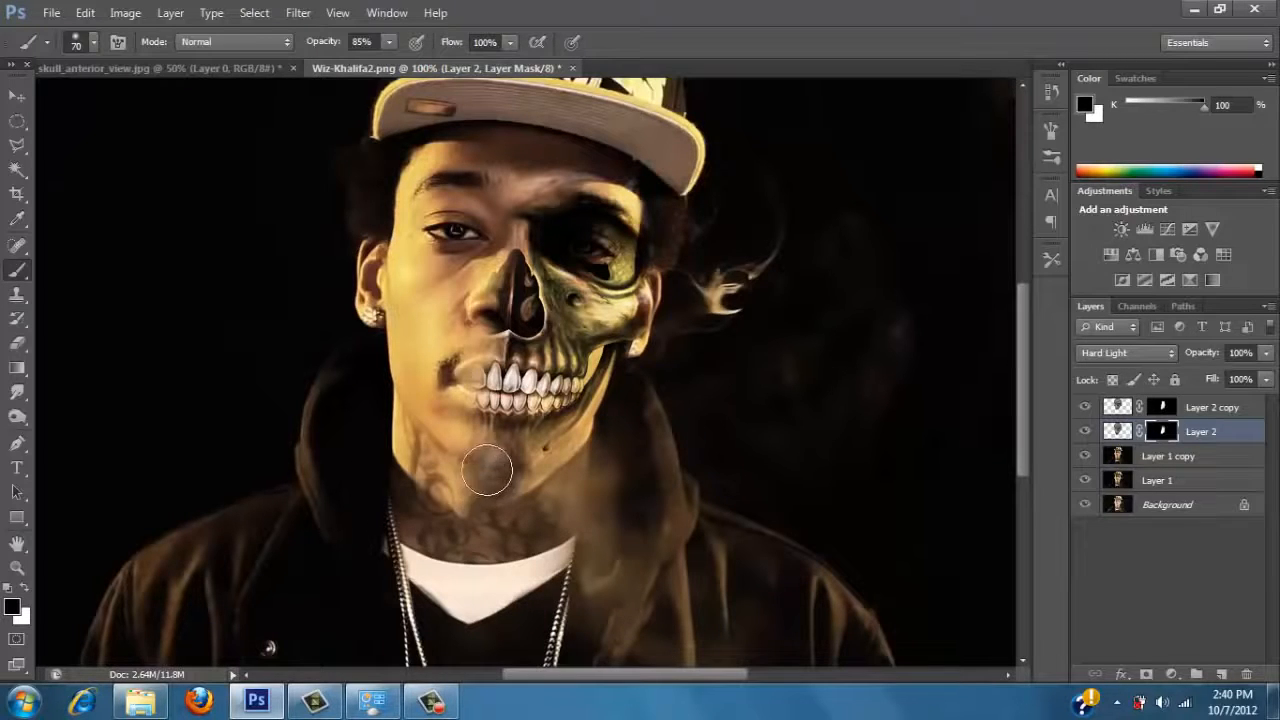
left_click(1162, 408)
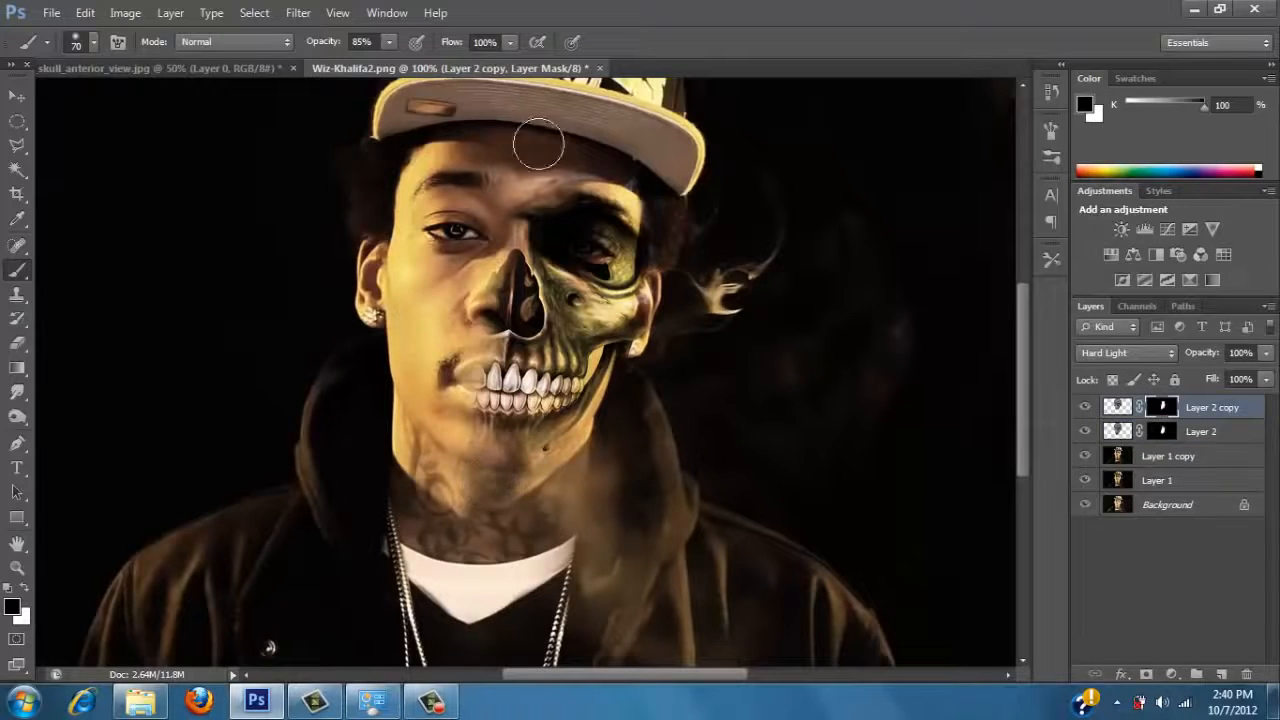
mouse_move(538, 146)
left_mouse_down()
mouse_move(582, 133)
mouse_move(558, 155)
mouse_move(608, 150)
mouse_move(668, 172)
mouse_move(655, 167)
mouse_move(678, 217)
mouse_move(674, 250)
mouse_move(667, 197)
mouse_move(608, 154)
mouse_move(555, 153)
mouse_move(673, 167)
mouse_move(673, 245)
left_mouse_up()
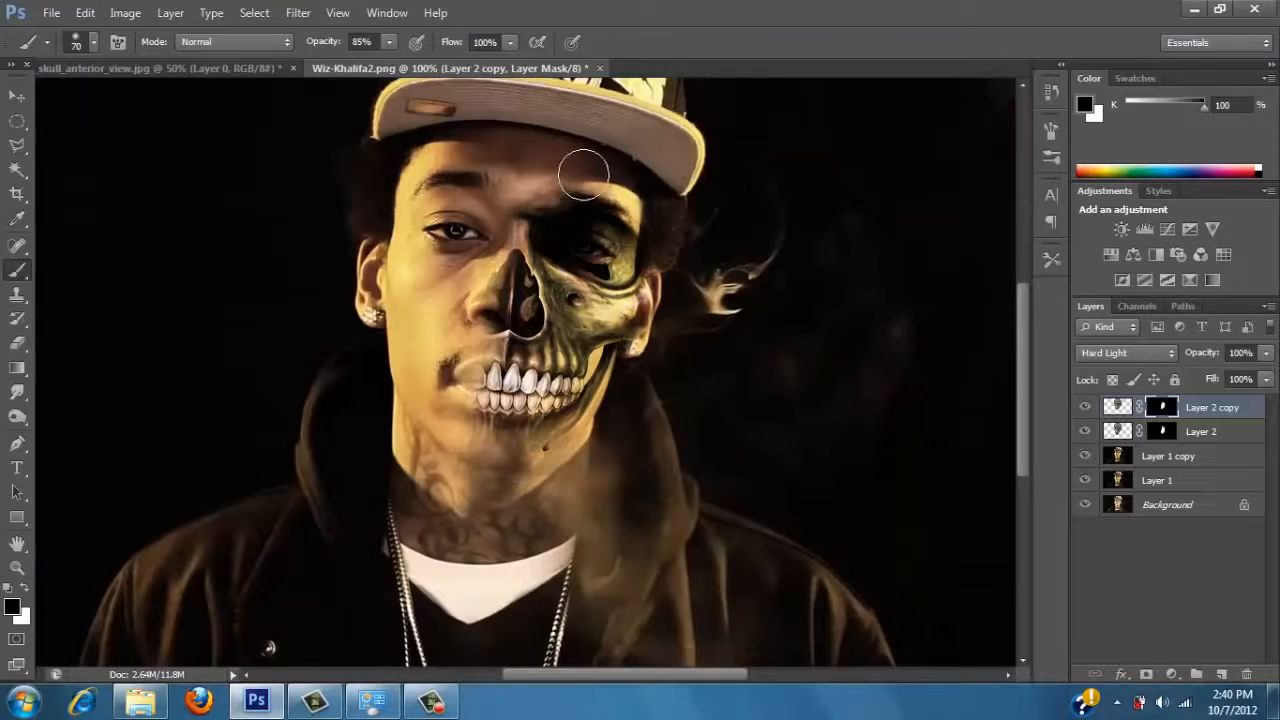
Return to the Brush with white as the foreground colour and paint the Layer 2 copy's mask over the eye socket and cheek.
key("z")
key("x")
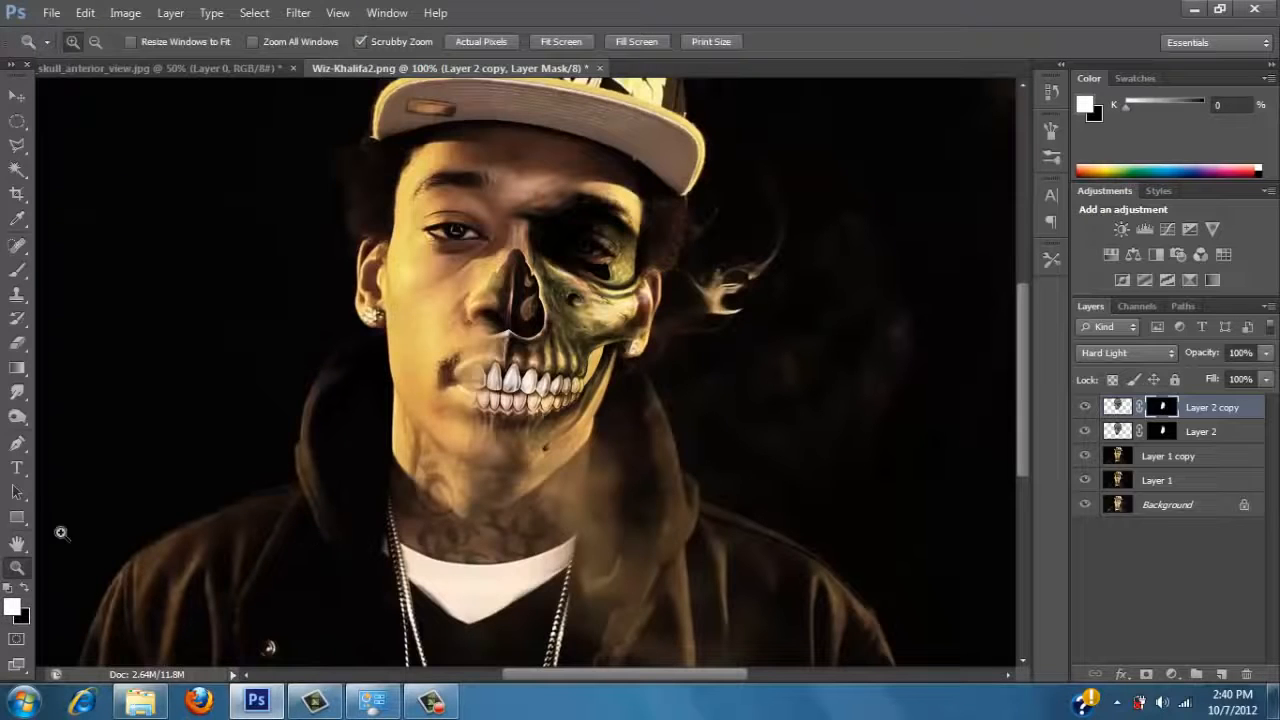
left_click(18, 97)
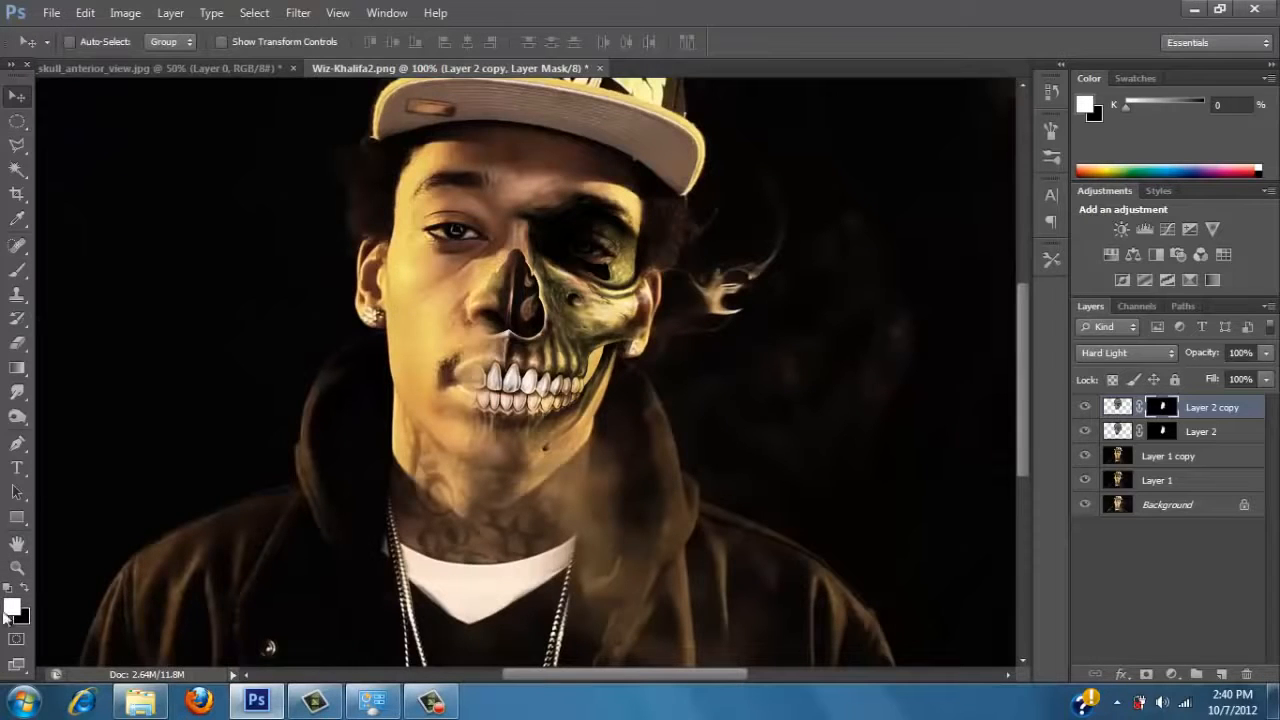
left_click(17, 270)
key("x")
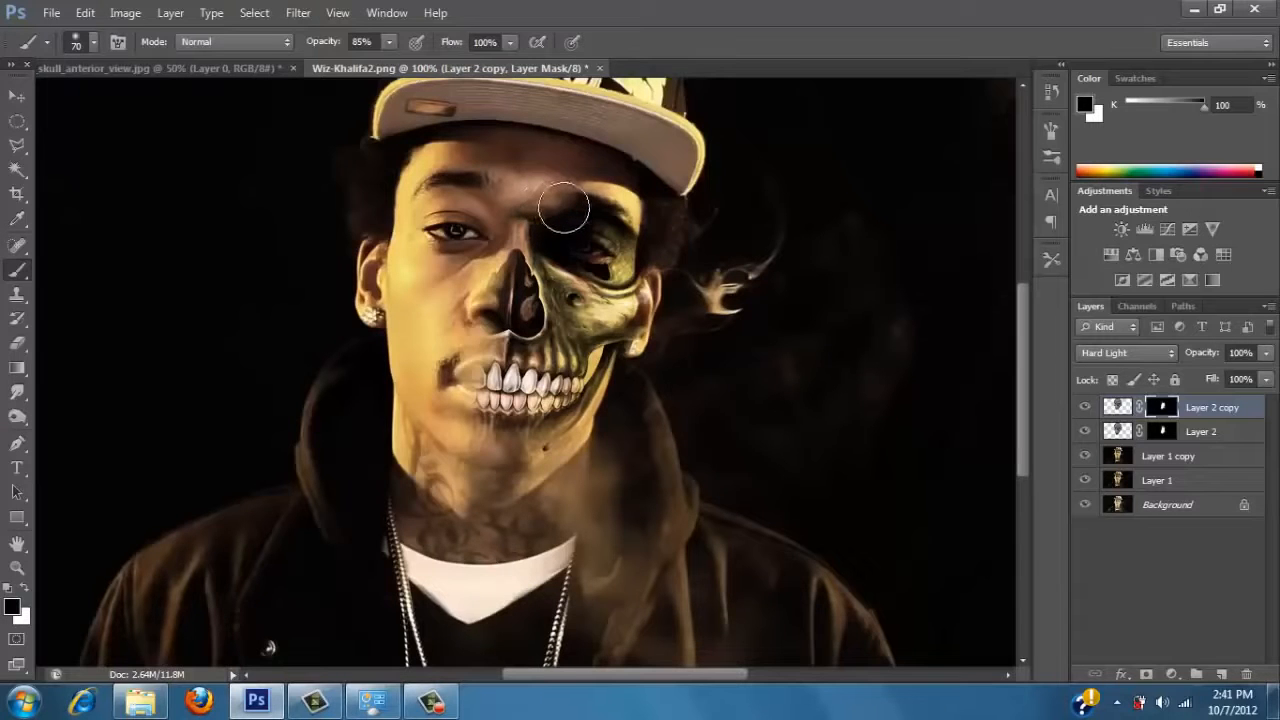
key("x")
mouse_move(563, 210)
left_mouse_down()
mouse_move(613, 212)
mouse_move(541, 214)
mouse_move(522, 437)
mouse_move(536, 414)
mouse_move(517, 435)
mouse_move(561, 385)
mouse_move(577, 333)
left_mouse_up()
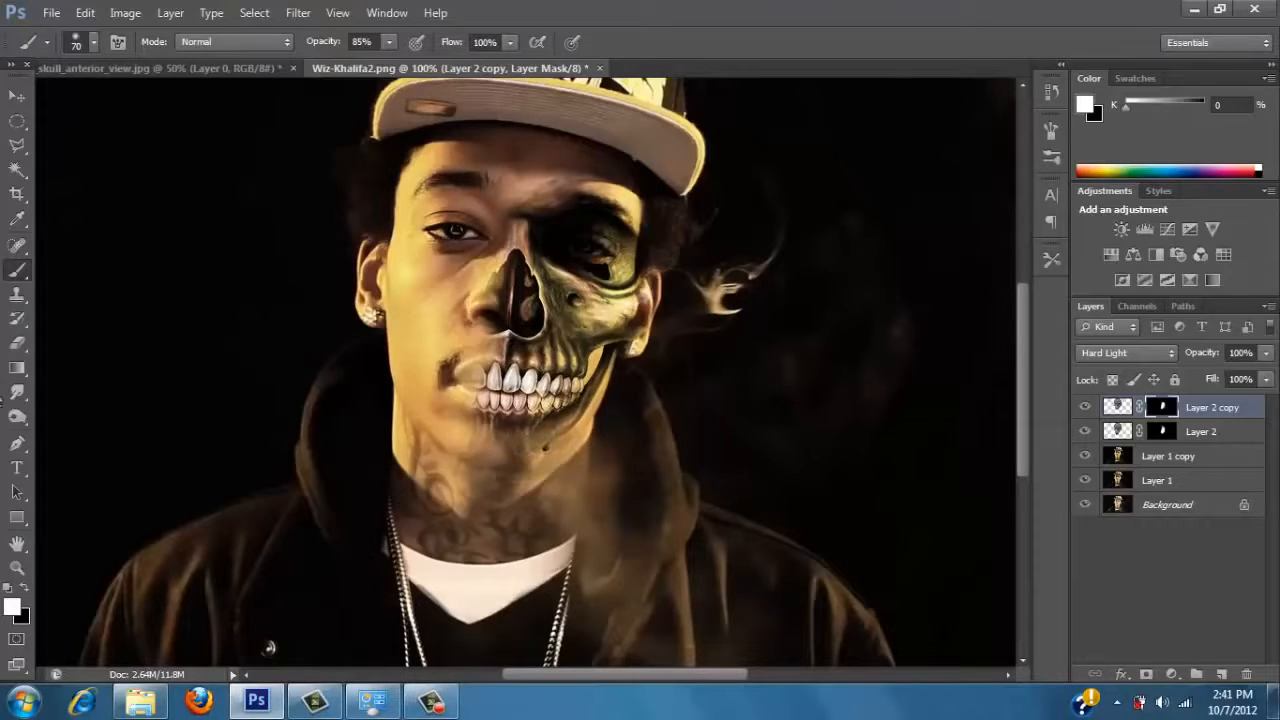
Examine the skull blend around the teeth and jaw up close, and then the portrait as a whole.
key("z")
left_click(24, 590)
left_click(327, 381)
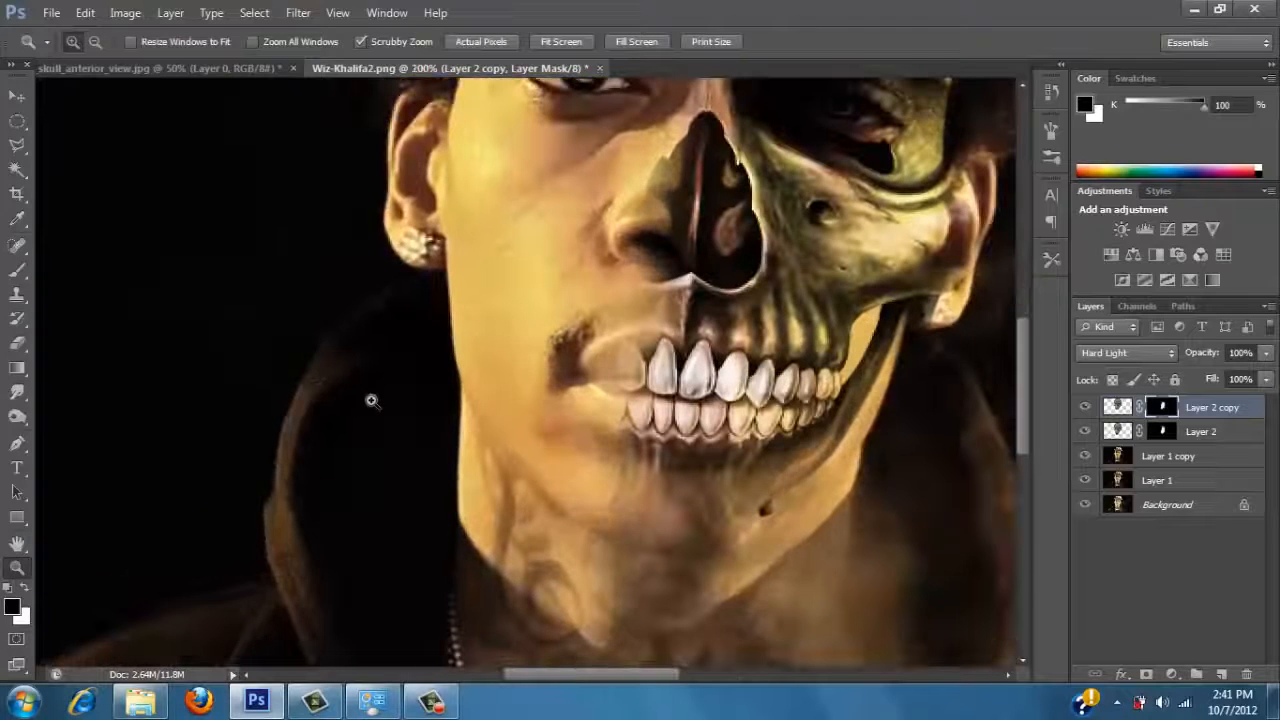
left_click(404, 402, "alt")
left_click(414, 400, "alt")
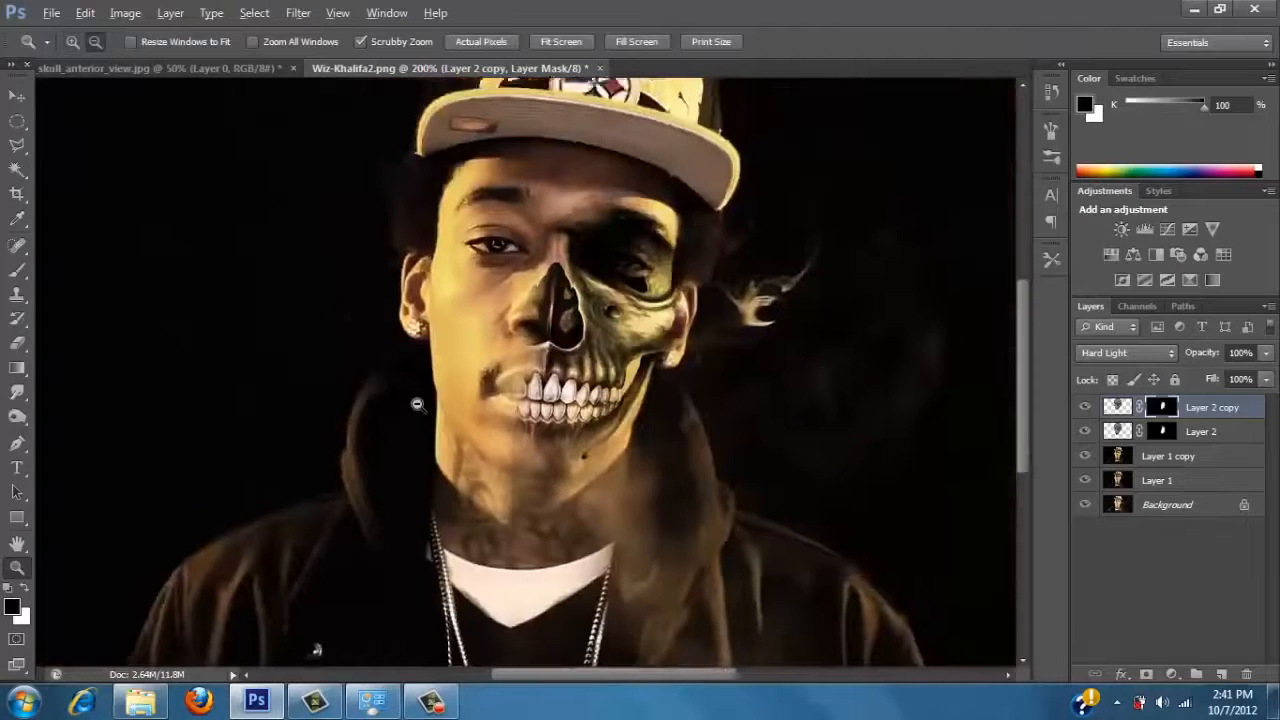
left_click(414, 400, "alt")
left_click(405, 367)
left_click(405, 367)
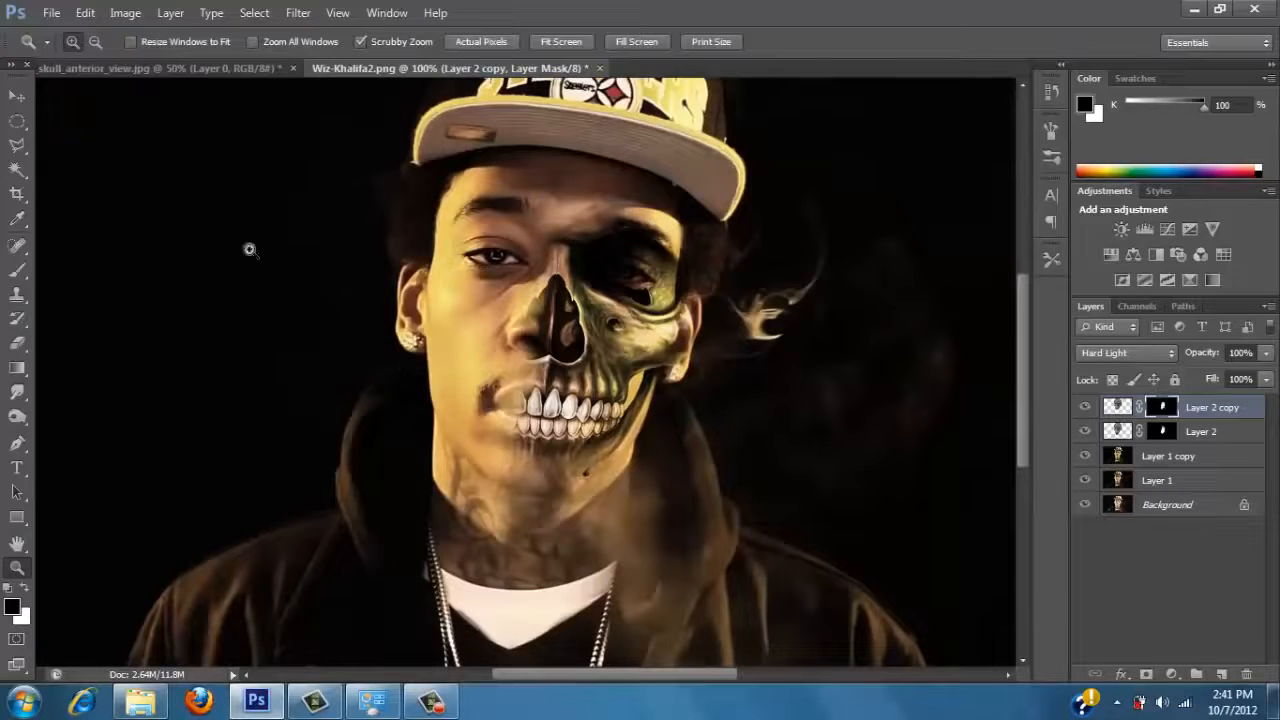
Compare the portrait with and without Layer 1 copy, and delete that layer.
left_click(1196, 466)
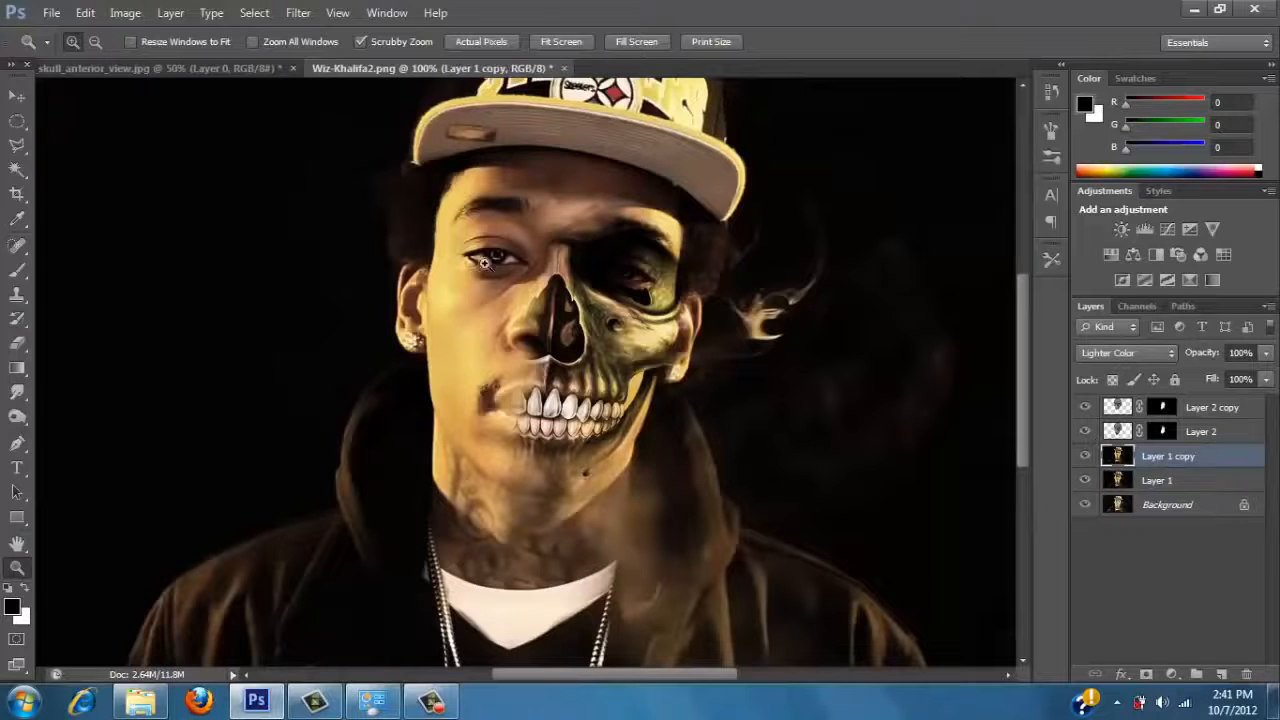
left_click_drag(482, 250, 539, 282)
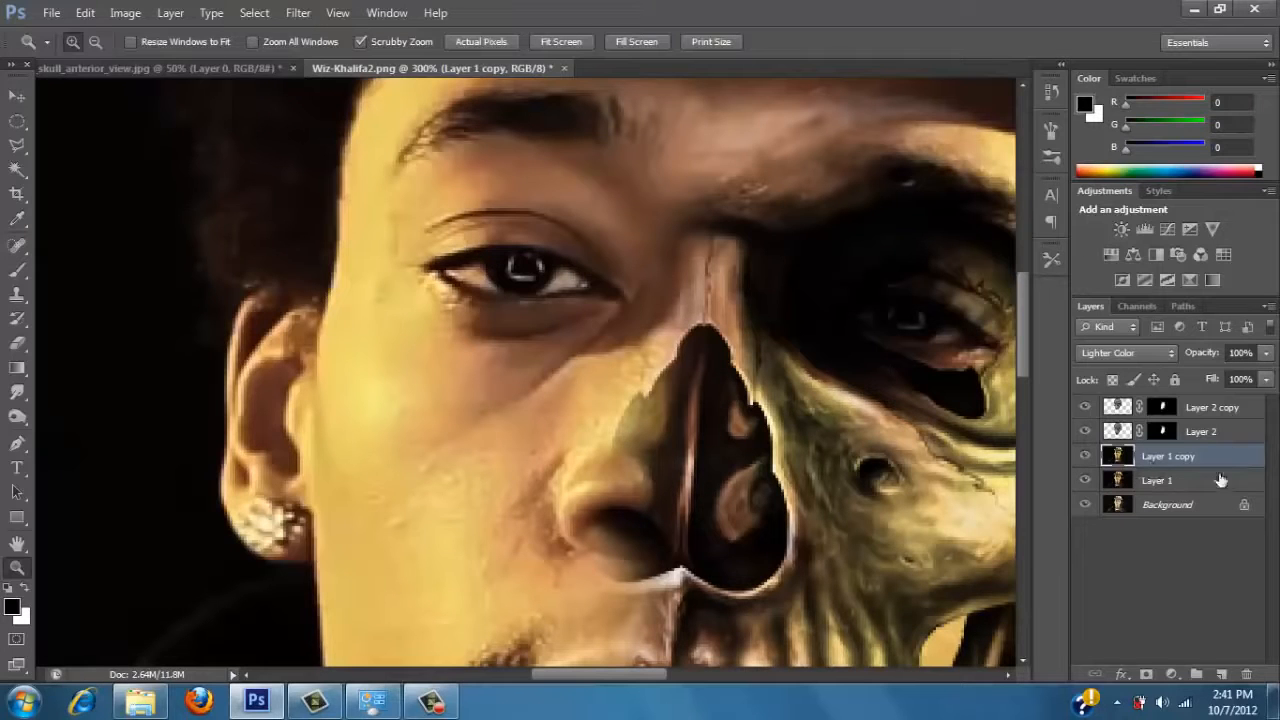
left_click(1086, 456)
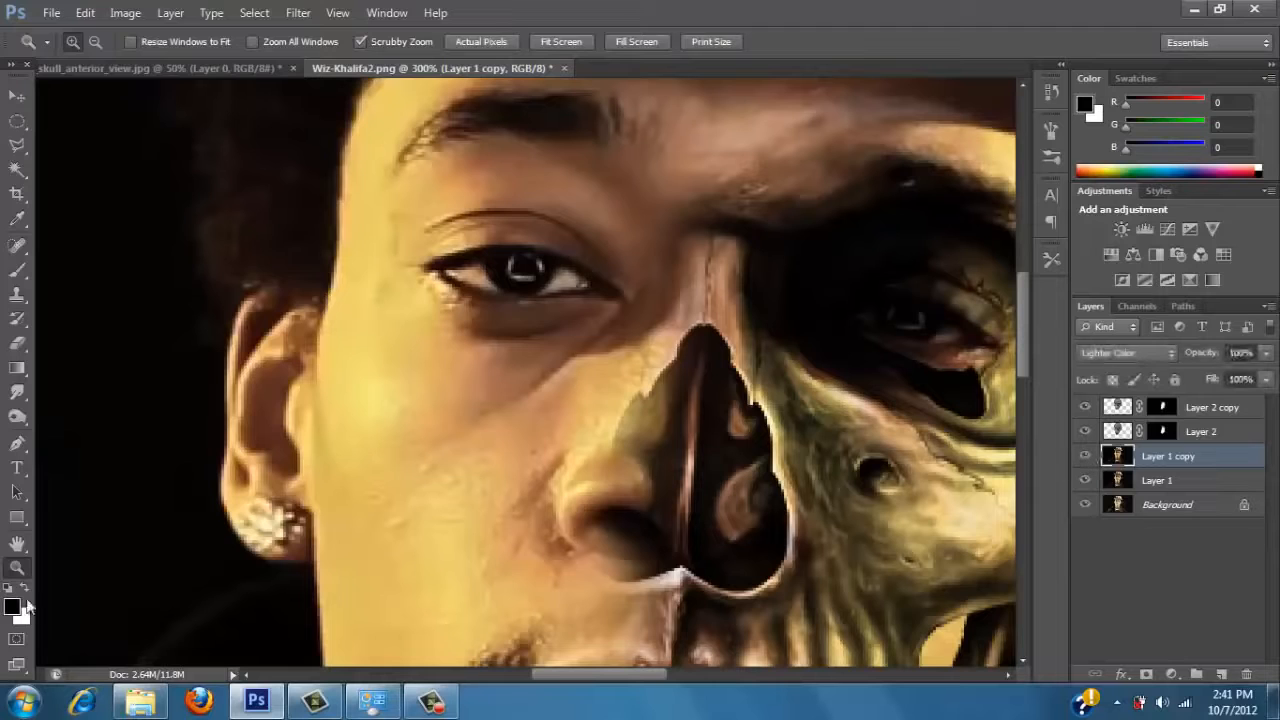
left_click(241, 553, "alt")
left_click(241, 553, "alt")
left_click(241, 553, "alt")
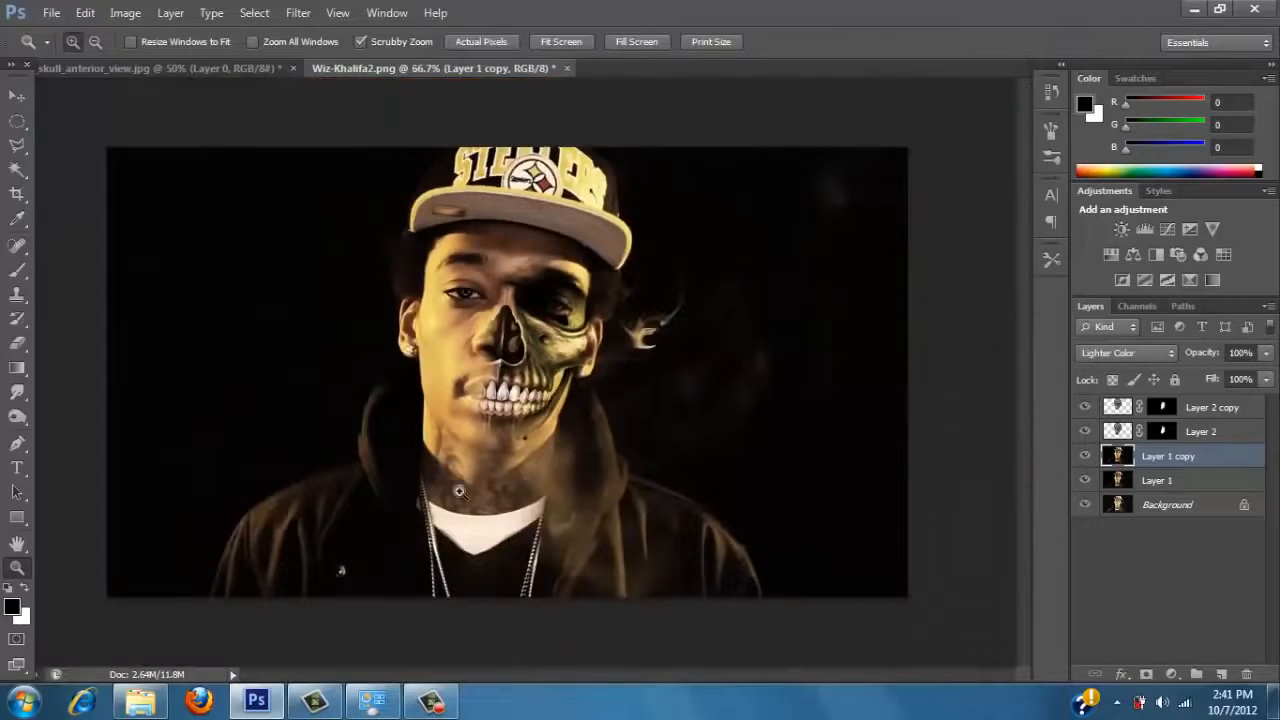
left_click(1086, 456)
left_click(1086, 456)
left_click_drag(1213, 464, 1246, 674)
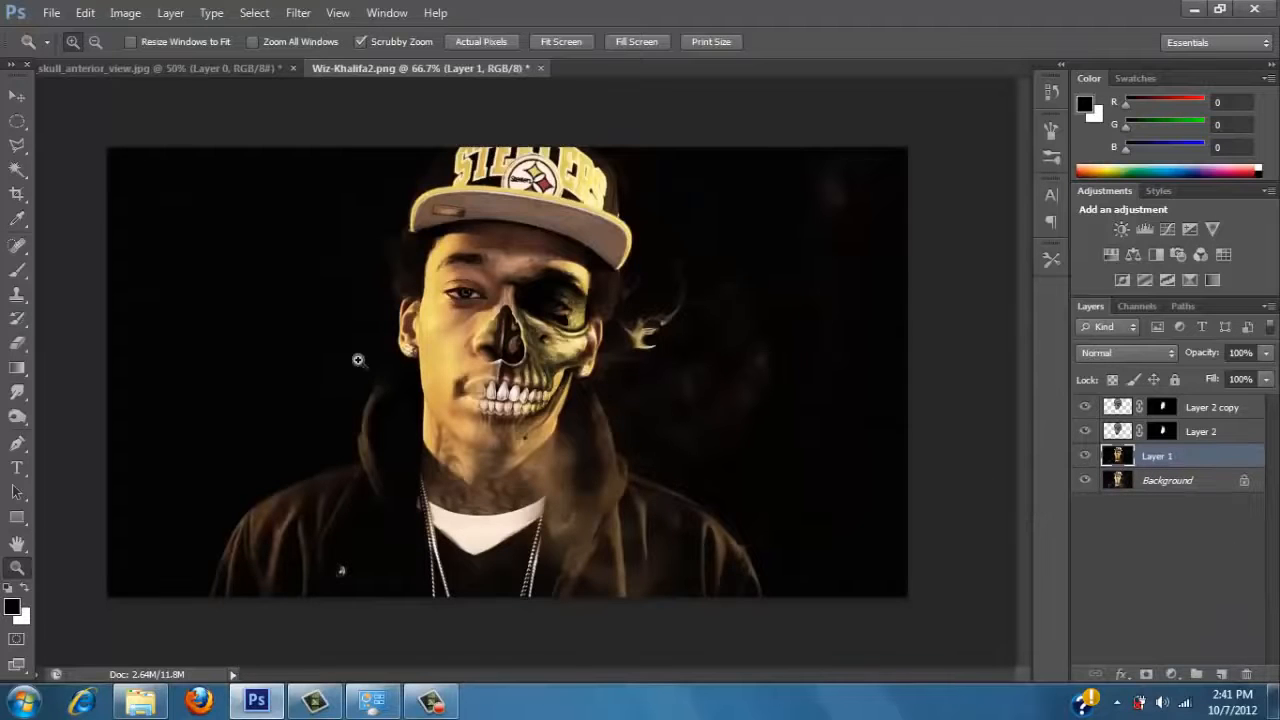
Reapply the last Liquify filter to Layer 1 and open the Liquify settings for it.
left_click_drag(379, 339, 670, 243)
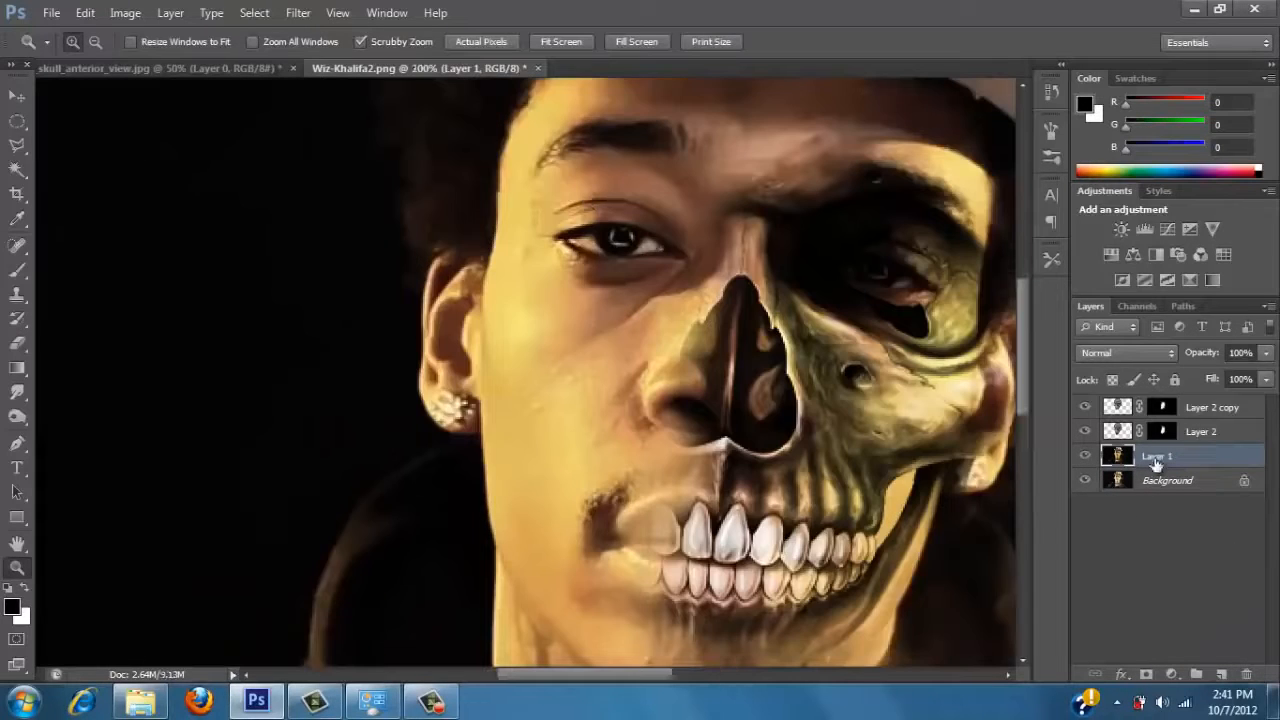
left_click(296, 14)
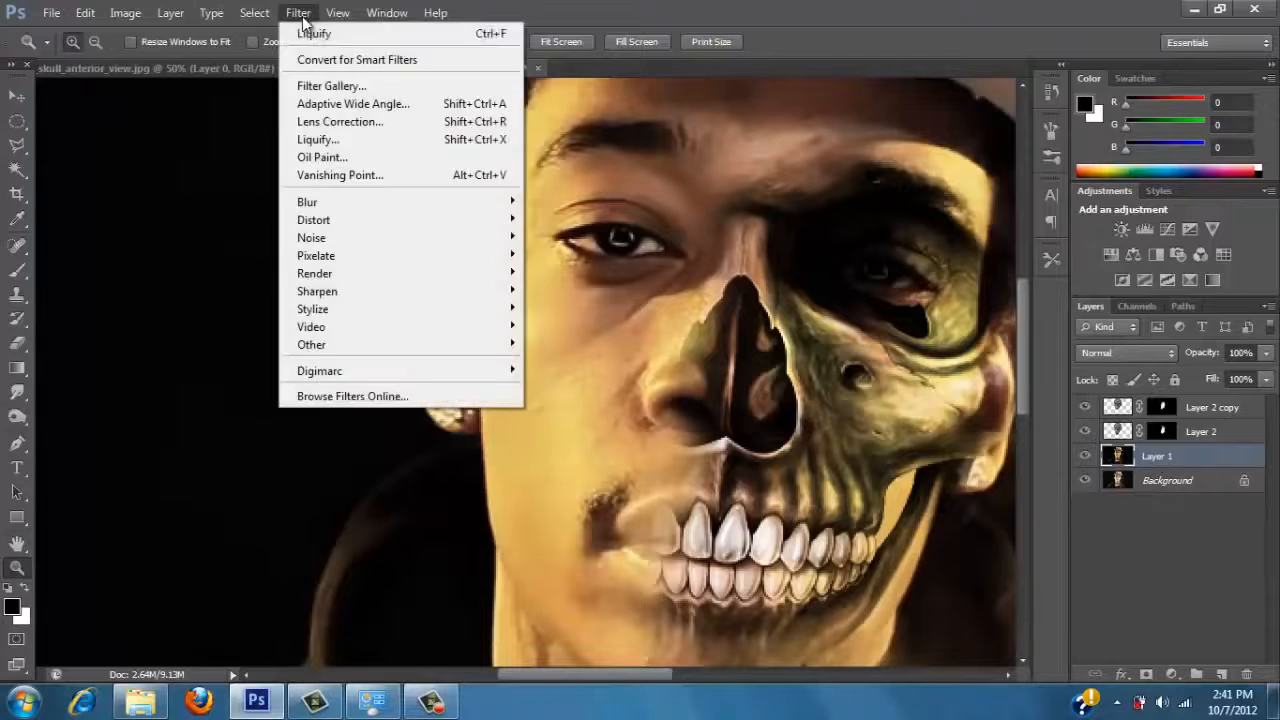
left_click(310, 34)
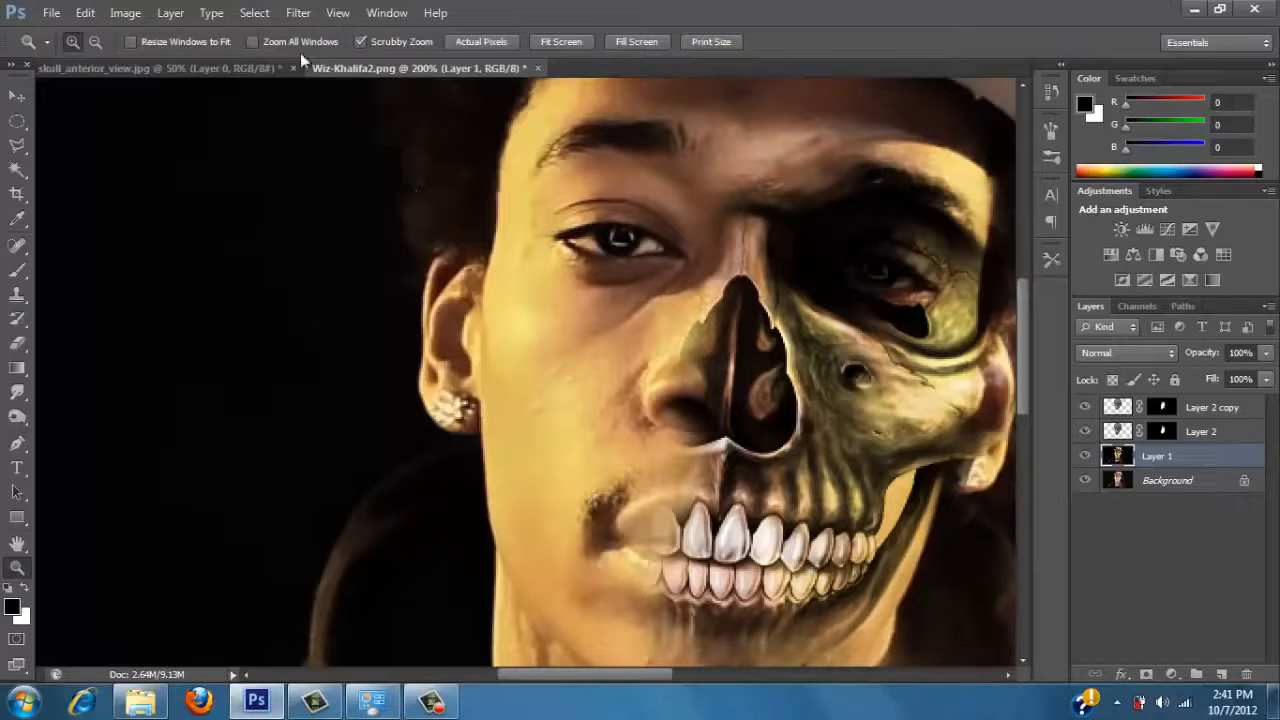
left_click(298, 12)
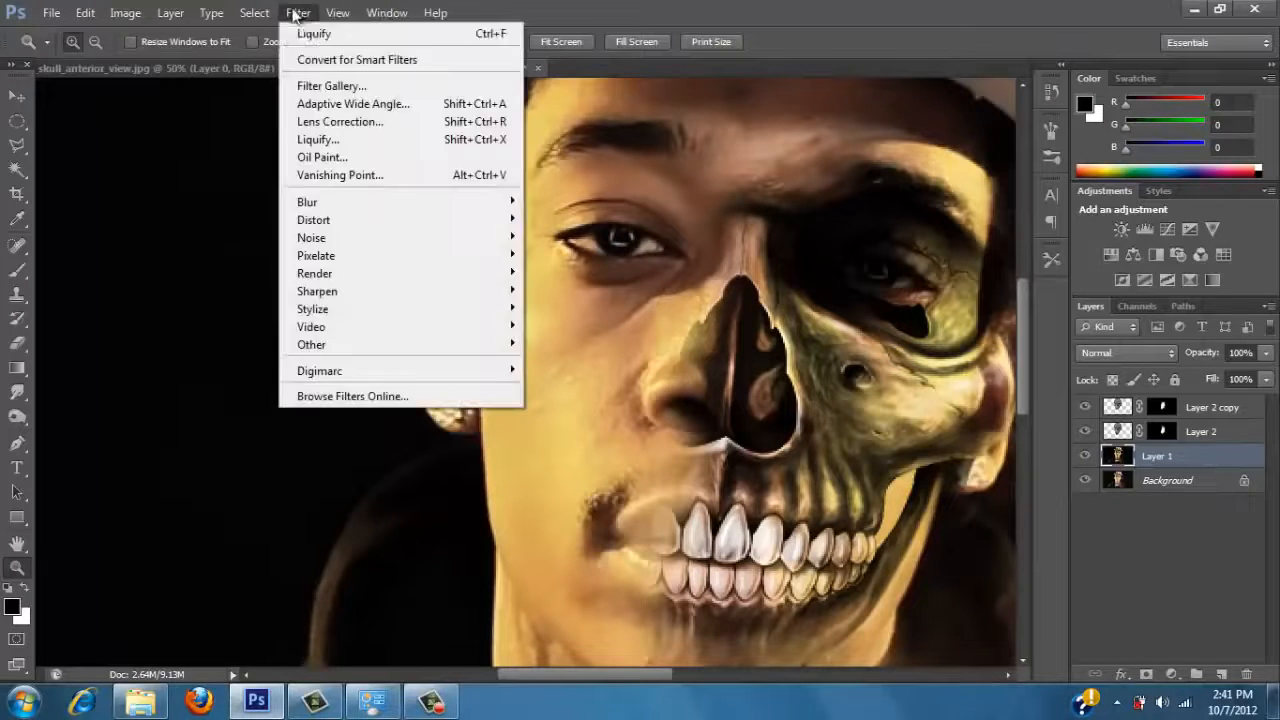
left_click(326, 140)
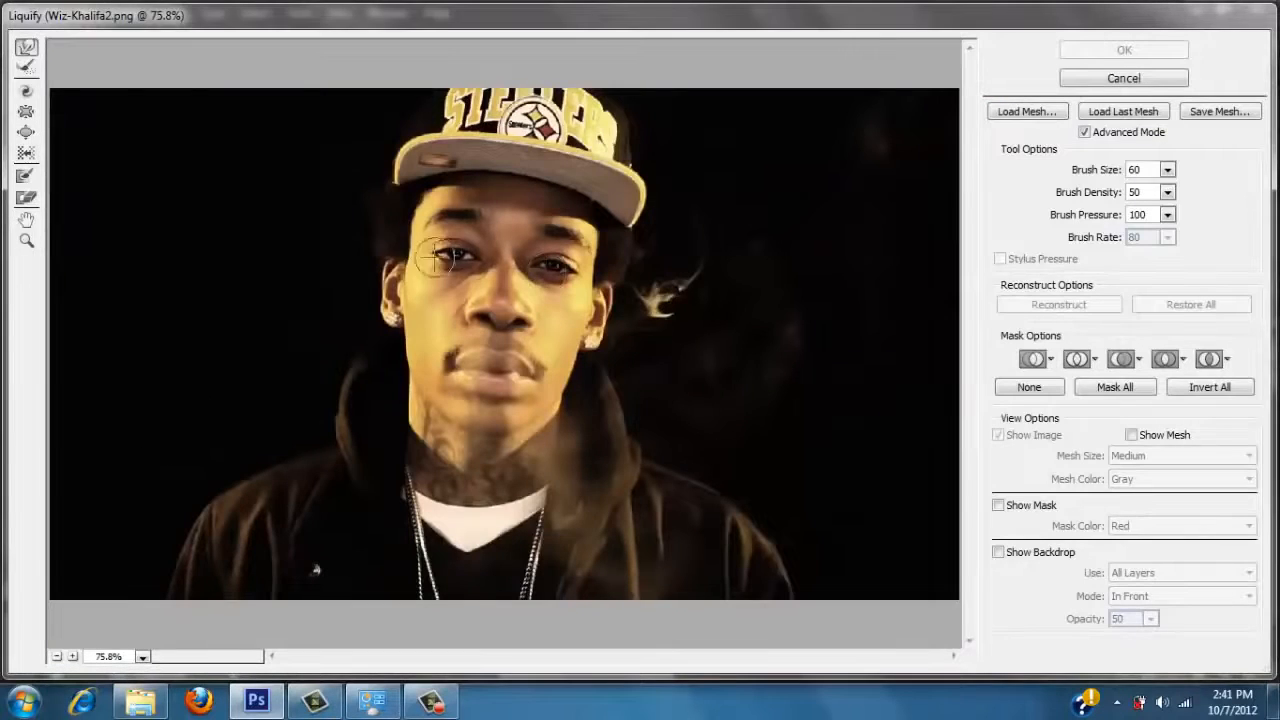
Reshape the human eye by pushing its iris and eyelid edges outward with Forward Warp, and apply the Liquify filter.
left_click(26, 240)
left_click(460, 244)
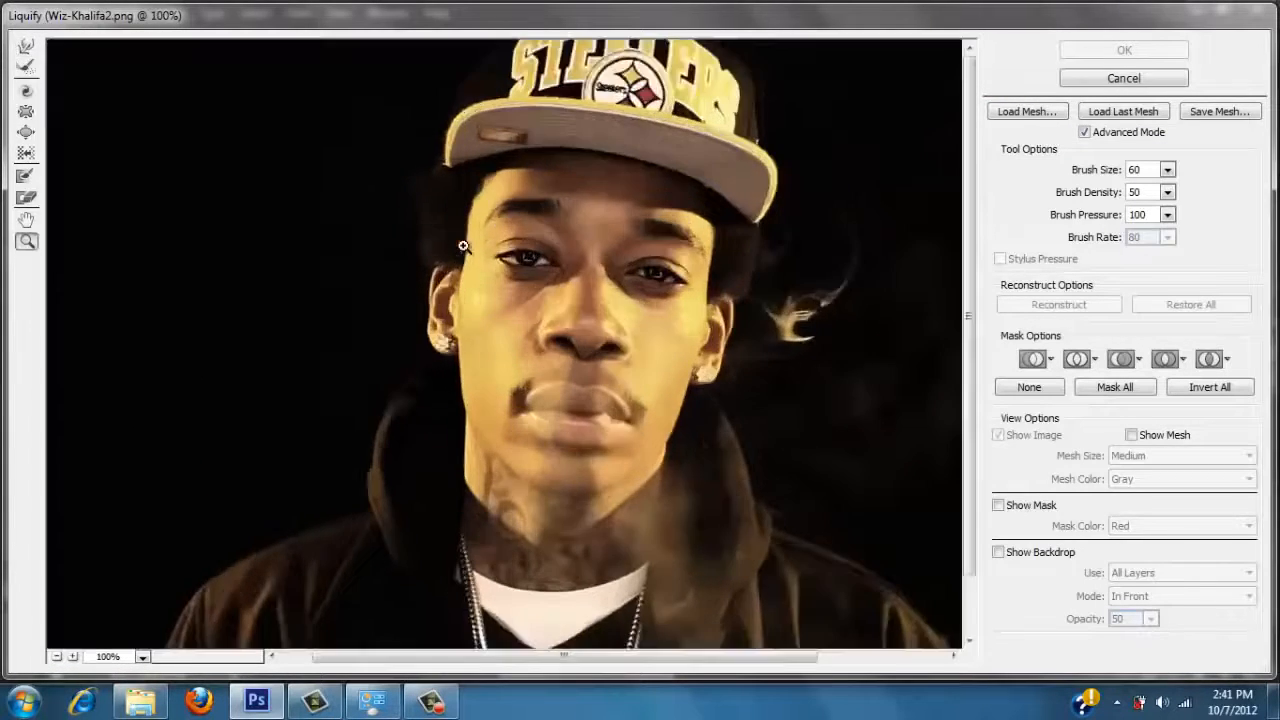
left_click(566, 268)
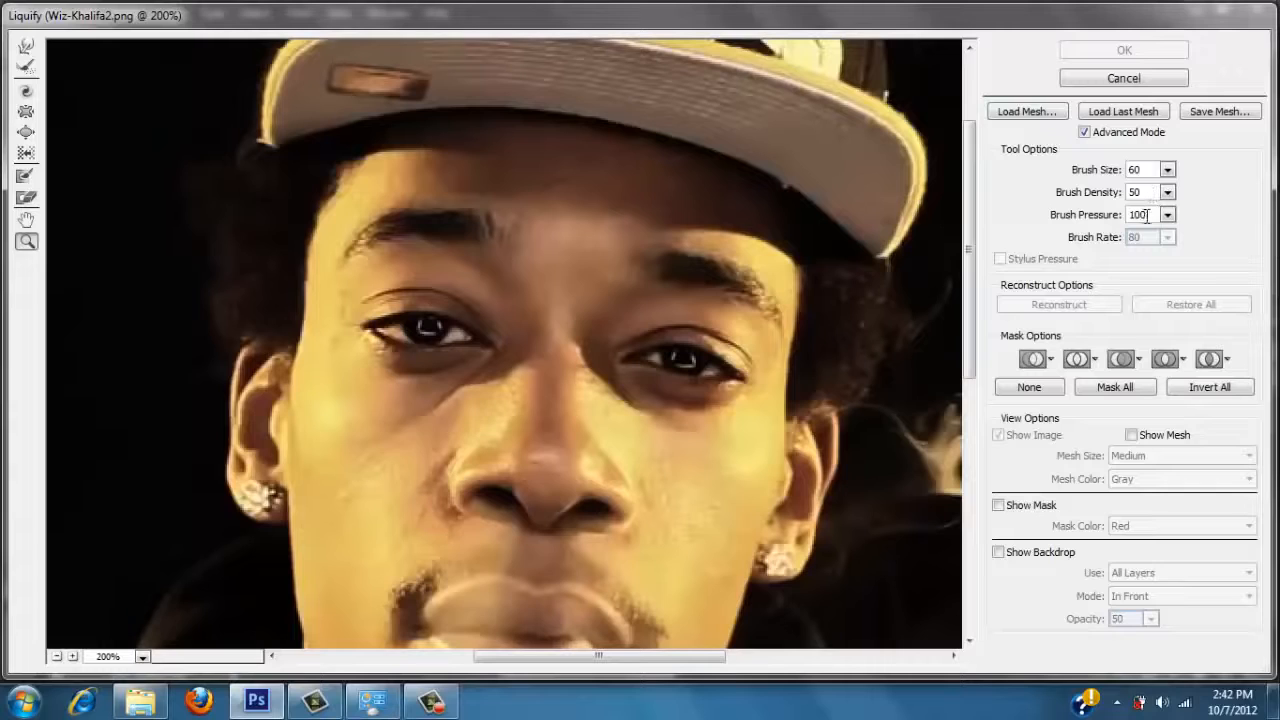
left_click(29, 50)
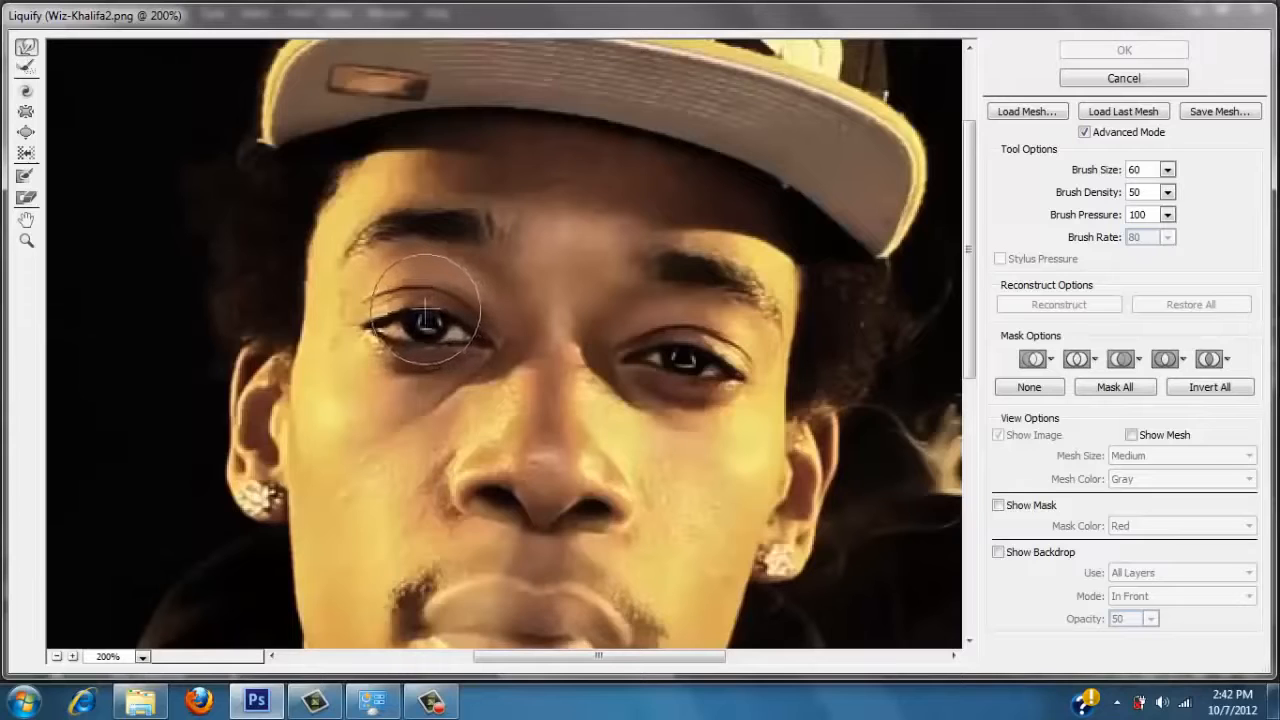
left_click_drag(422, 320, 400, 318)
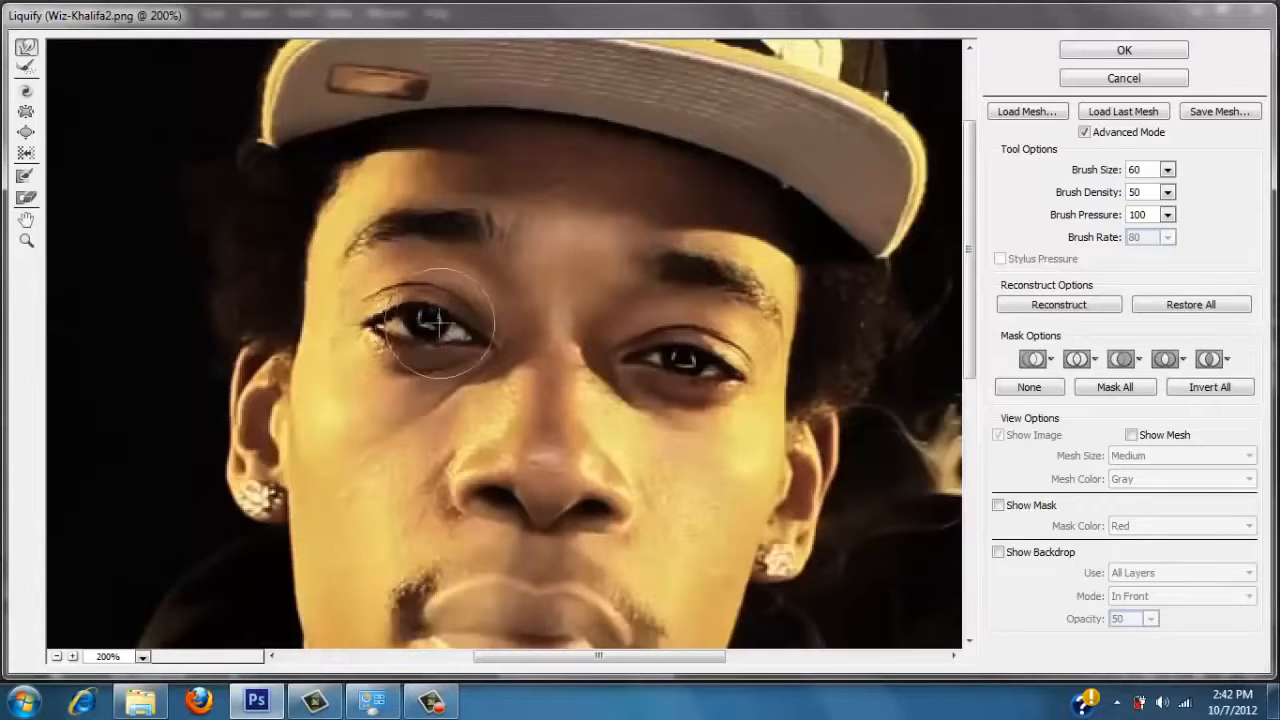
mouse_move(446, 325)
left_mouse_down()
mouse_move(450, 315)
mouse_move(407, 347)
mouse_move(449, 350)
left_mouse_up()
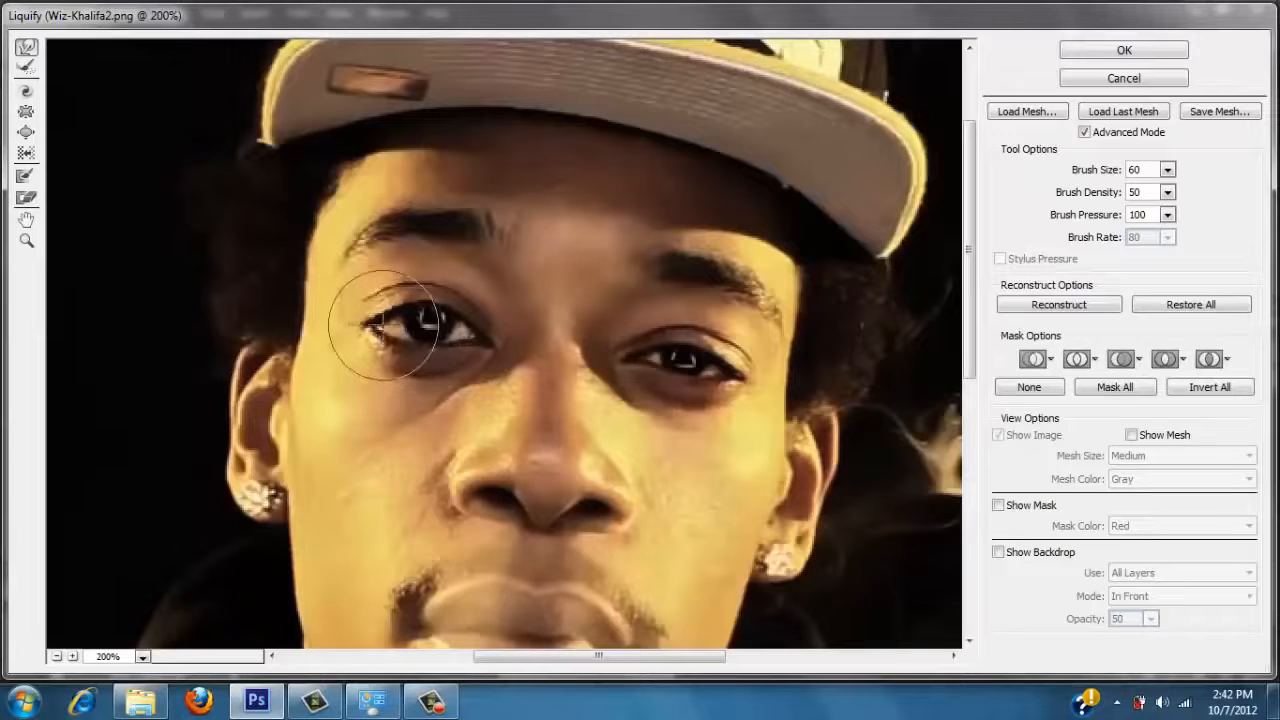
left_click_drag(384, 325, 377, 326)
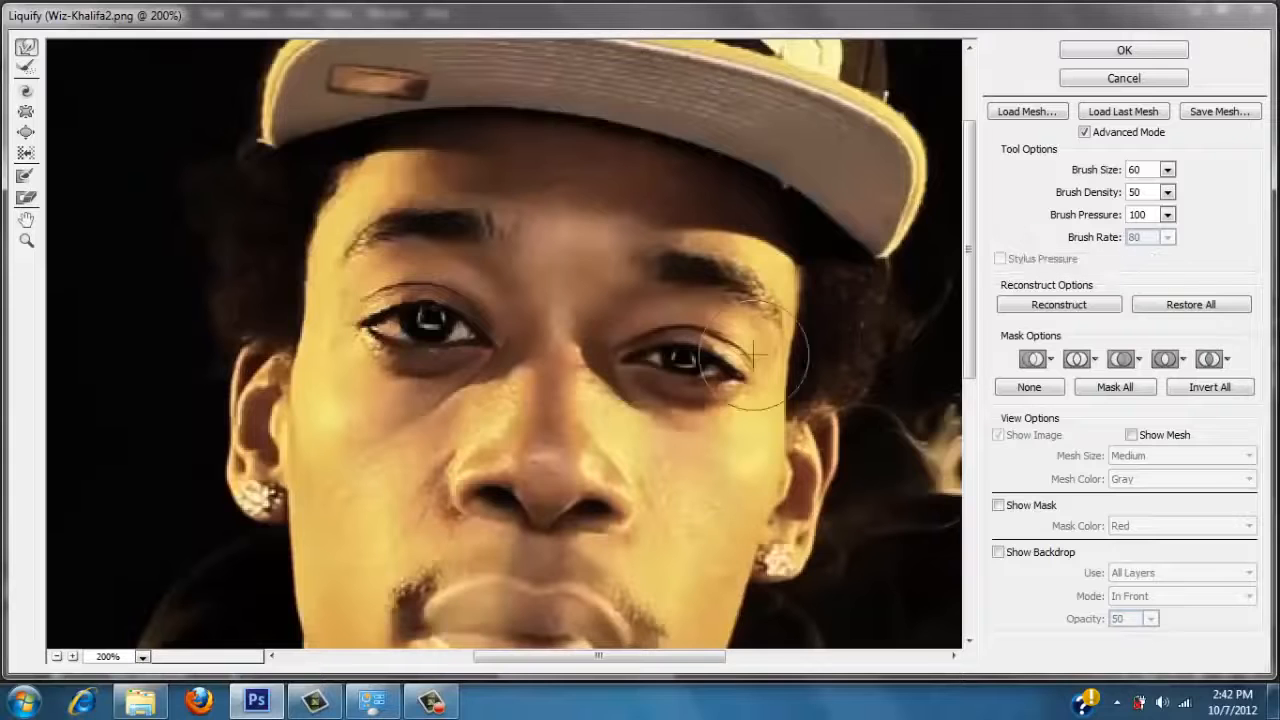
left_click(1088, 50)
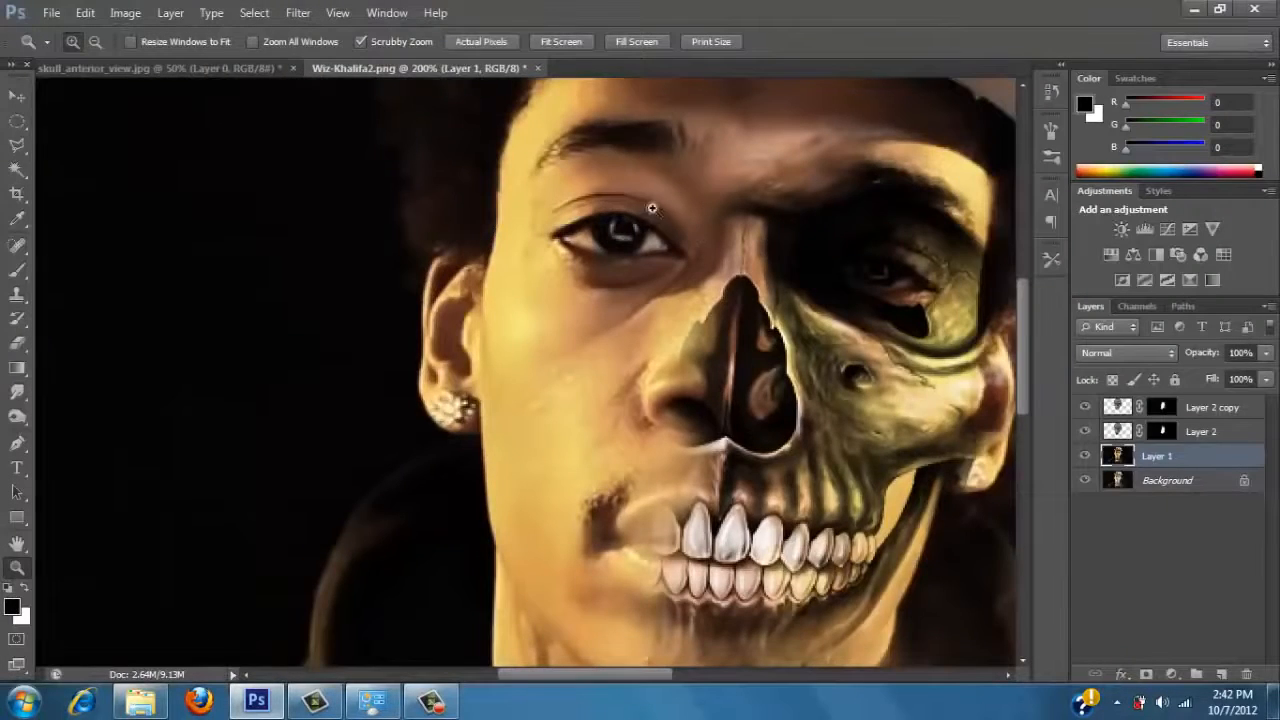
Paint the whites of the human eye solid black on Layer 1 with a 9 px Brush at 85% opacity.
left_click(652, 208)
left_click(17, 270)
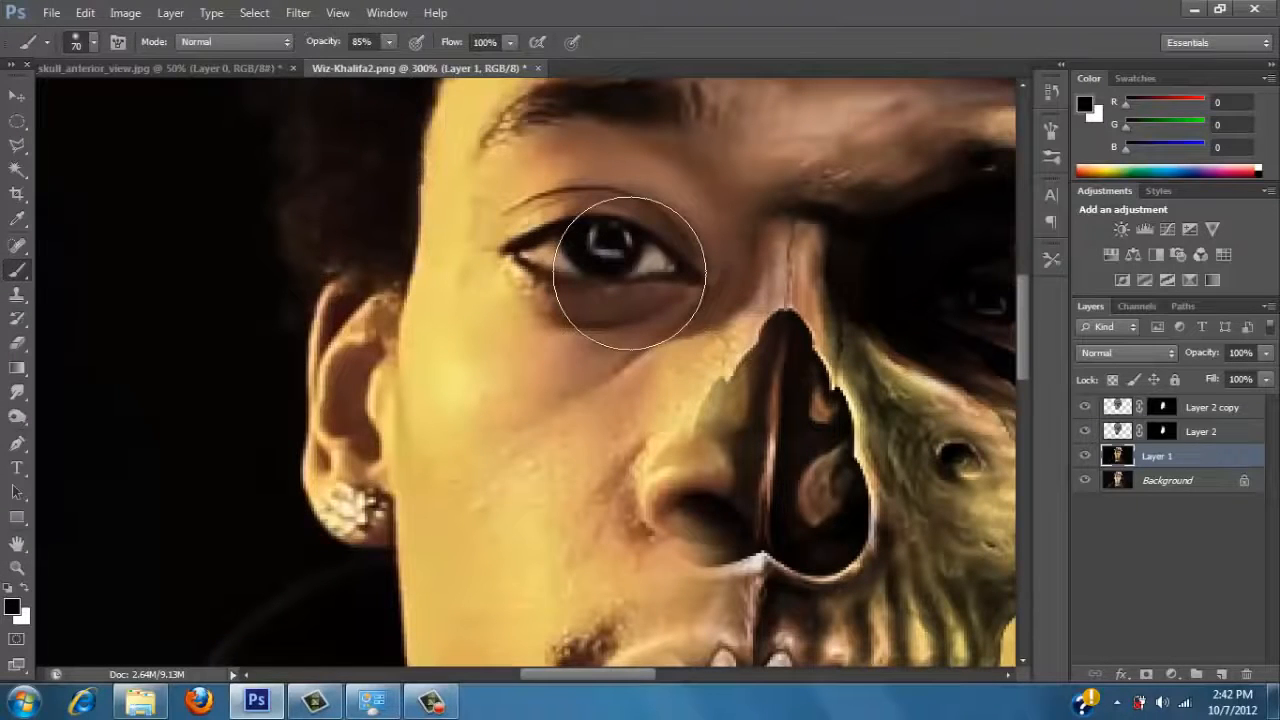
key("bracketleft")
key("bracketleft")
key("bracketleft")
key("bracketleft")
key("bracketleft")
key("bracketleft")
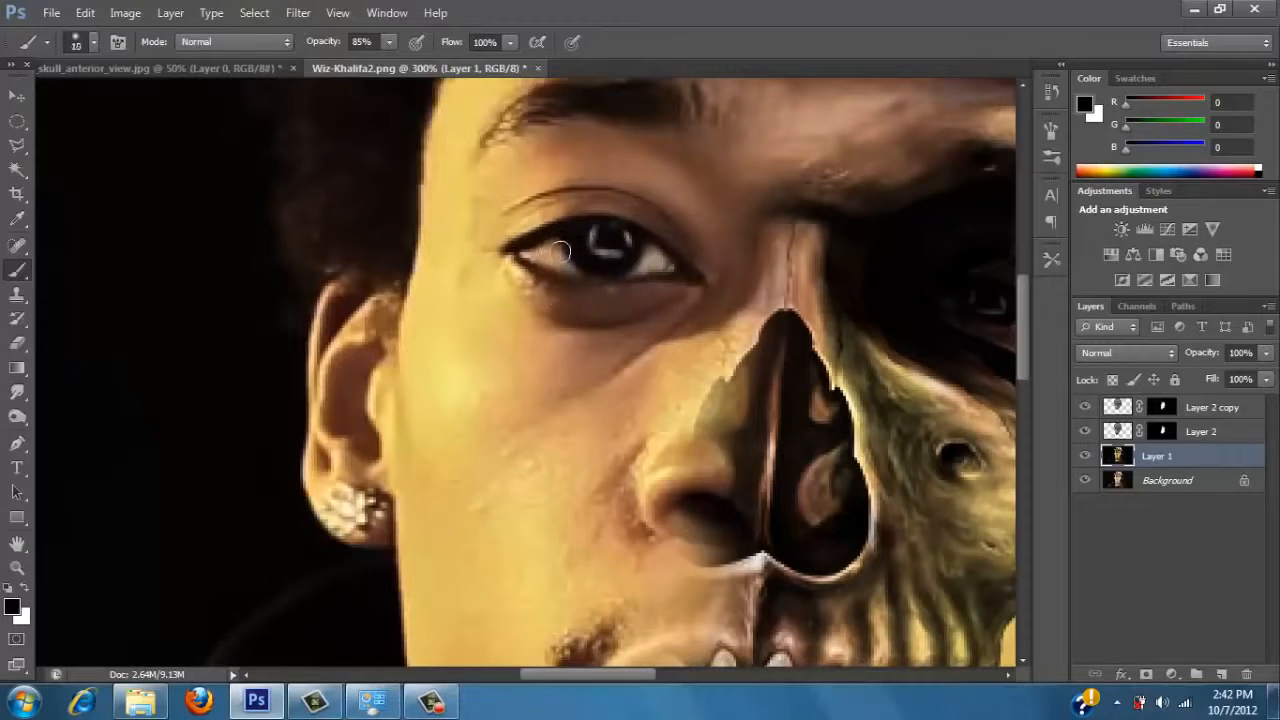
mouse_move(557, 247)
left_mouse_down()
mouse_move(566, 265)
mouse_move(556, 250)
mouse_move(526, 256)
mouse_move(556, 258)
left_mouse_up()
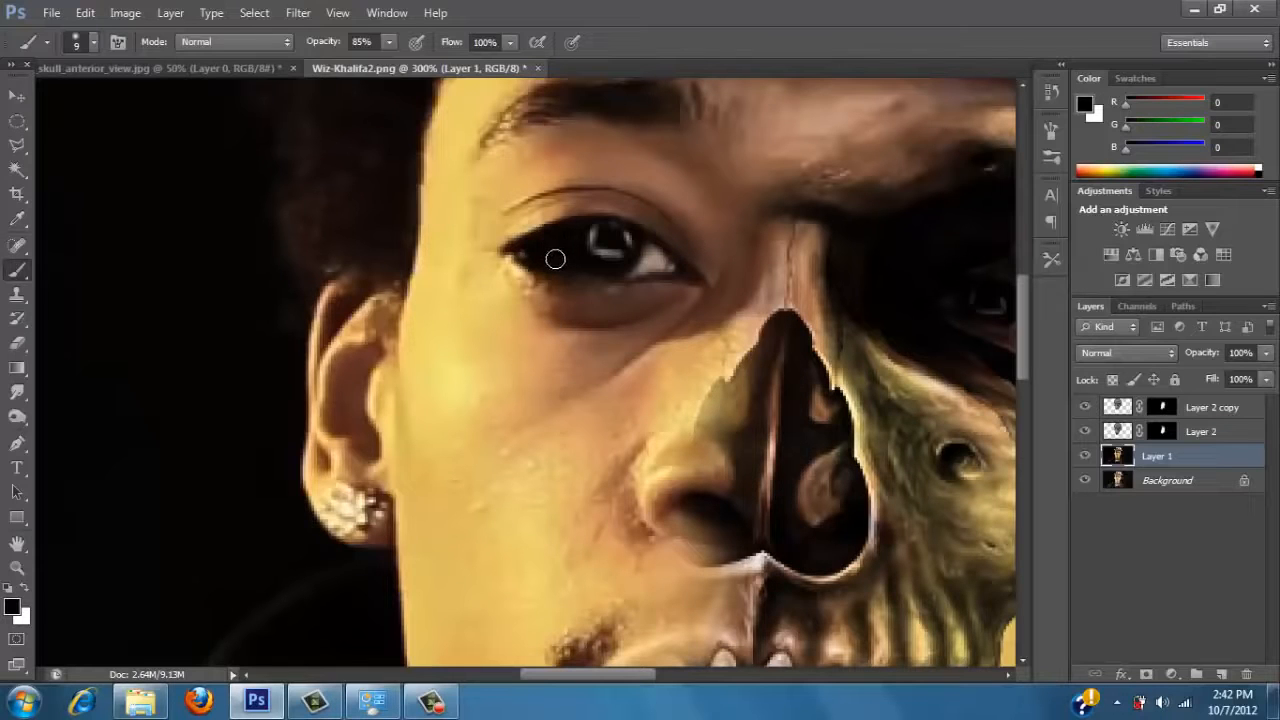
mouse_move(572, 260)
left_mouse_down()
mouse_move(661, 264)
mouse_move(626, 266)
mouse_move(654, 260)
mouse_move(645, 245)
left_mouse_up()
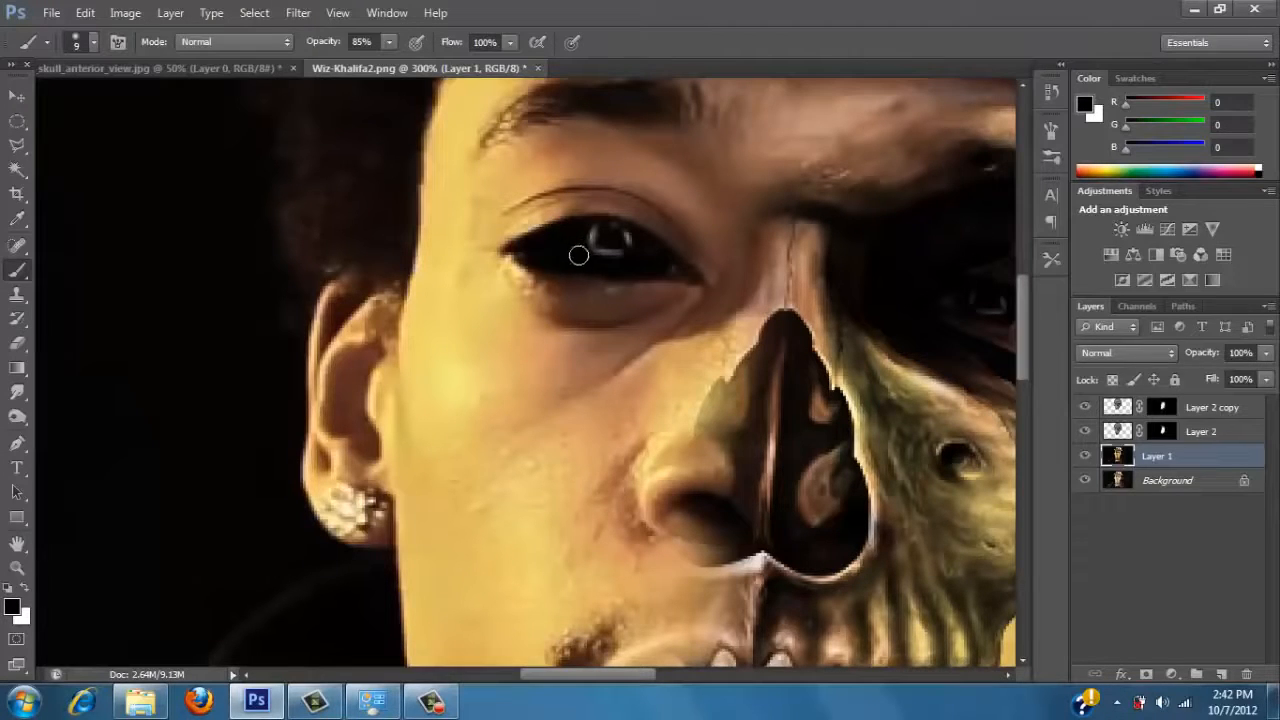
left_click_drag(579, 255, 671, 268)
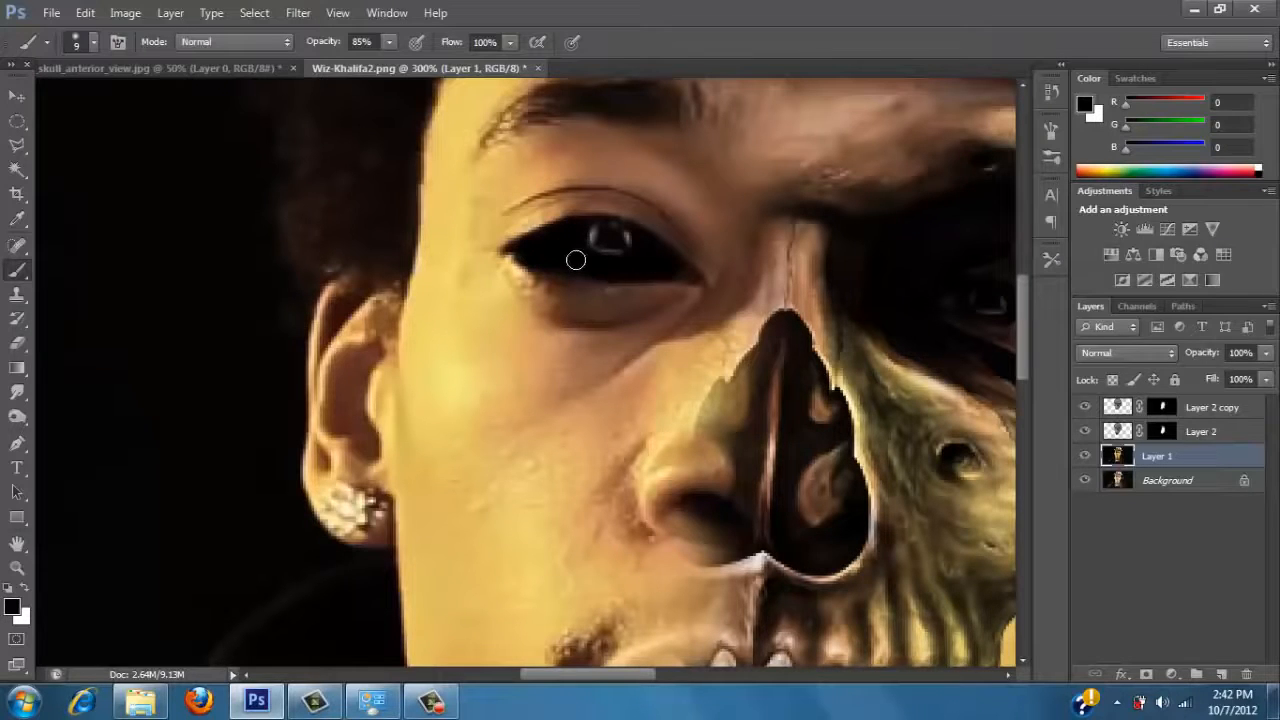
Go over the lower eyelid inside the skull's eye socket on Layer 1 with a 10 px Eraser, and return to the Brush.
left_click(17, 567)
left_click(334, 428, "alt")
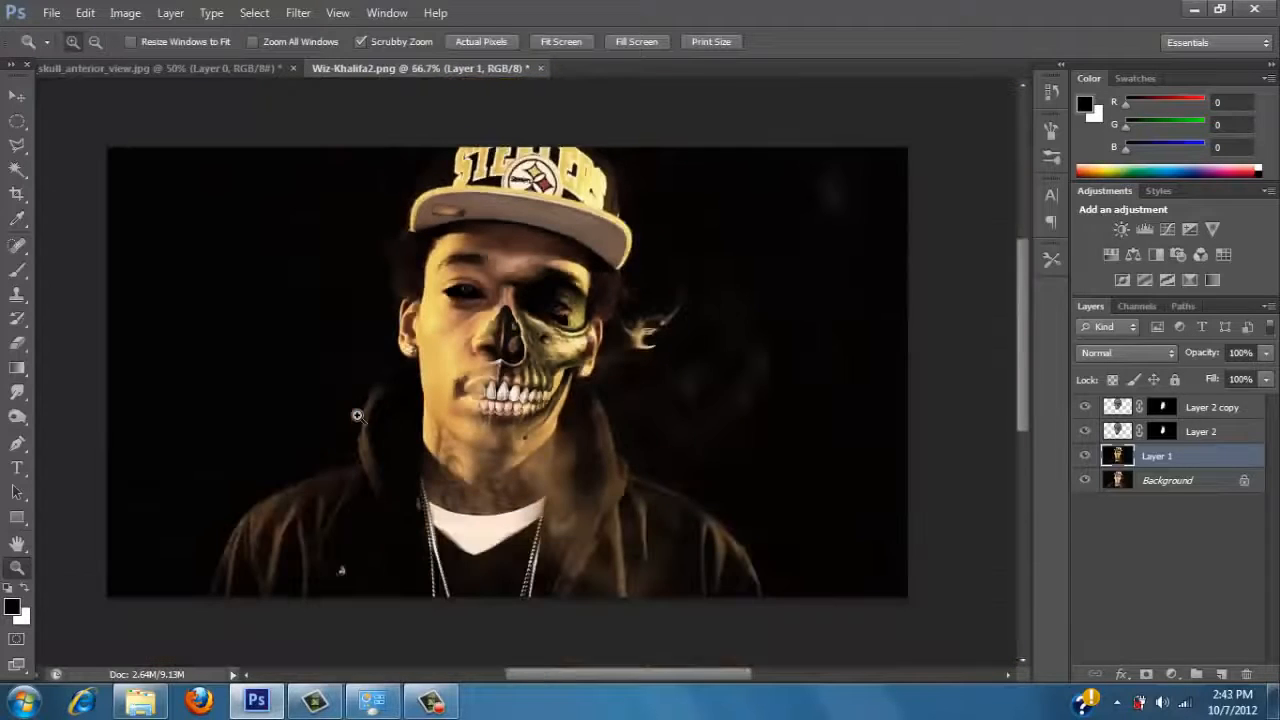
left_click(630, 280)
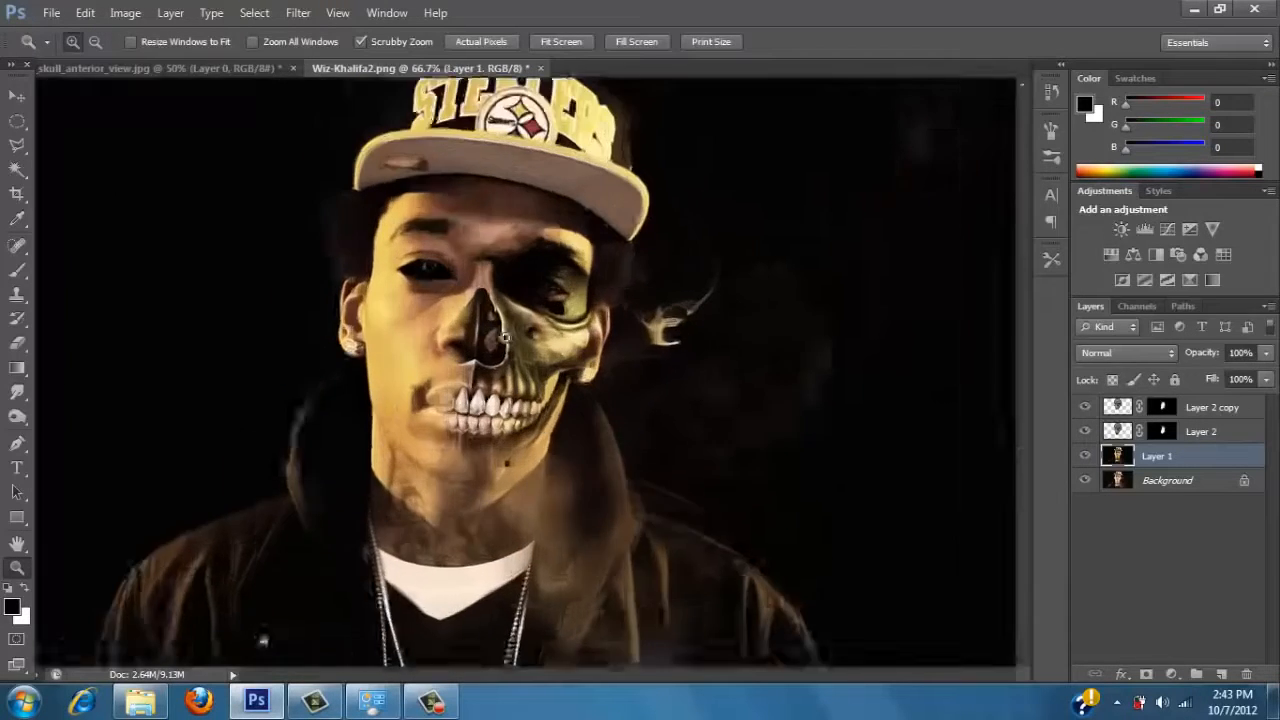
left_click(430, 300)
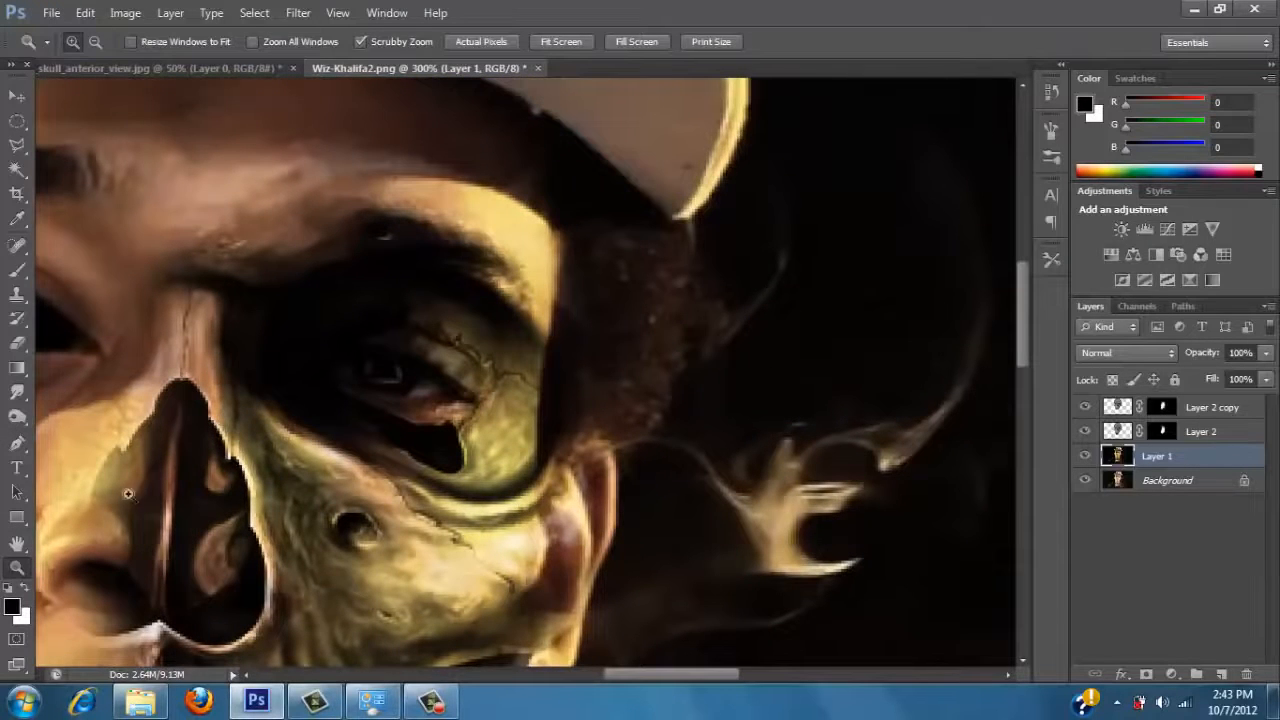
left_click(17, 270)
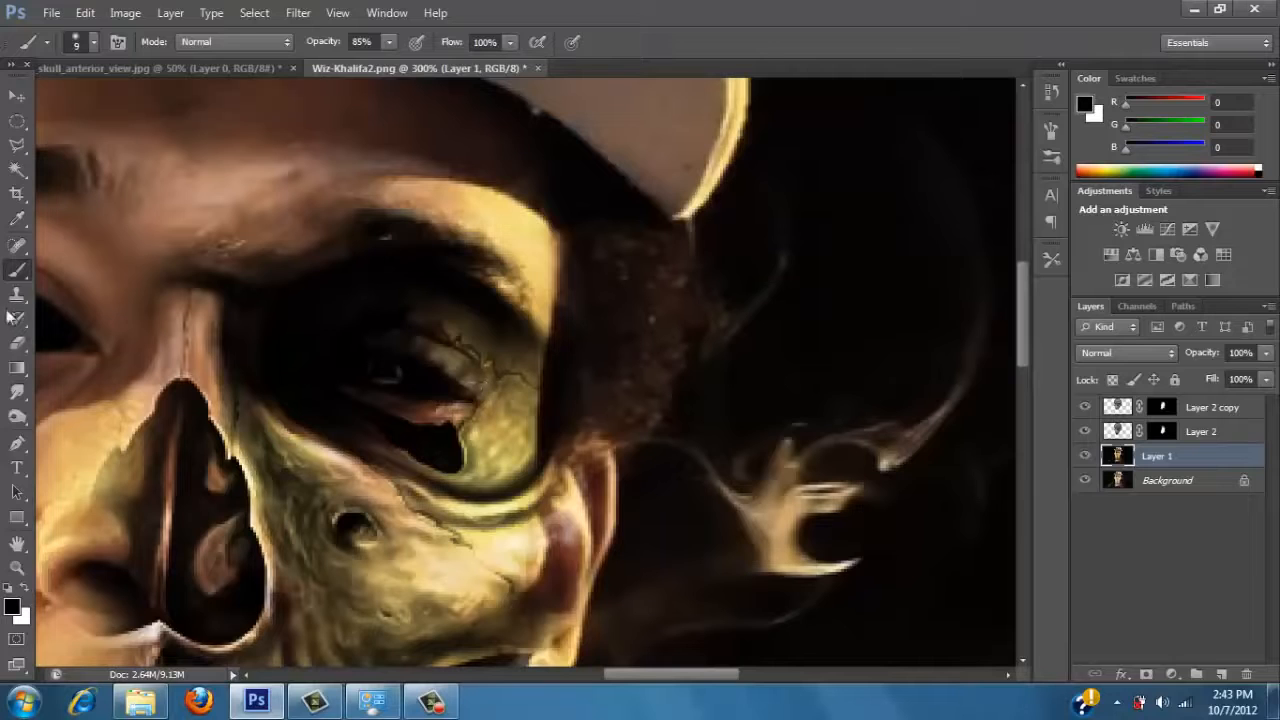
left_click(17, 342)
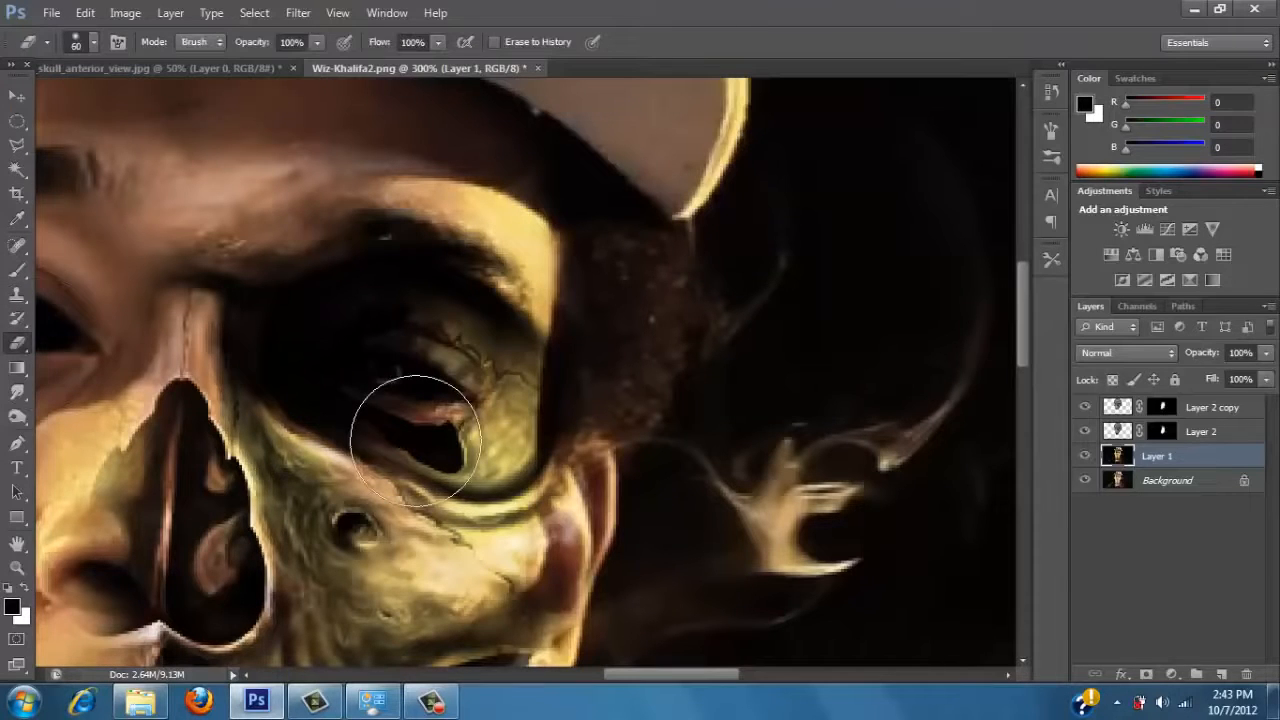
key("bracketleft")
key("bracketleft")
key("bracketleft")
key("bracketleft")
key("bracketleft")
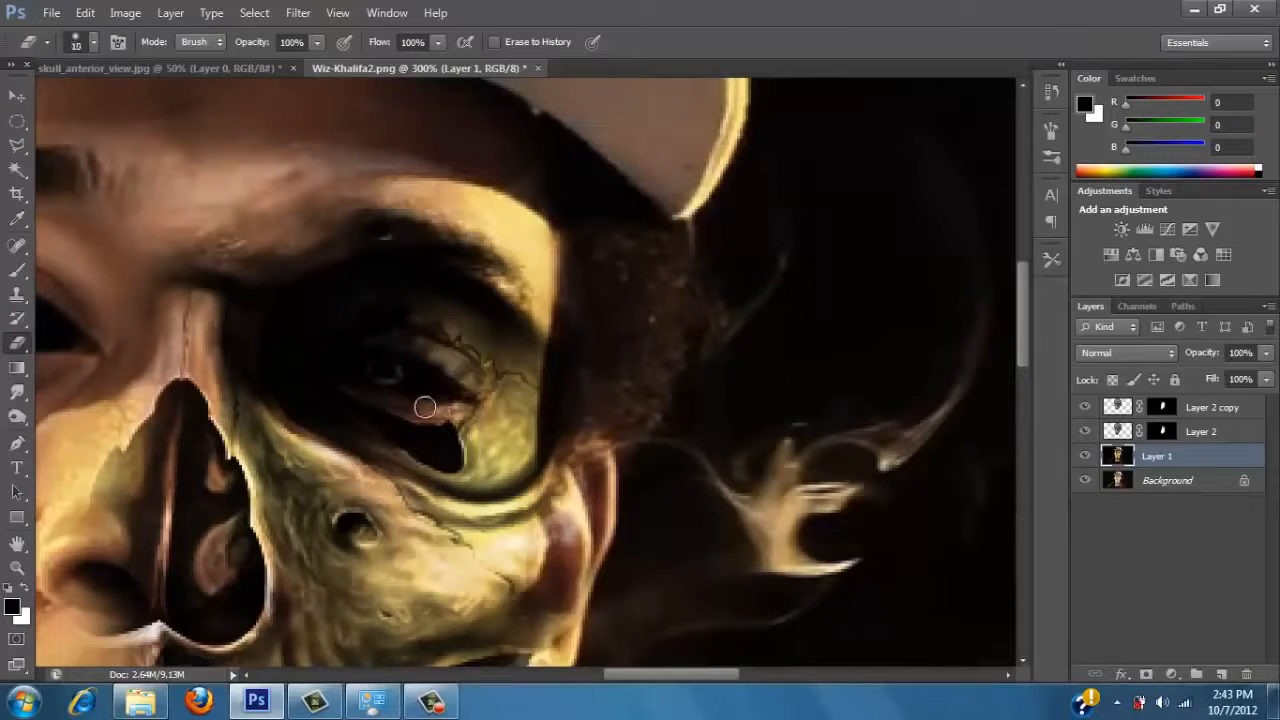
mouse_move(424, 407)
left_mouse_down()
mouse_move(410, 410)
mouse_move(476, 423)
left_mouse_up()
key("b")
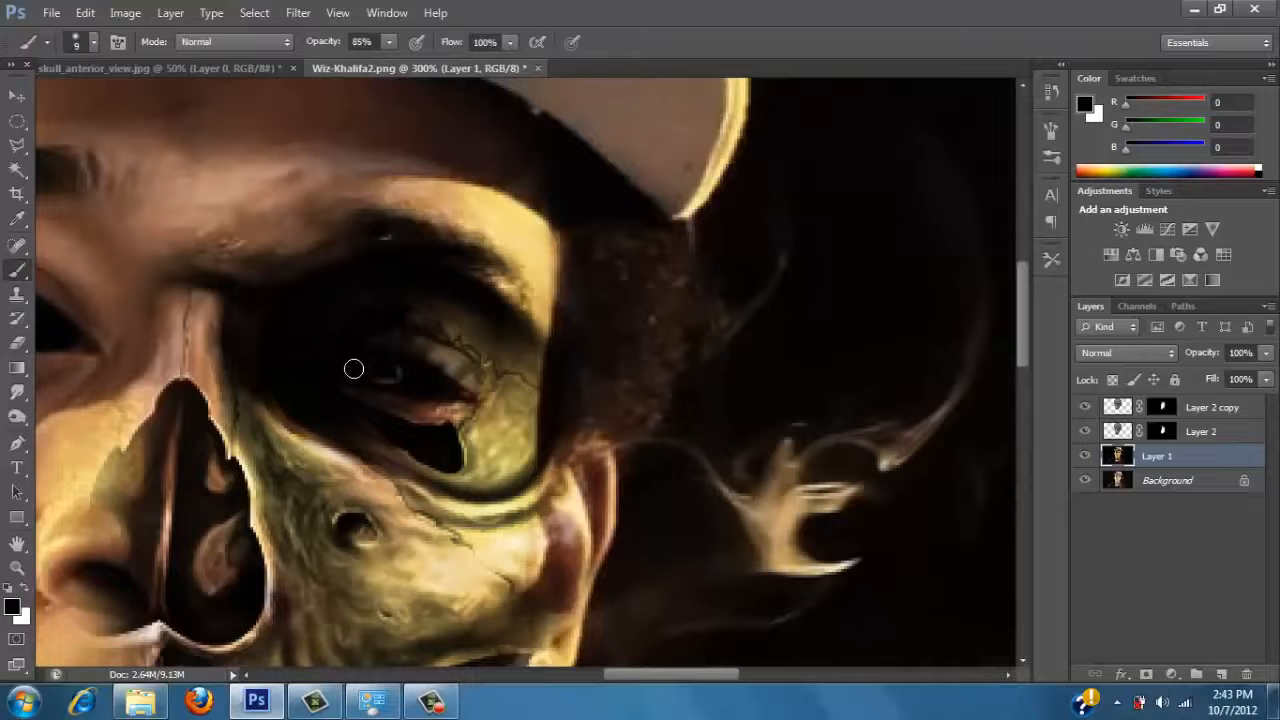
Crop away part of the dark margin on both sides of the portrait, keeping the full height.
left_click(17, 567)
left_click(363, 490, "alt")
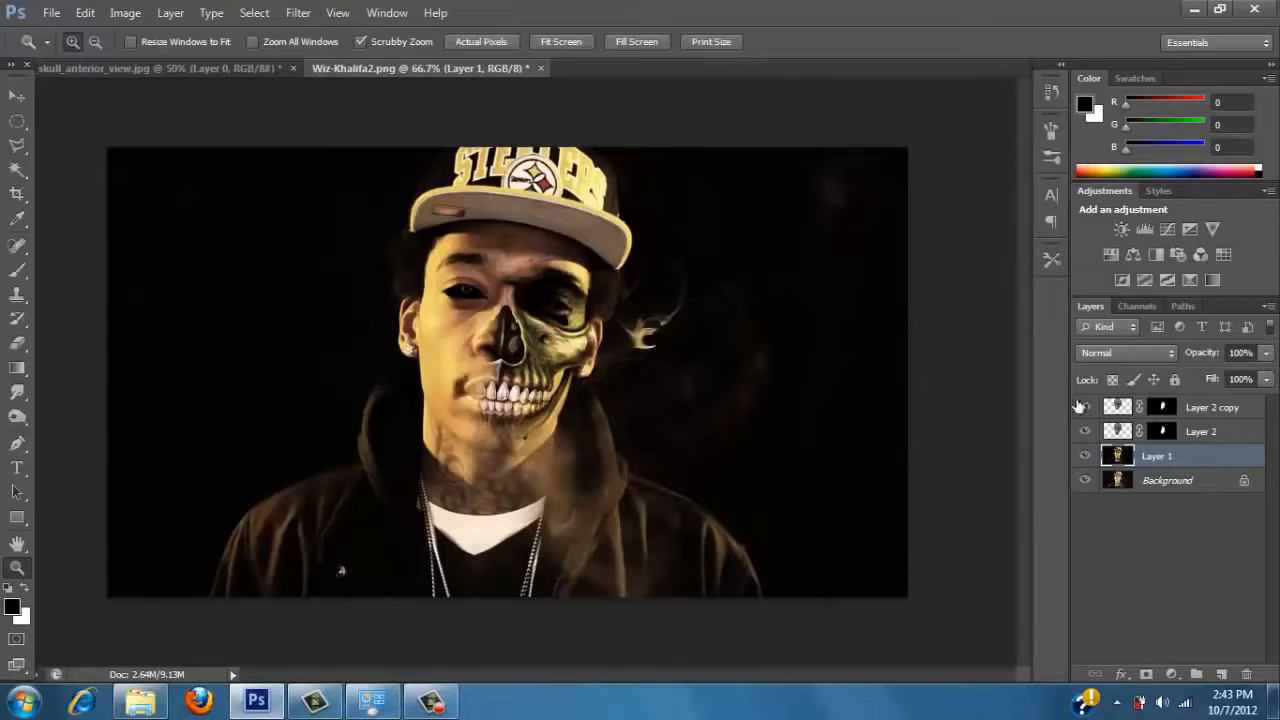
left_click(1117, 432)
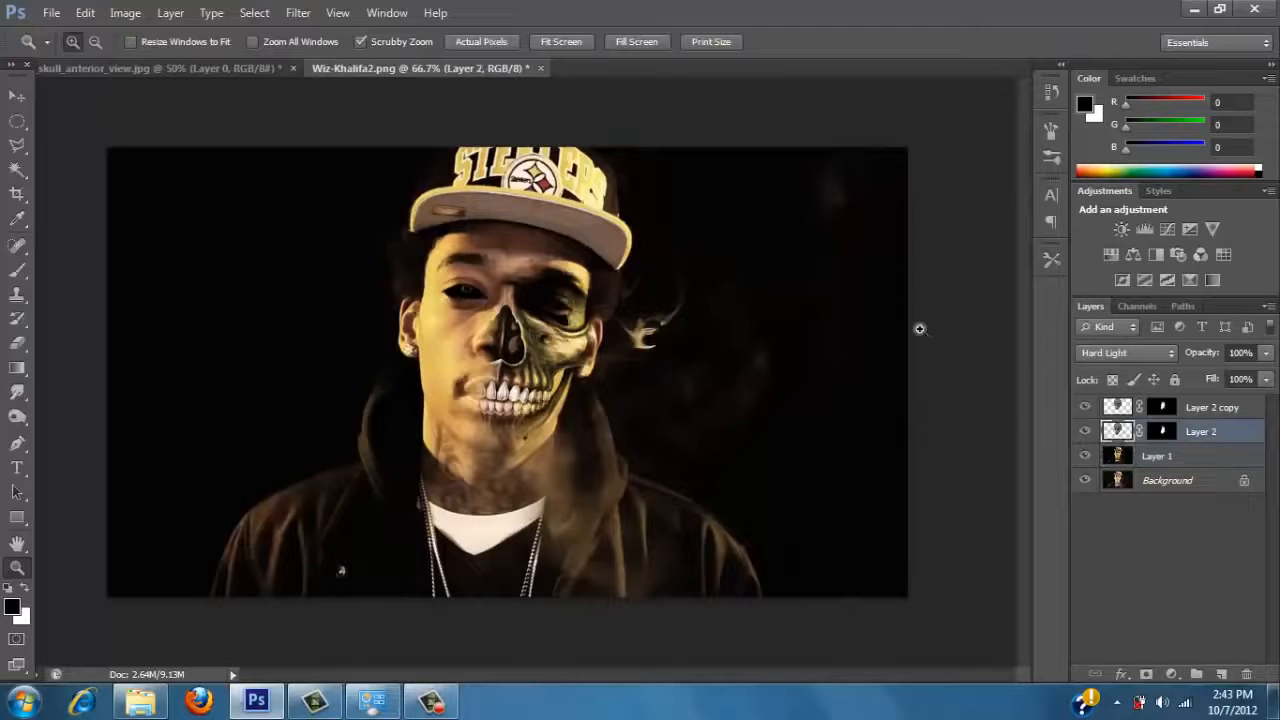
left_click(1118, 457)
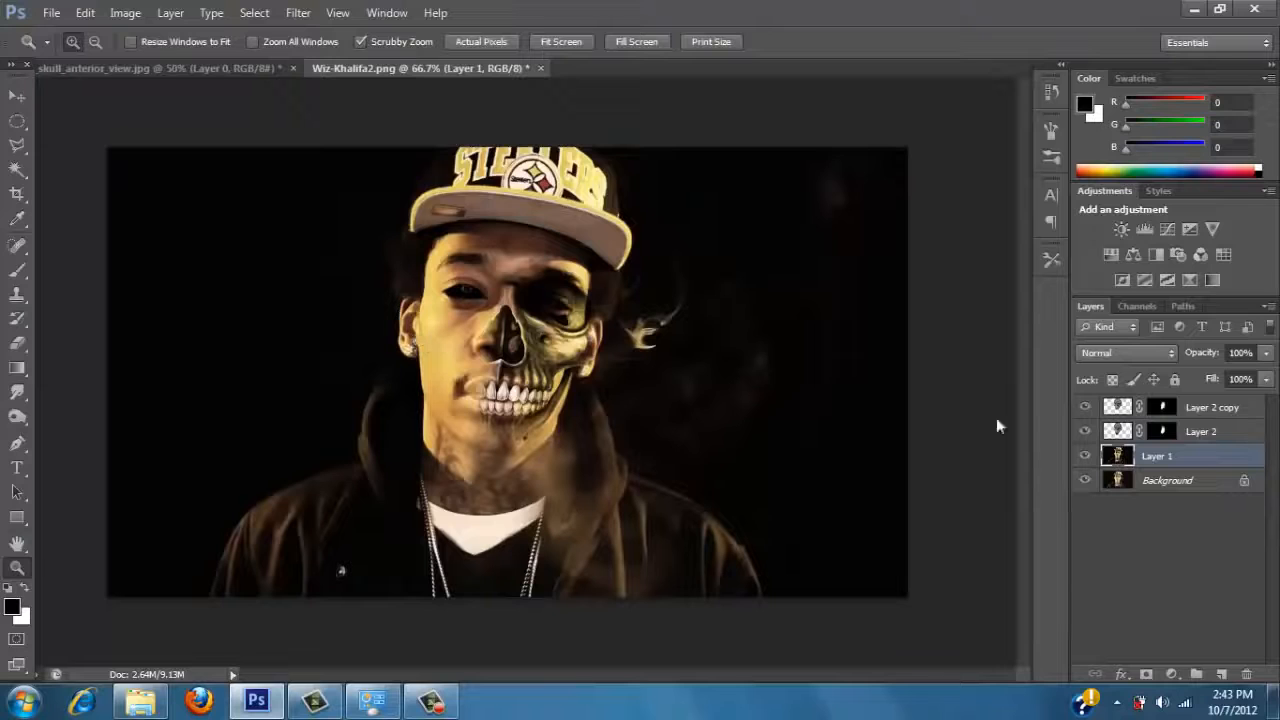
left_click(17, 194)
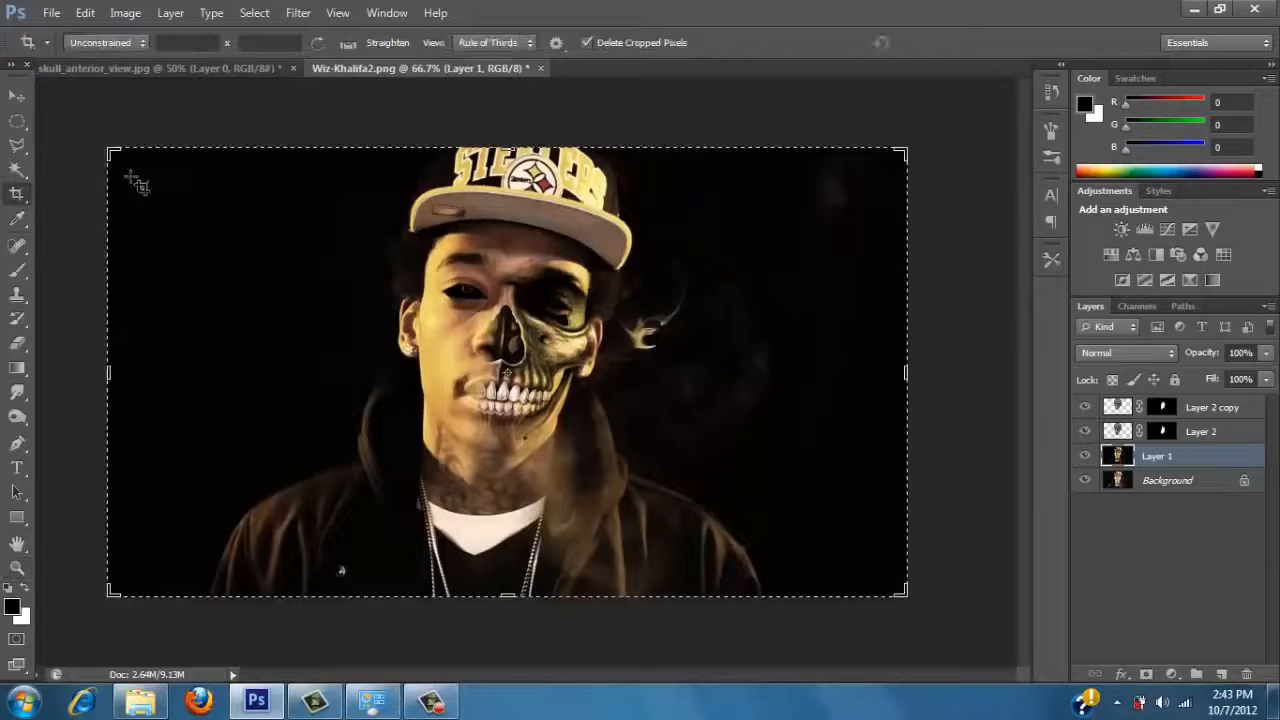
left_click_drag(124, 168, 156, 155)
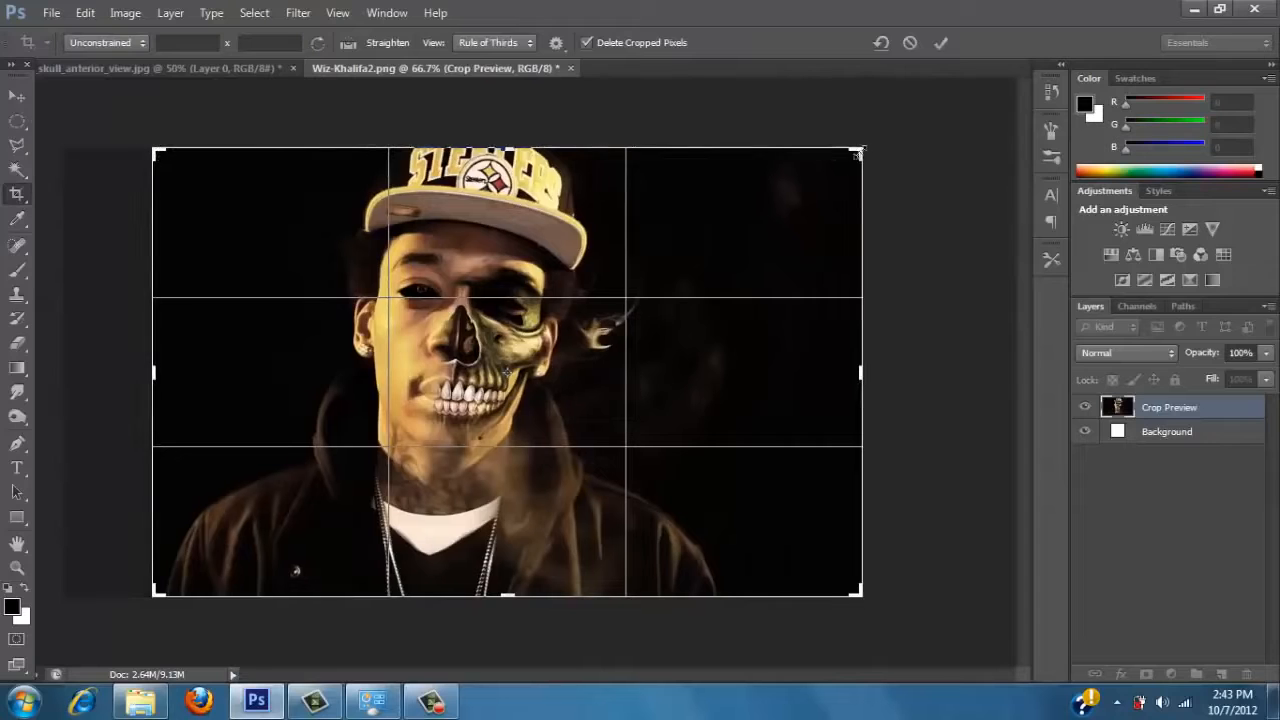
left_click_drag(858, 150, 797, 153)
key("Return")
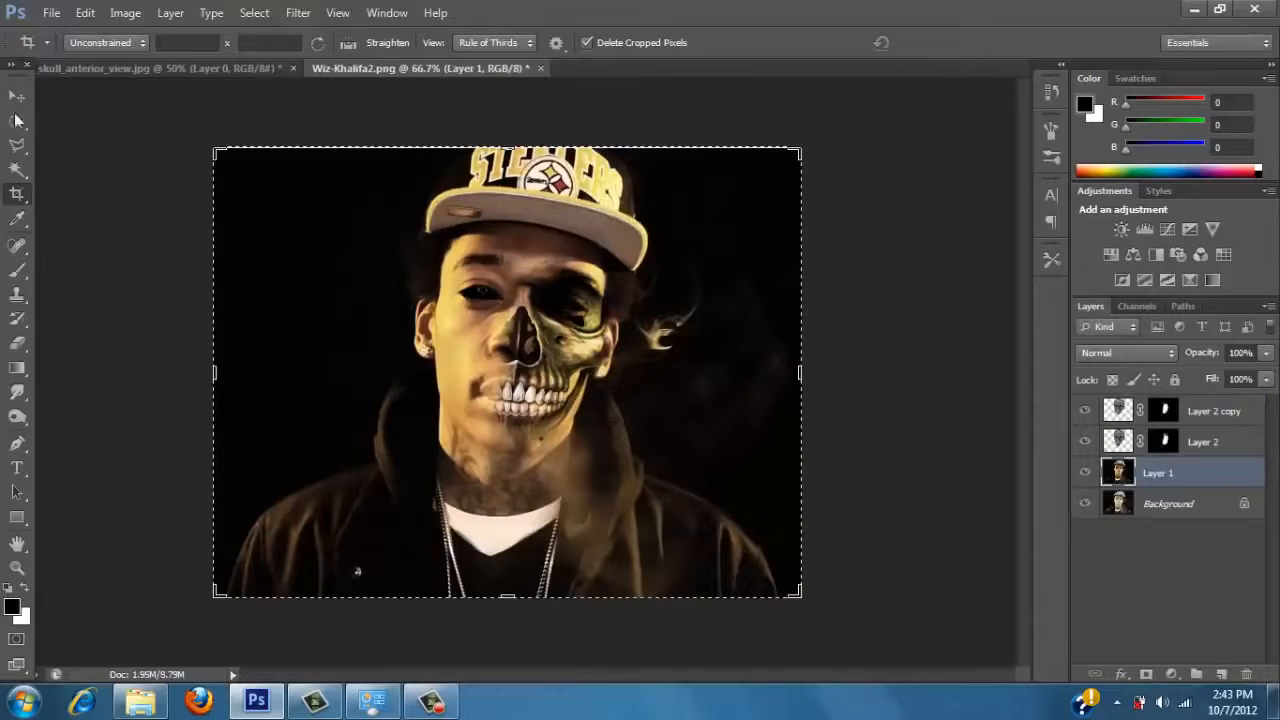
Shift Layer 1 slightly within the cropped canvas using the Move tool.
left_click(17, 95)
left_click_drag(345, 222, 344, 219)
left_click_drag(795, 362, 812, 365)
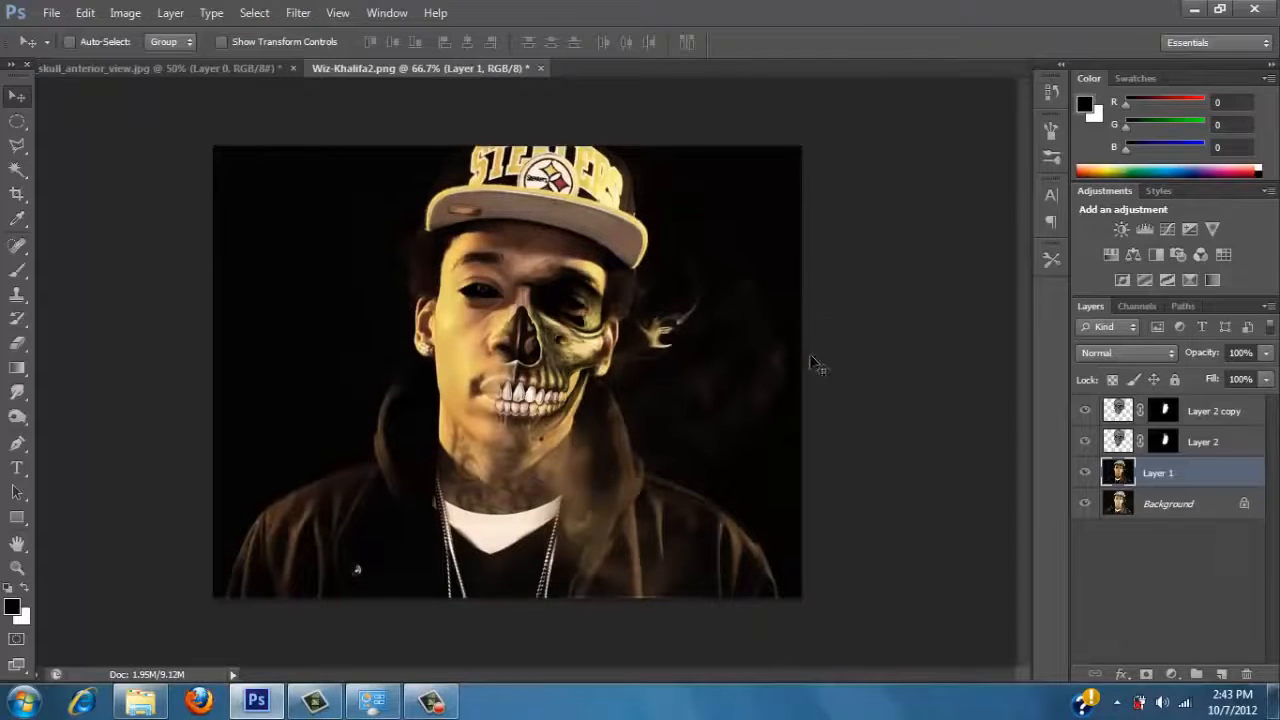
Try to move the Background layer upward.
left_click(1178, 504)
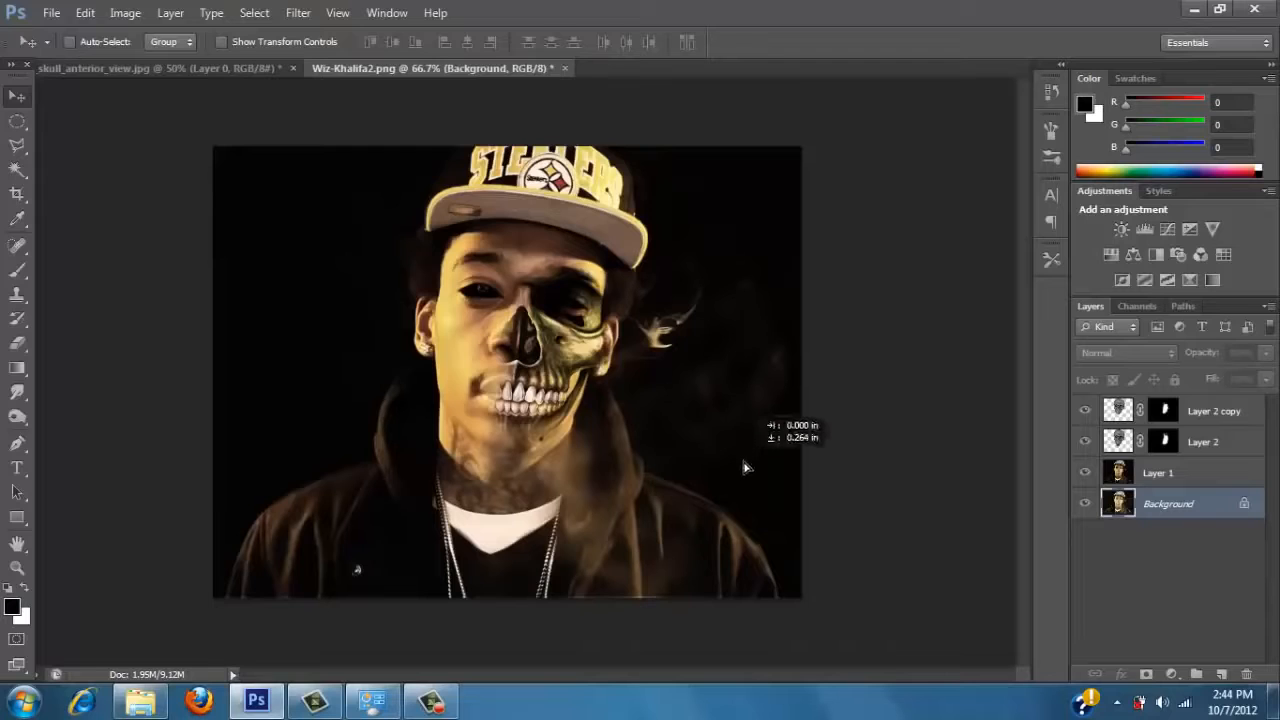
key("Up")
left_click(602, 275)
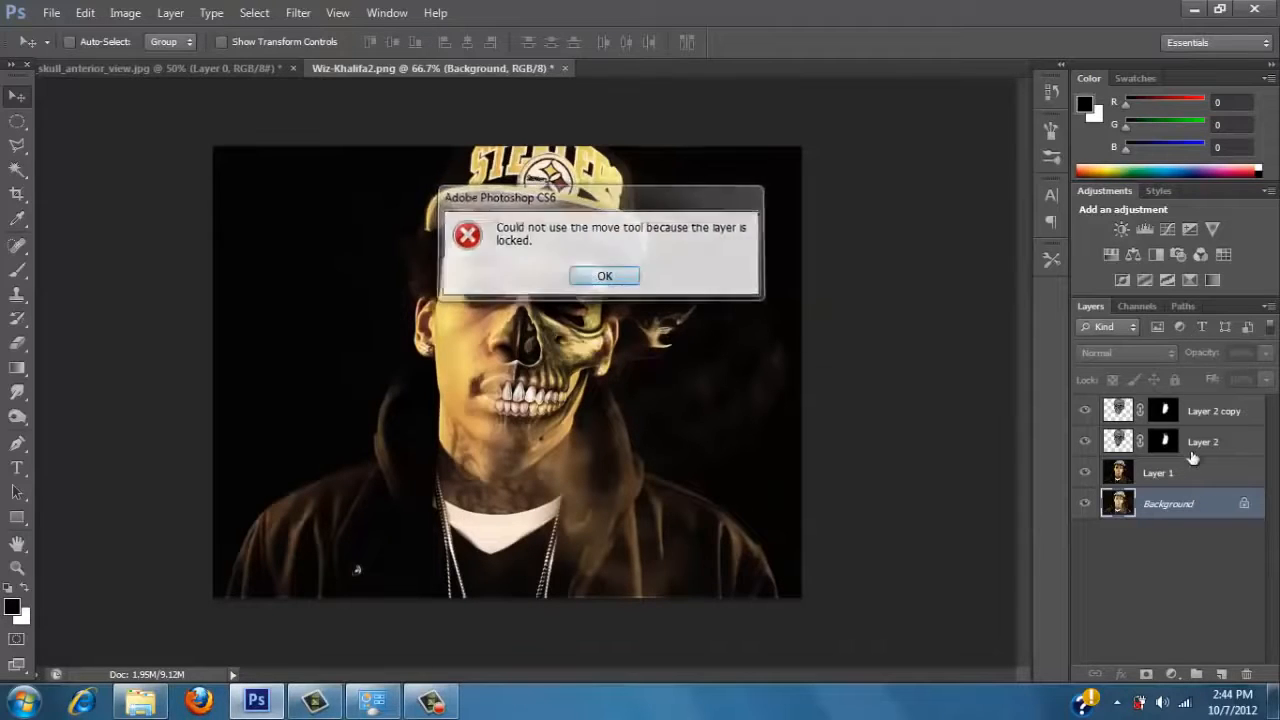
Nudge Layer 1 down and scale it to 100.53% width and 100.56% height so it covers the whole canvas.
left_click(1198, 474)
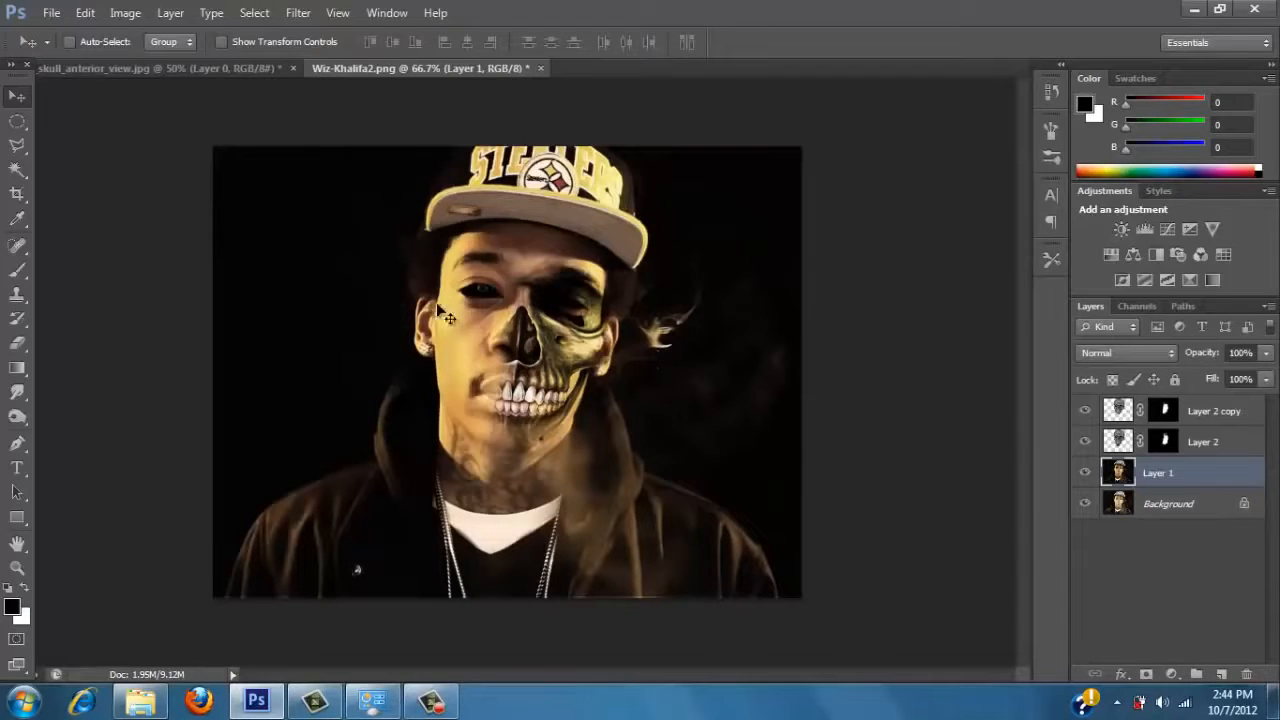
key("Down")
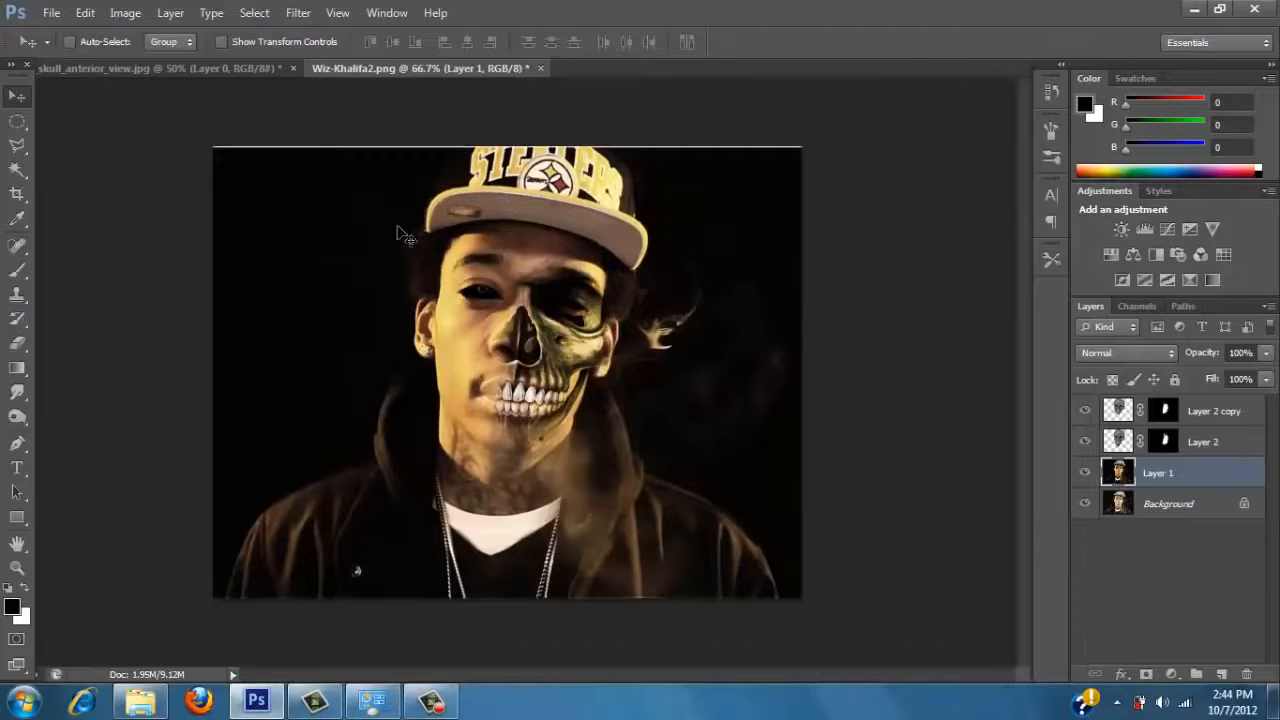
key("ctrl+t")
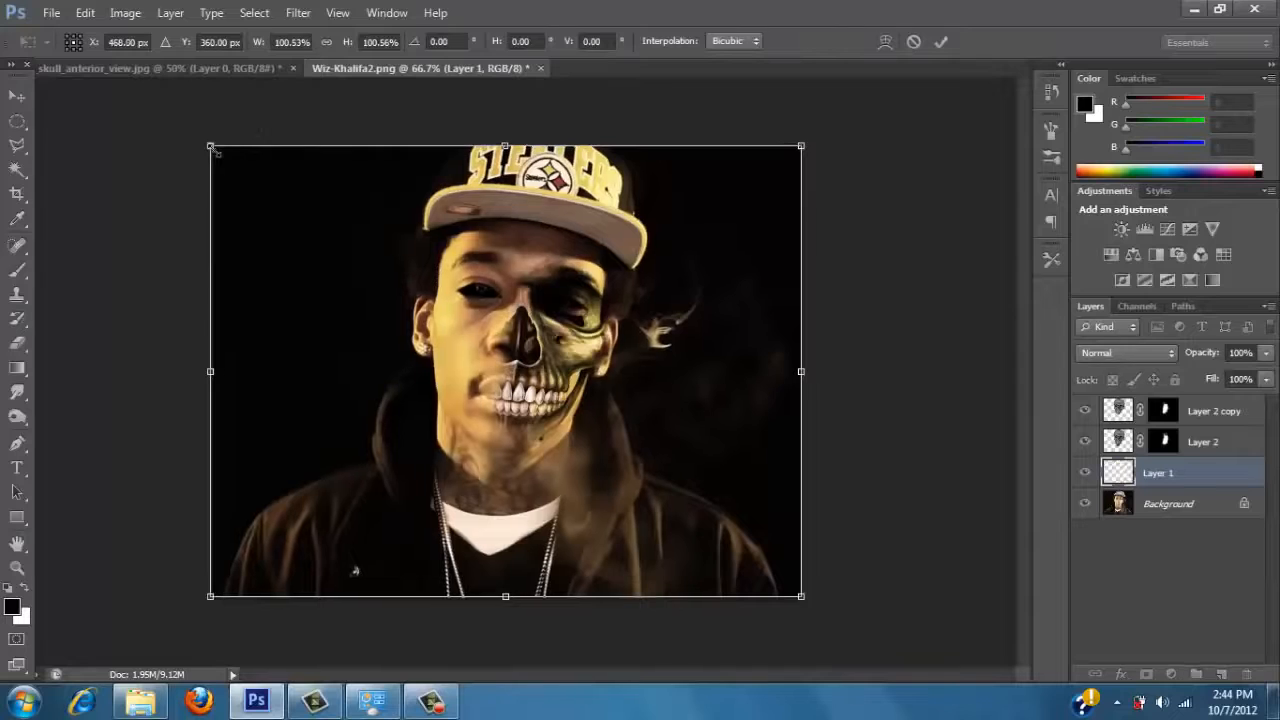
key("Return")
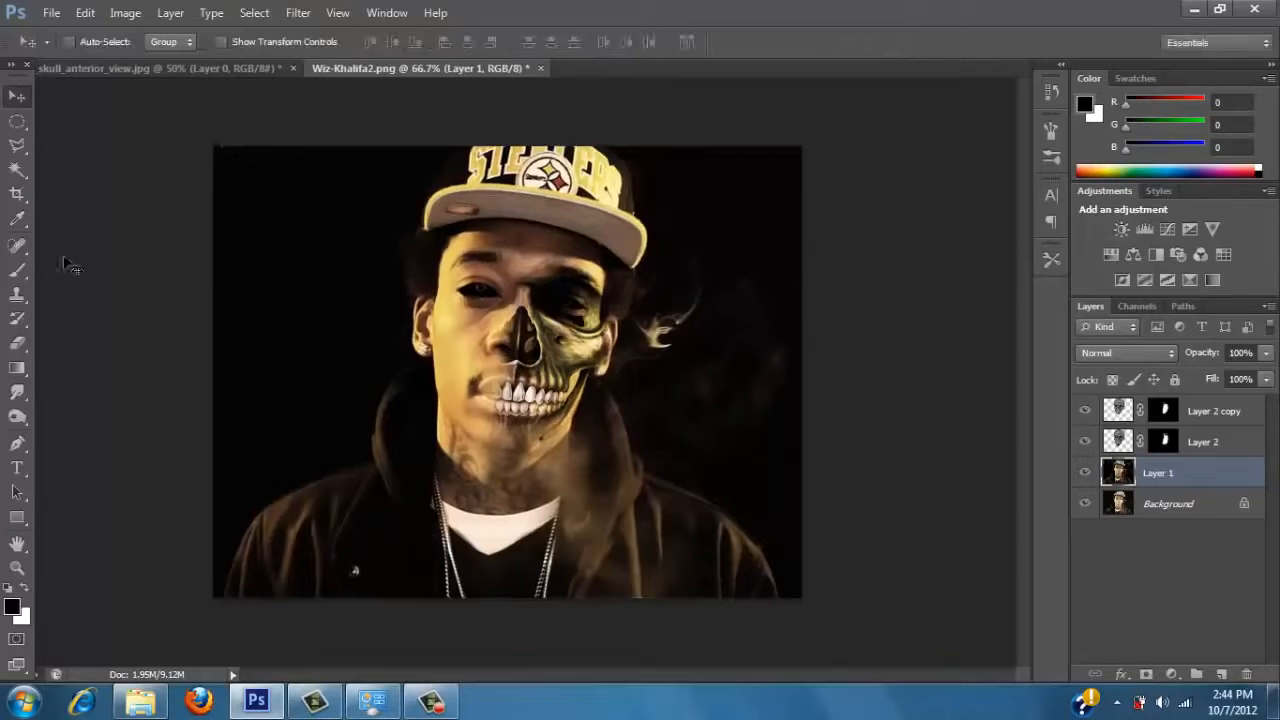
Darken the side and lower edges of Layer 1 with a black brush at size 250 and 85% opacity.
left_click(17, 270)
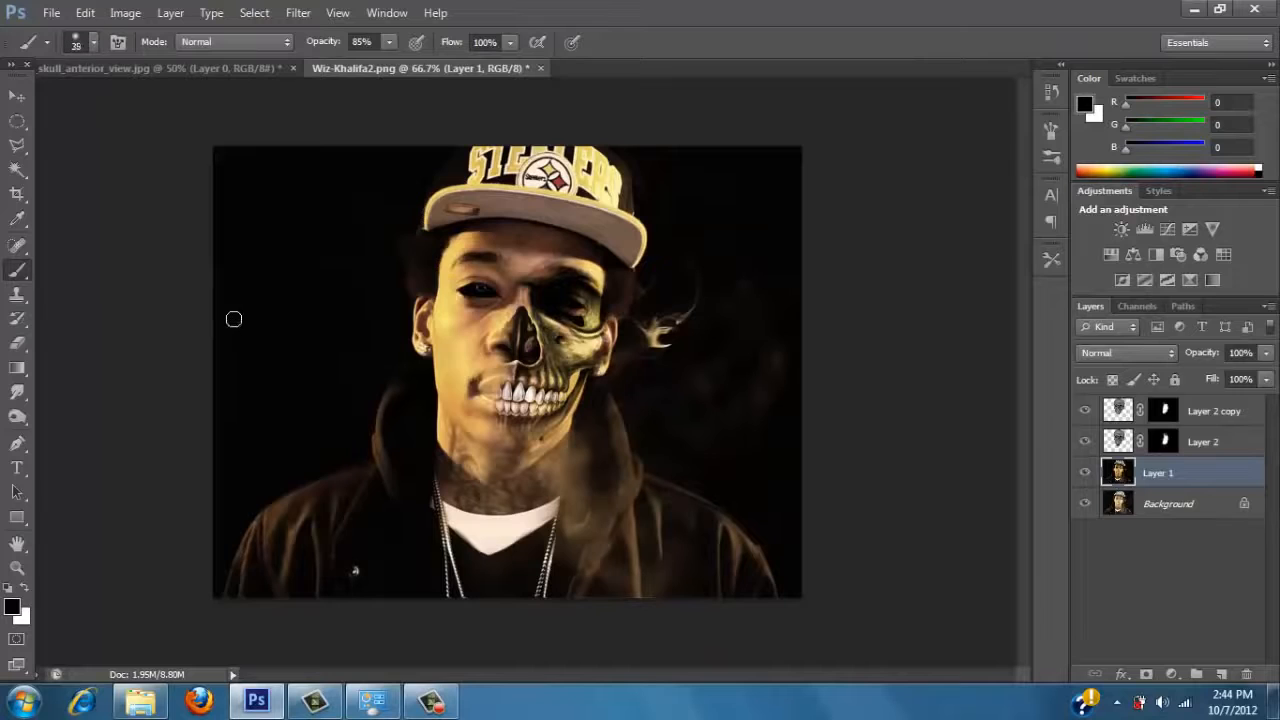
key("bracketright")
key("bracketright")
key("bracketright")
key("bracketright")
key("bracketright")
key("bracketright")
key("bracketright")
key("bracketright")
key("bracketright")
key("bracketright")
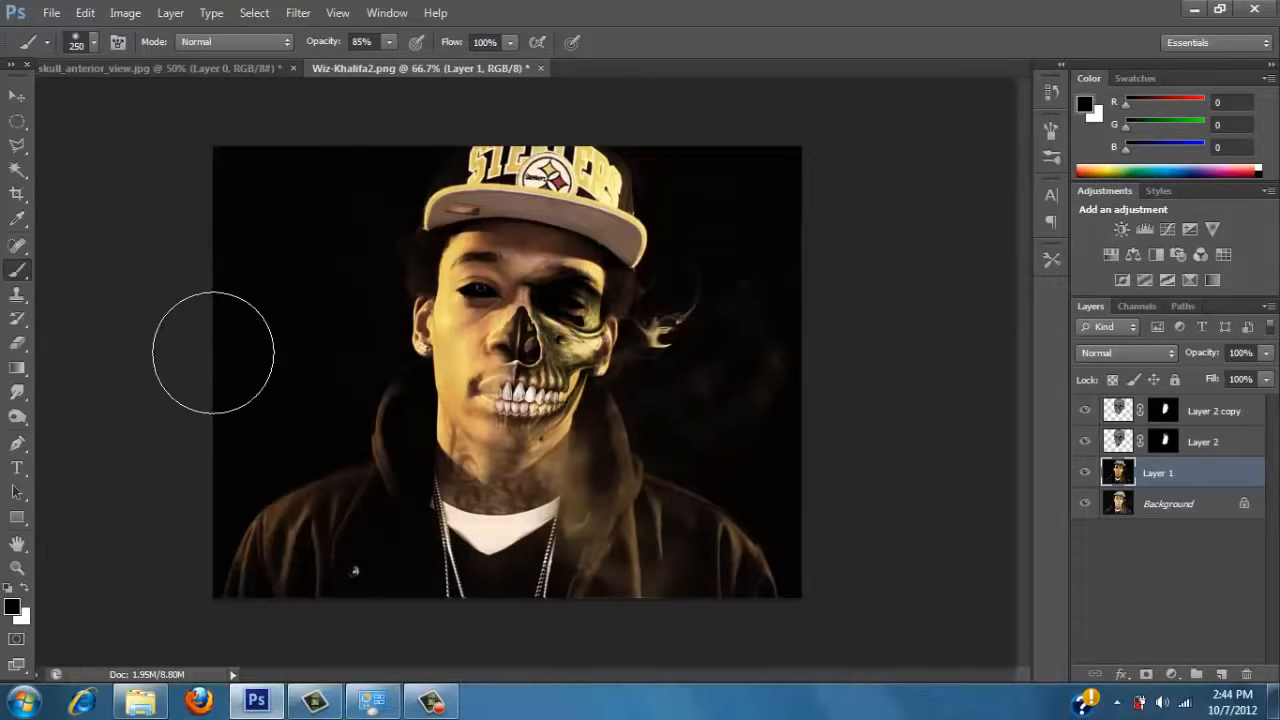
mouse_move(220, 404)
left_mouse_down()
mouse_move(242, 545)
mouse_move(236, 324)
mouse_move(261, 246)
mouse_move(301, 182)
mouse_move(384, 170)
mouse_move(357, 198)
mouse_move(341, 257)
mouse_move(353, 312)
left_mouse_up()
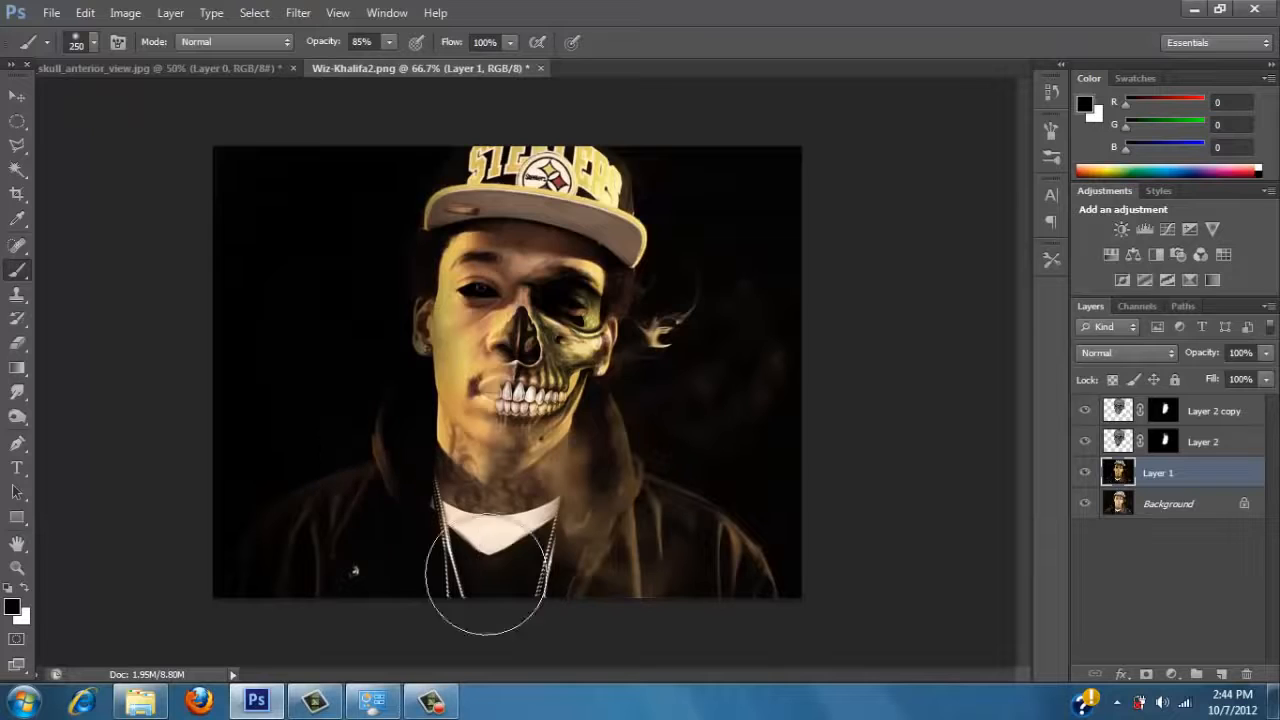
mouse_move(538, 593)
left_mouse_down()
mouse_move(682, 589)
mouse_move(790, 540)
mouse_move(780, 548)
mouse_move(763, 521)
mouse_move(801, 470)
mouse_move(815, 400)
mouse_move(761, 250)
mouse_move(715, 171)
mouse_move(559, 104)
mouse_move(392, 91)
mouse_move(781, 213)
left_mouse_up()
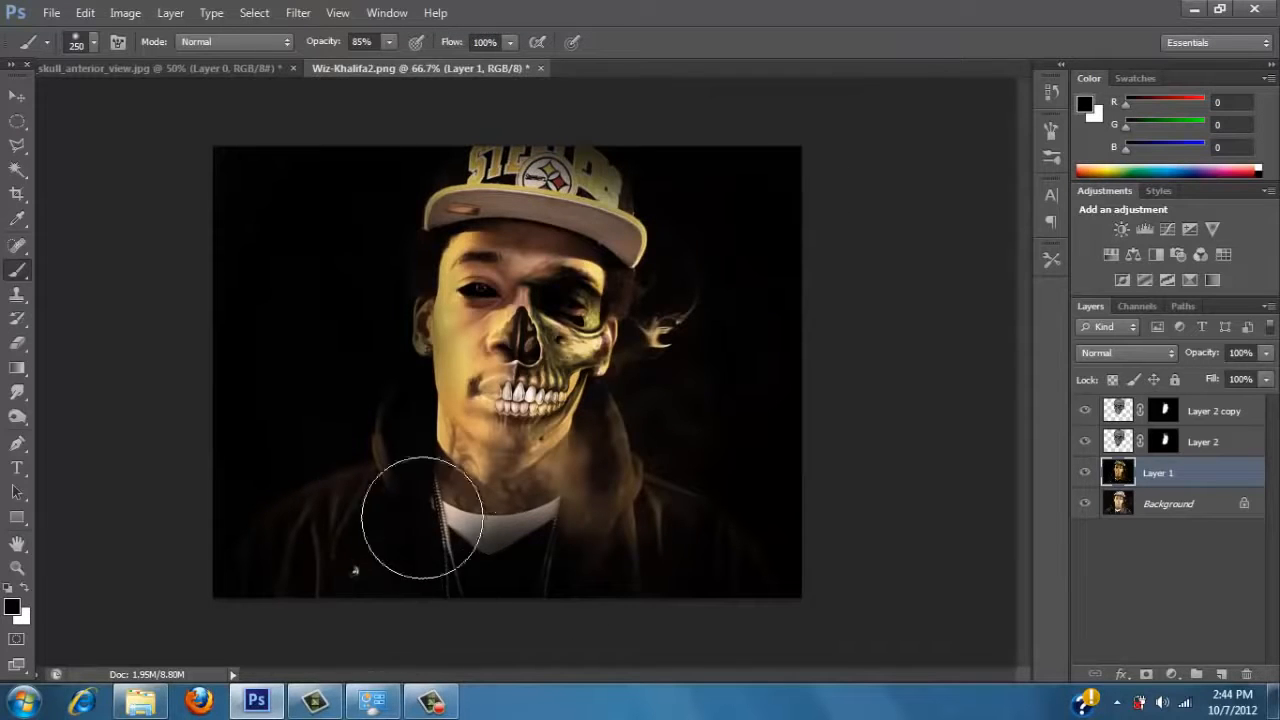
Undo a trial stroke over the chest and darken the jacket and shirt with the brush at 44% opacity.
left_click_drag(423, 517, 422, 484)
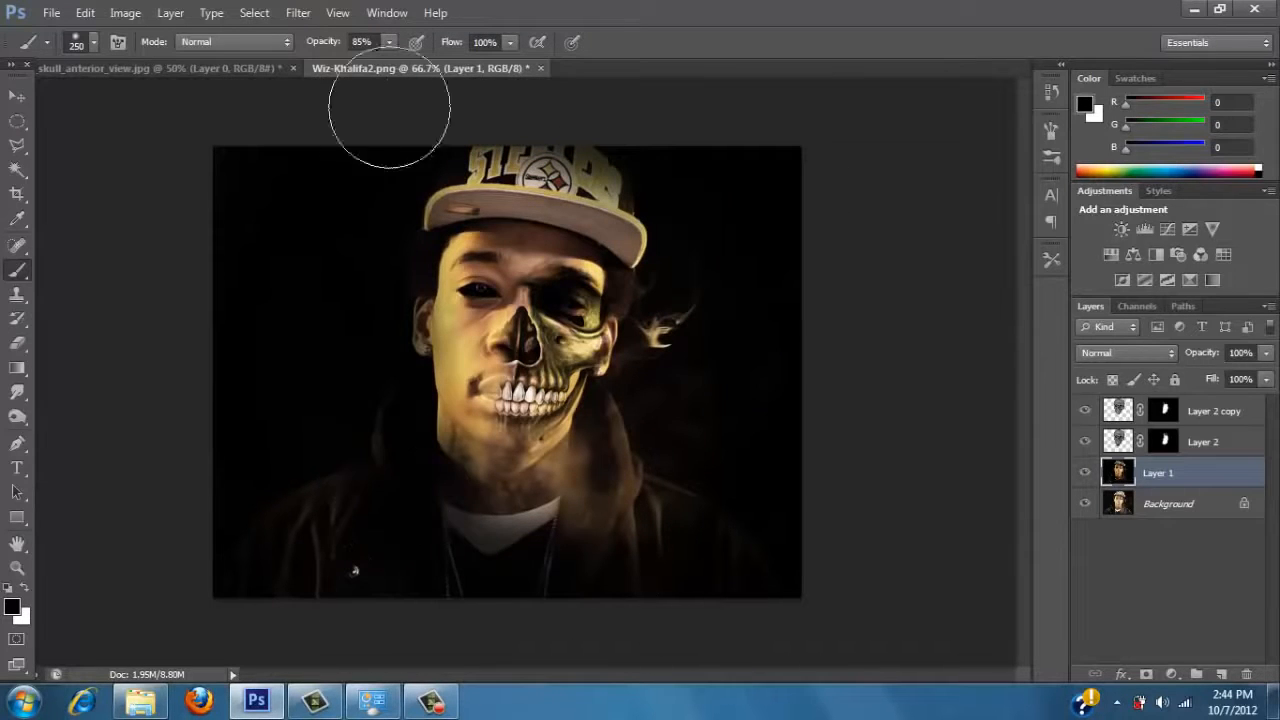
key("ctrl+z")
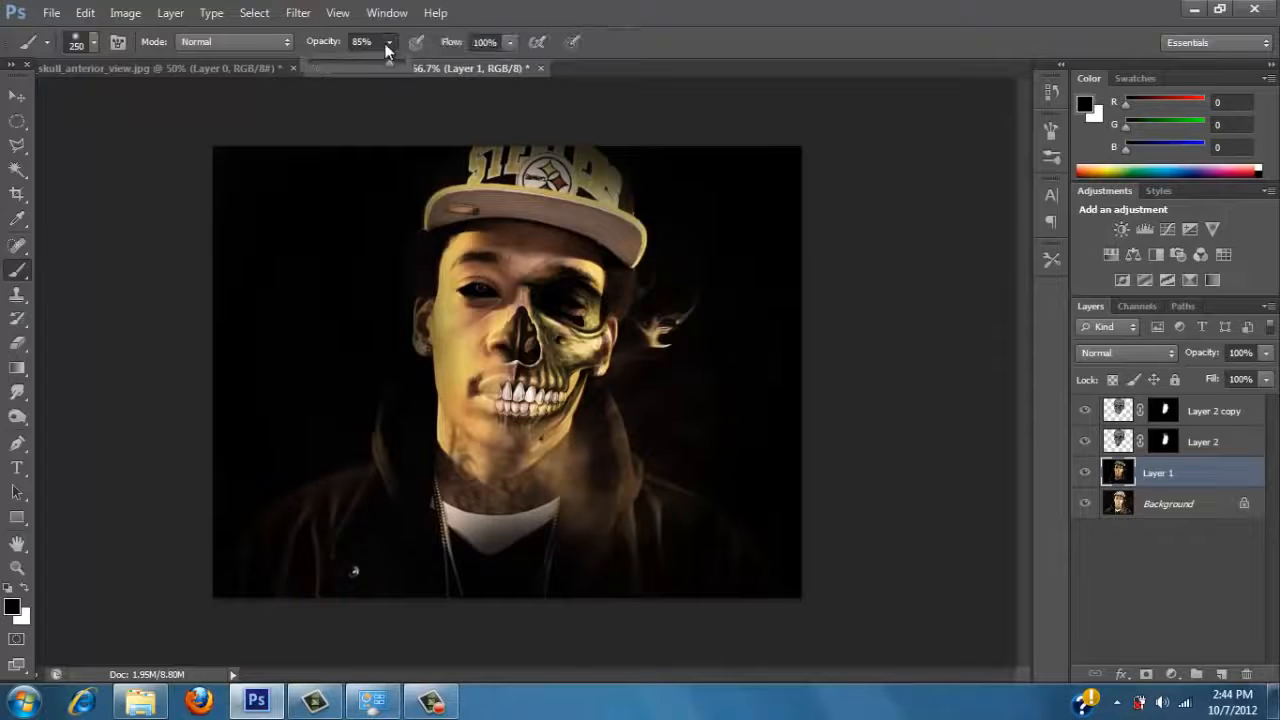
mouse_move(392, 456)
left_mouse_down()
mouse_move(526, 532)
mouse_move(436, 512)
mouse_move(394, 478)
mouse_move(363, 419)
mouse_move(358, 325)
left_mouse_up()
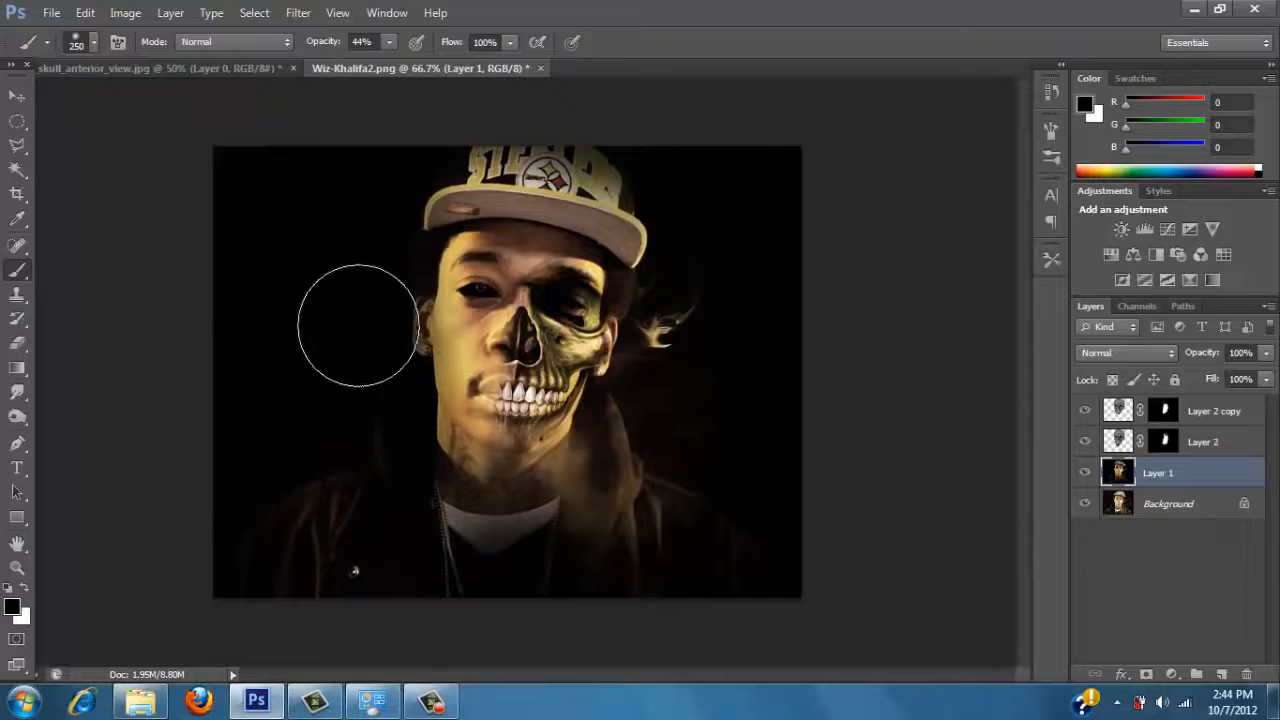
Stamp all visible layers into a new layer above Layer 2 copy and duplicate the stamped layer.
left_click(16, 96)
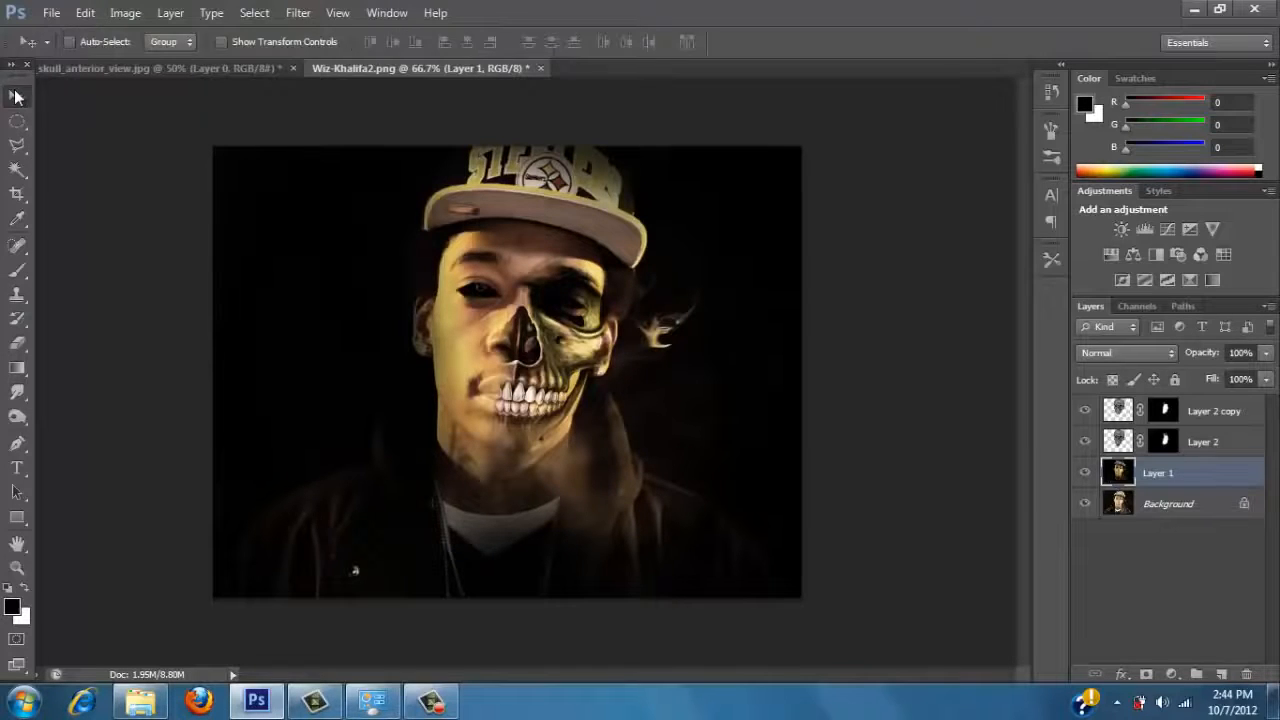
left_click(1127, 445)
left_click(1210, 420)
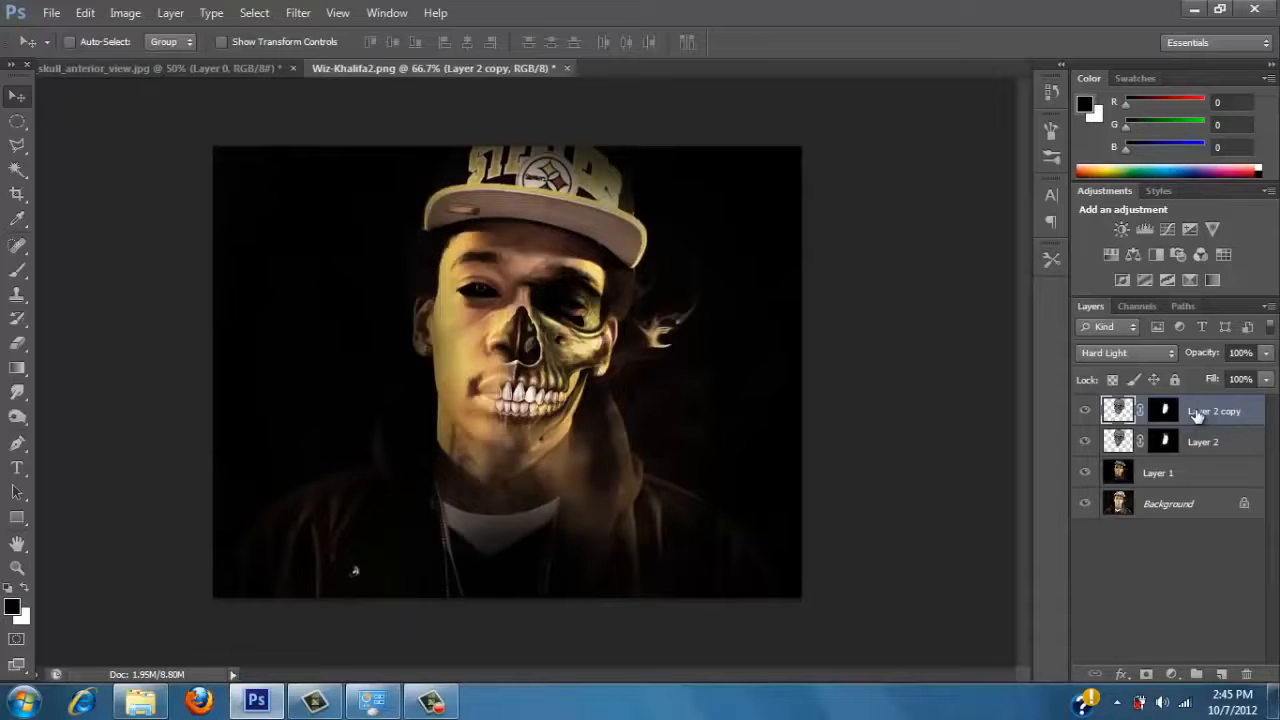
key("ctrl+shift+alt+e")
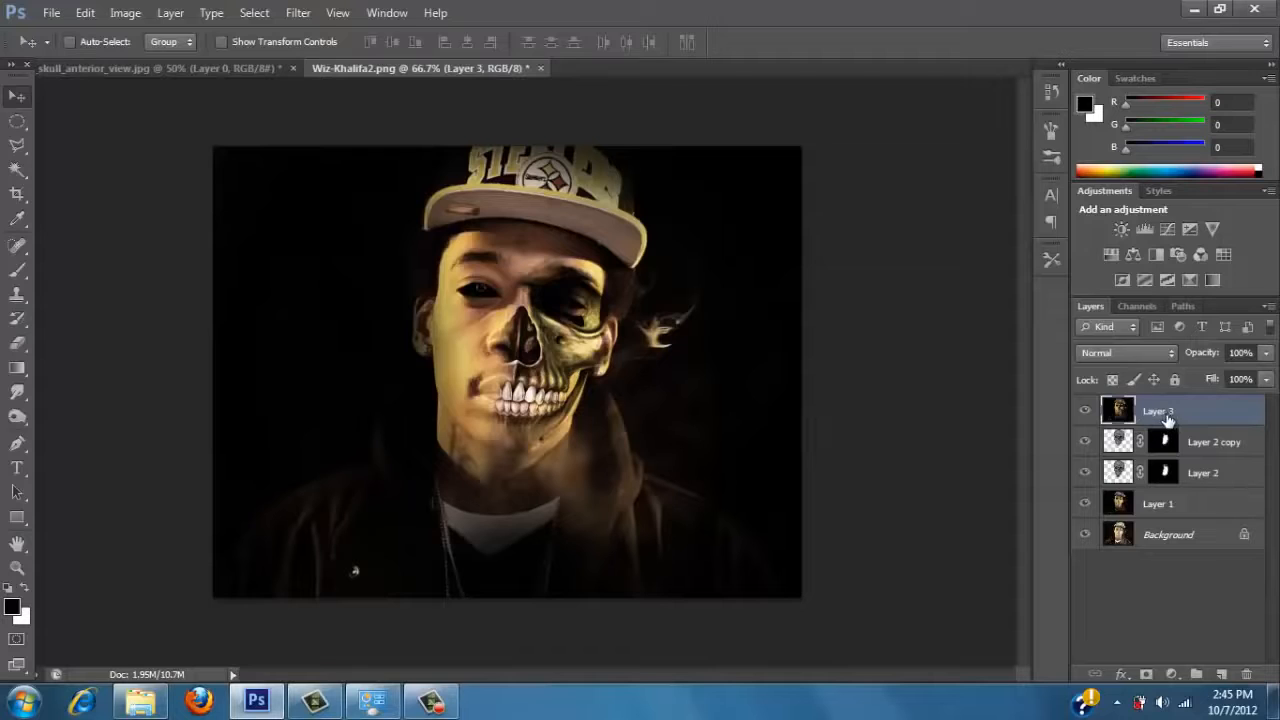
key("ctrl+j")
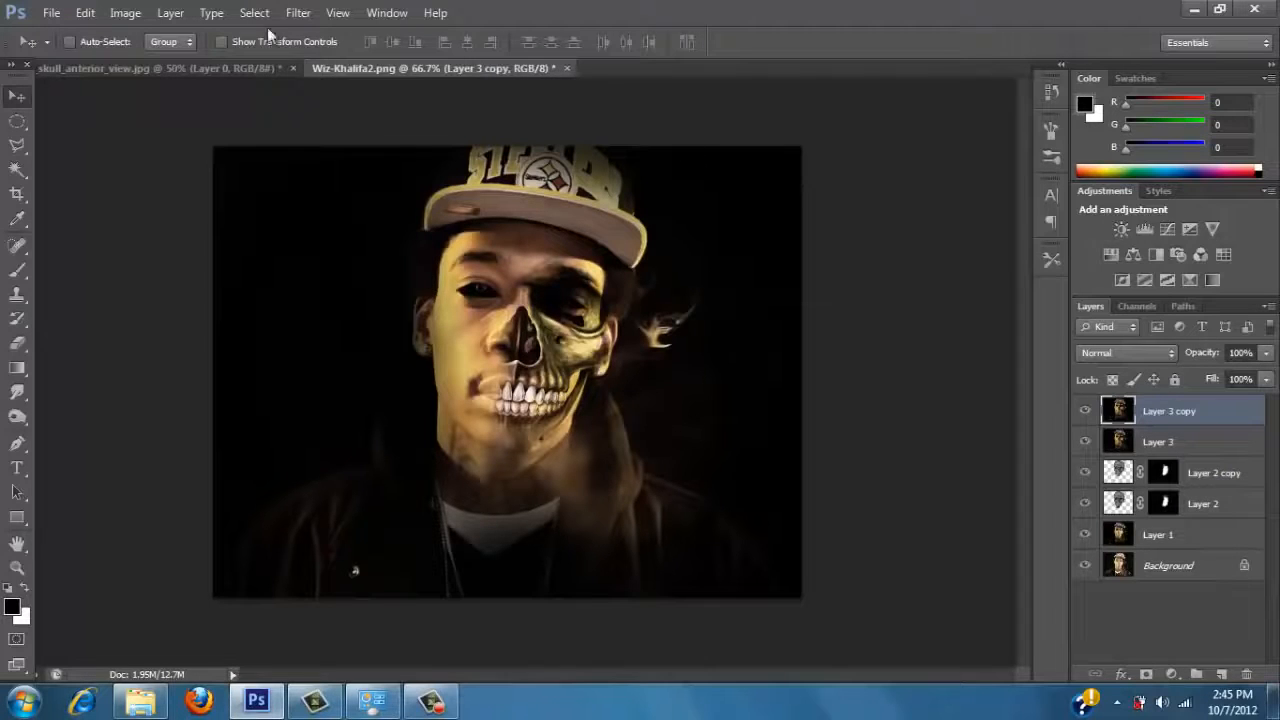
Apply a High Pass filter with a 4.4-pixel radius to the duplicated merged layer.
left_click(298, 12)
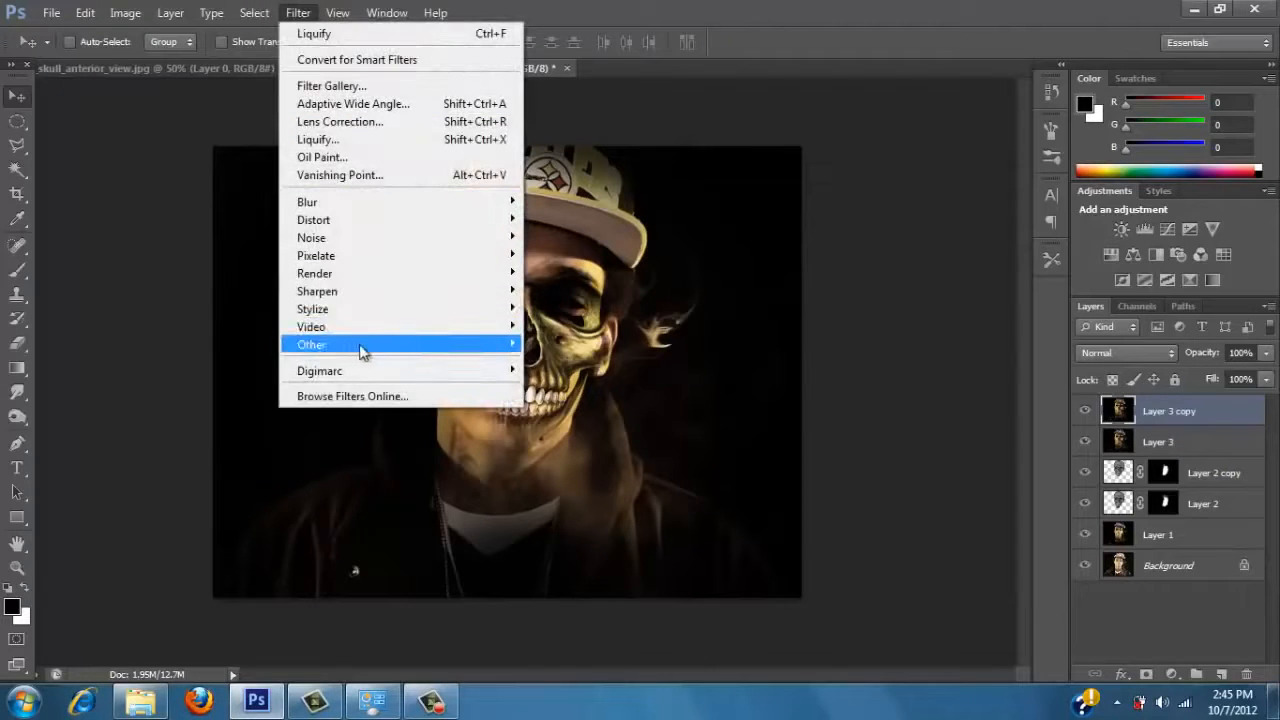
mouse_move(363, 350)
left_click(560, 361)
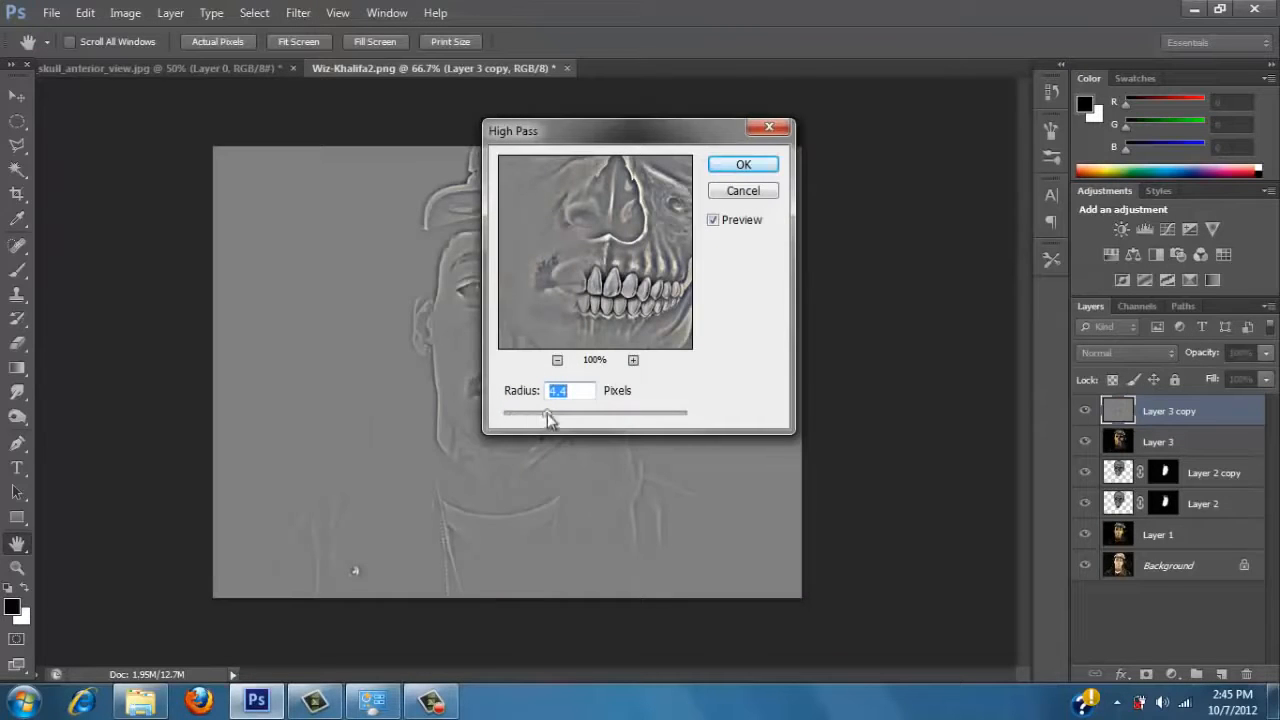
left_click(745, 165)
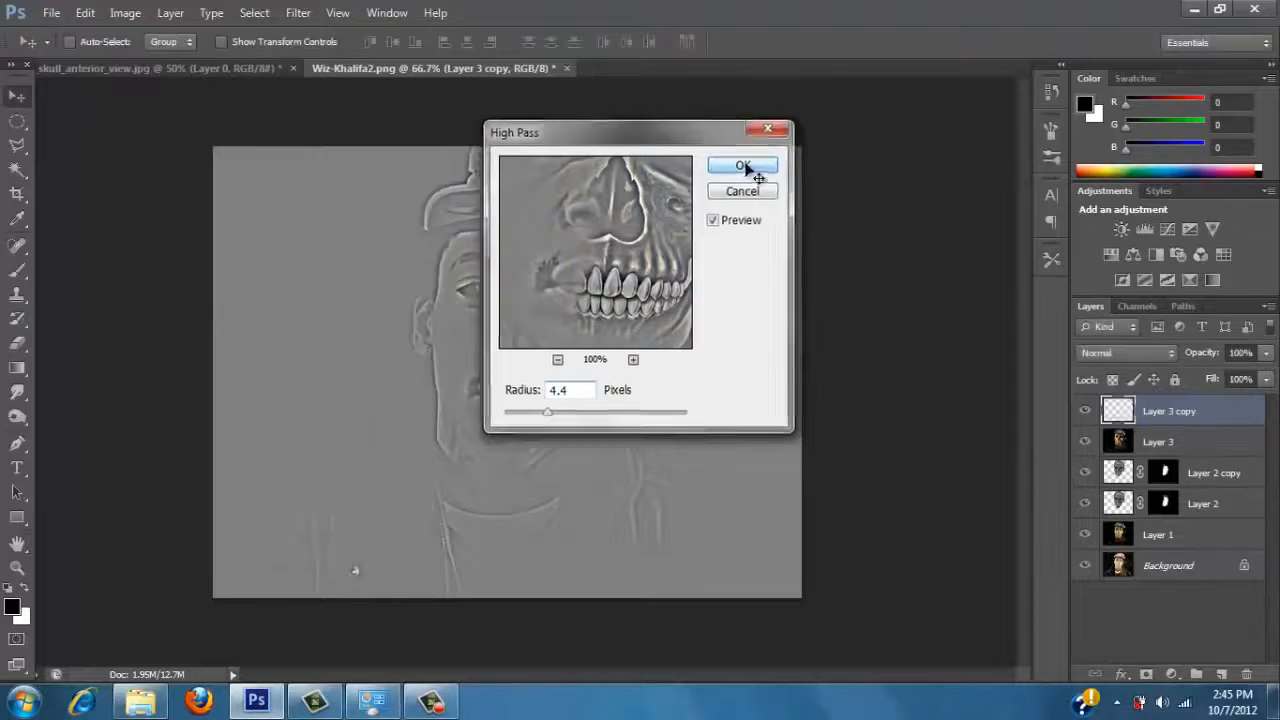
Compare blend modes on the high-pass layer and set it to Color Dodge.
left_click(1125, 353)
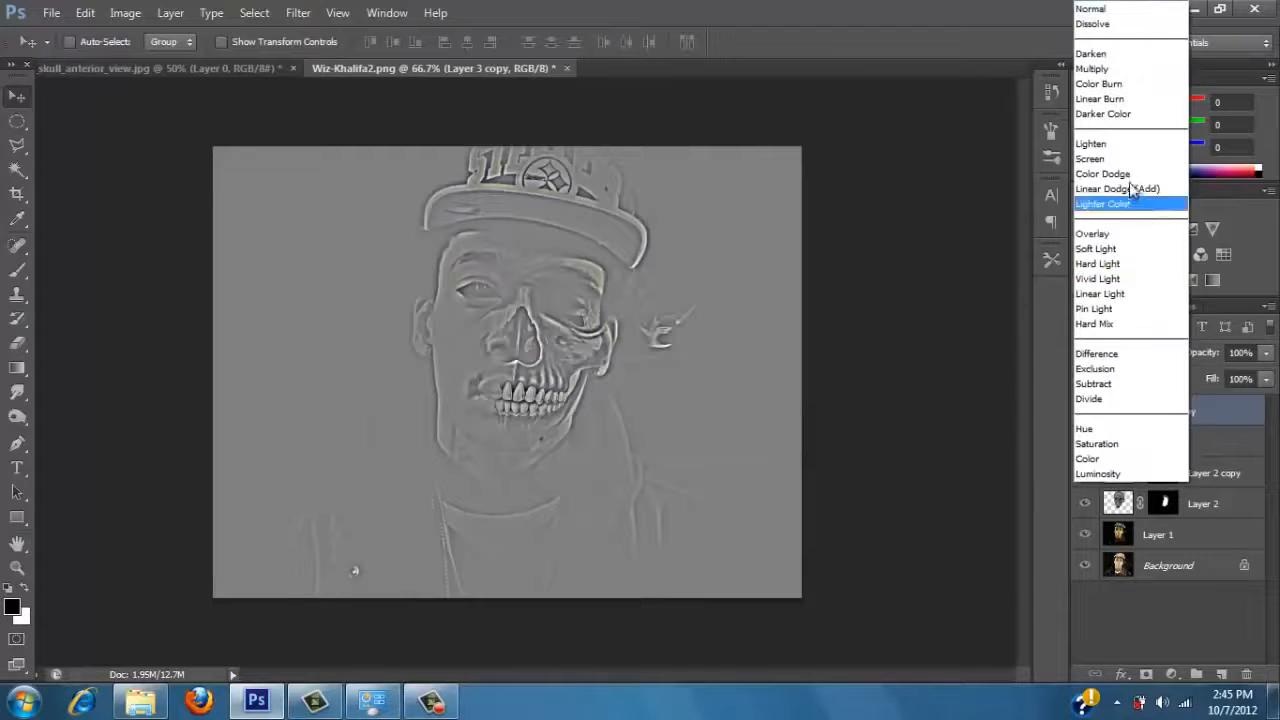
left_click(1120, 50)
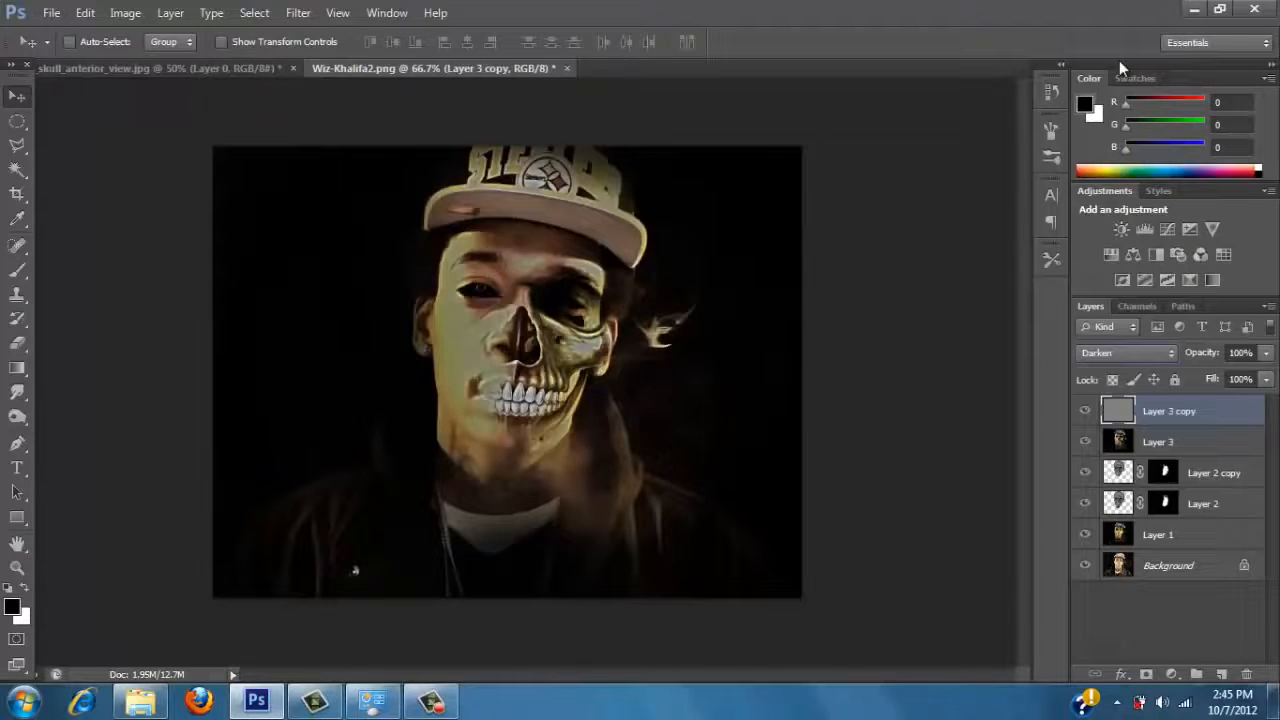
key("Down")
key("Down")
key("Down")
key("Down")
key("Down")
key("Down")
key("Down")
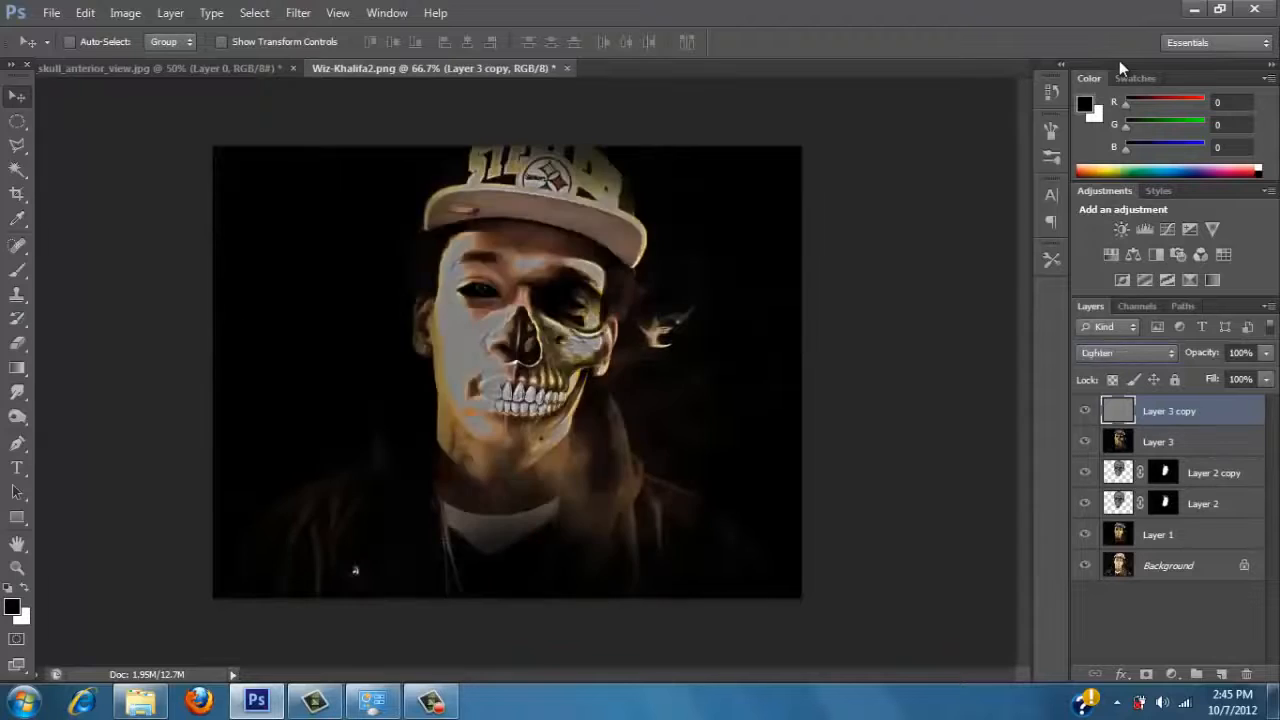
key("Up")
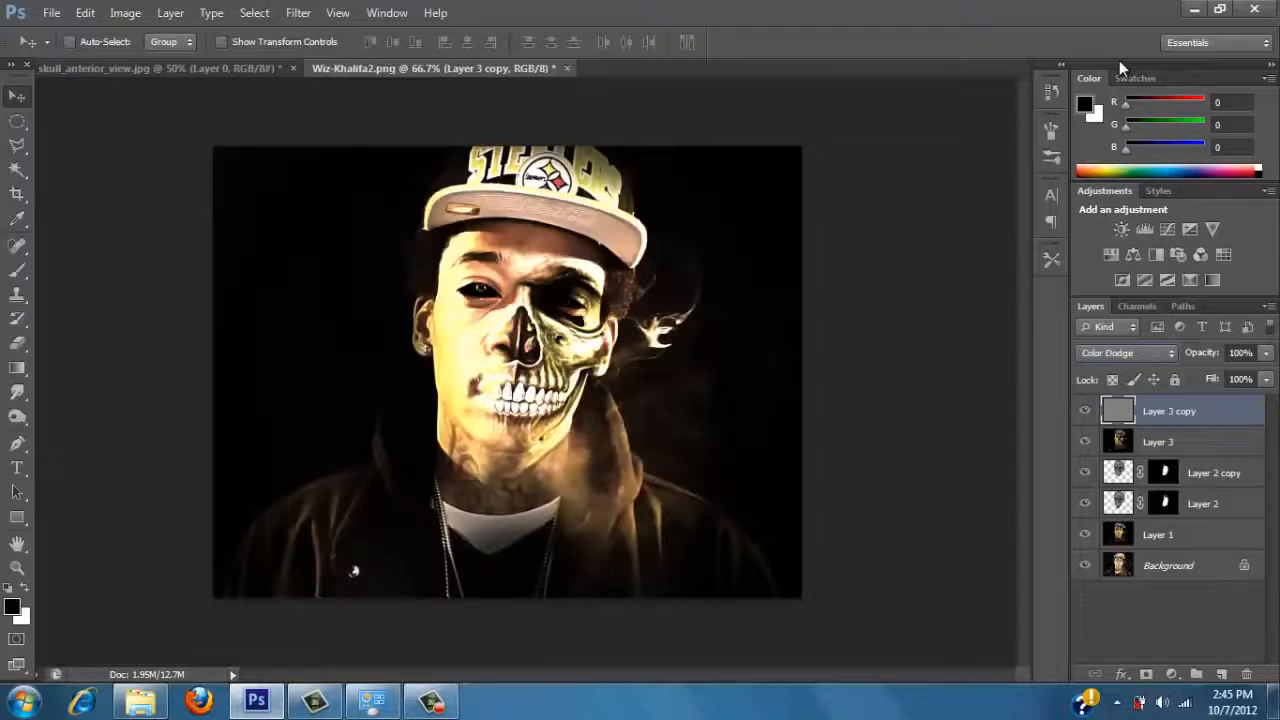
key("Down")
key("Down")
key("Down")
key("Down")
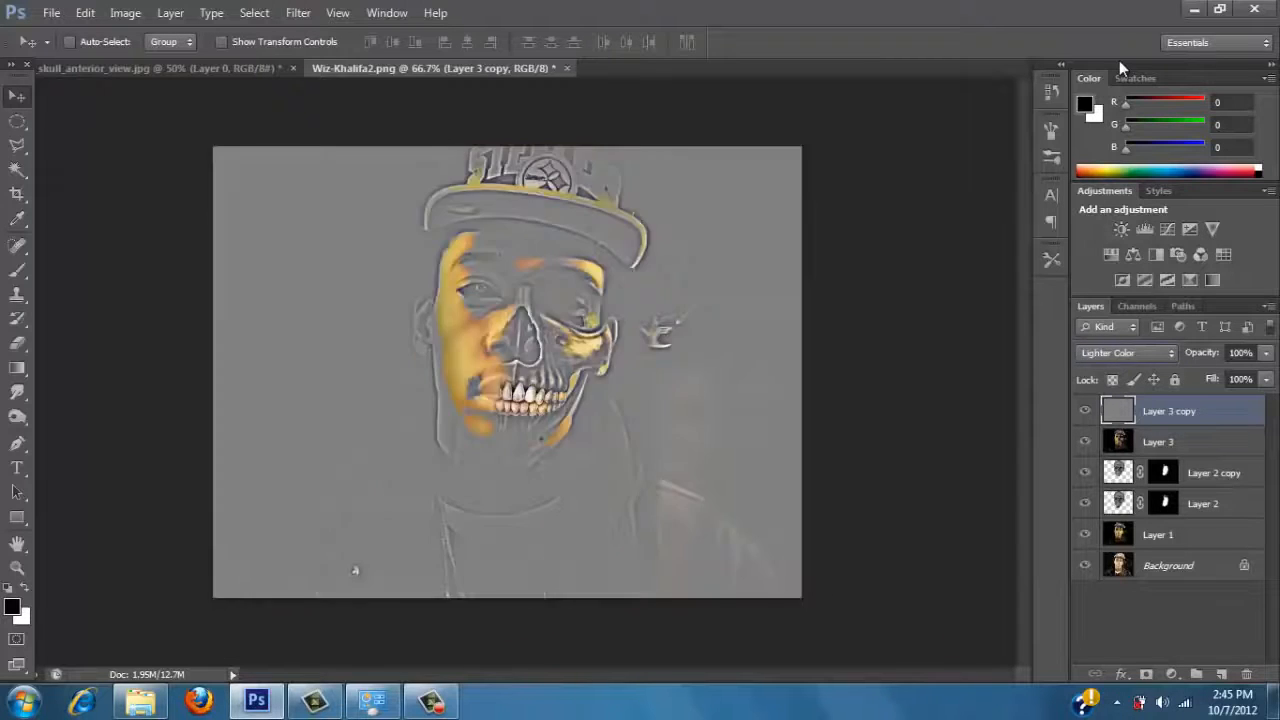
key("Down")
key("Down")
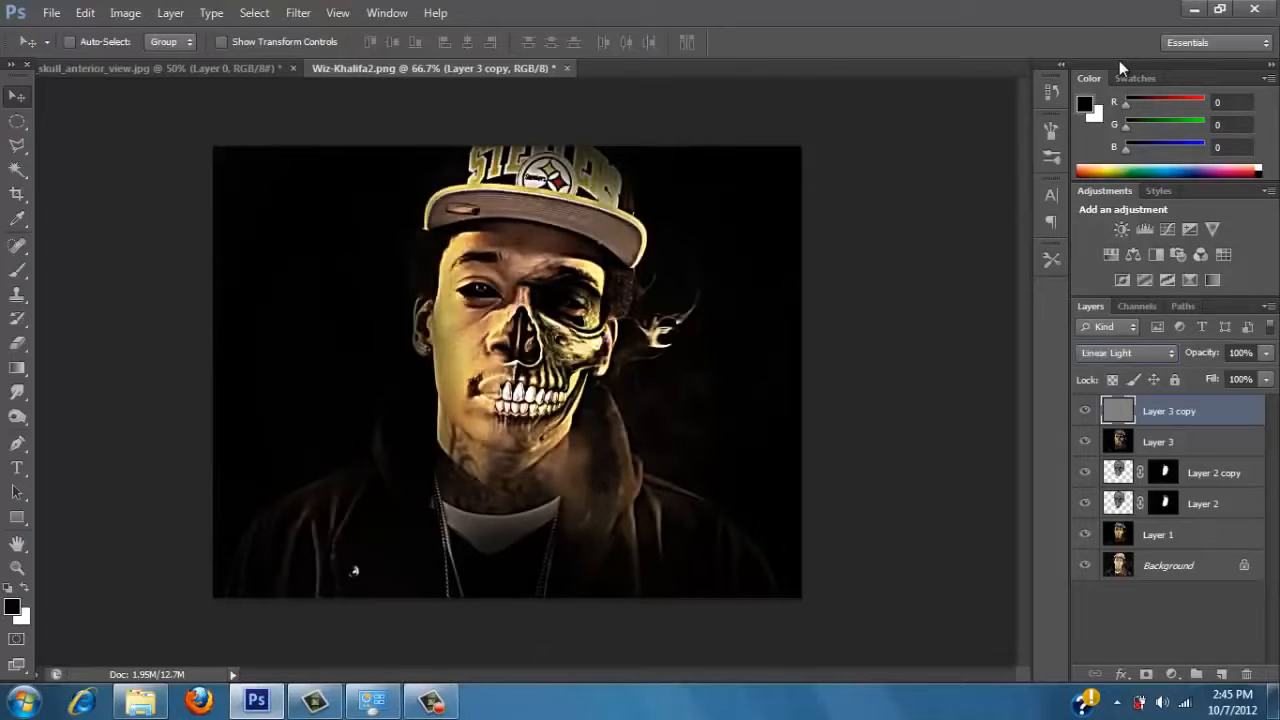
key("Down")
key("Down")
key("shift+minus")
key("shift+minus")
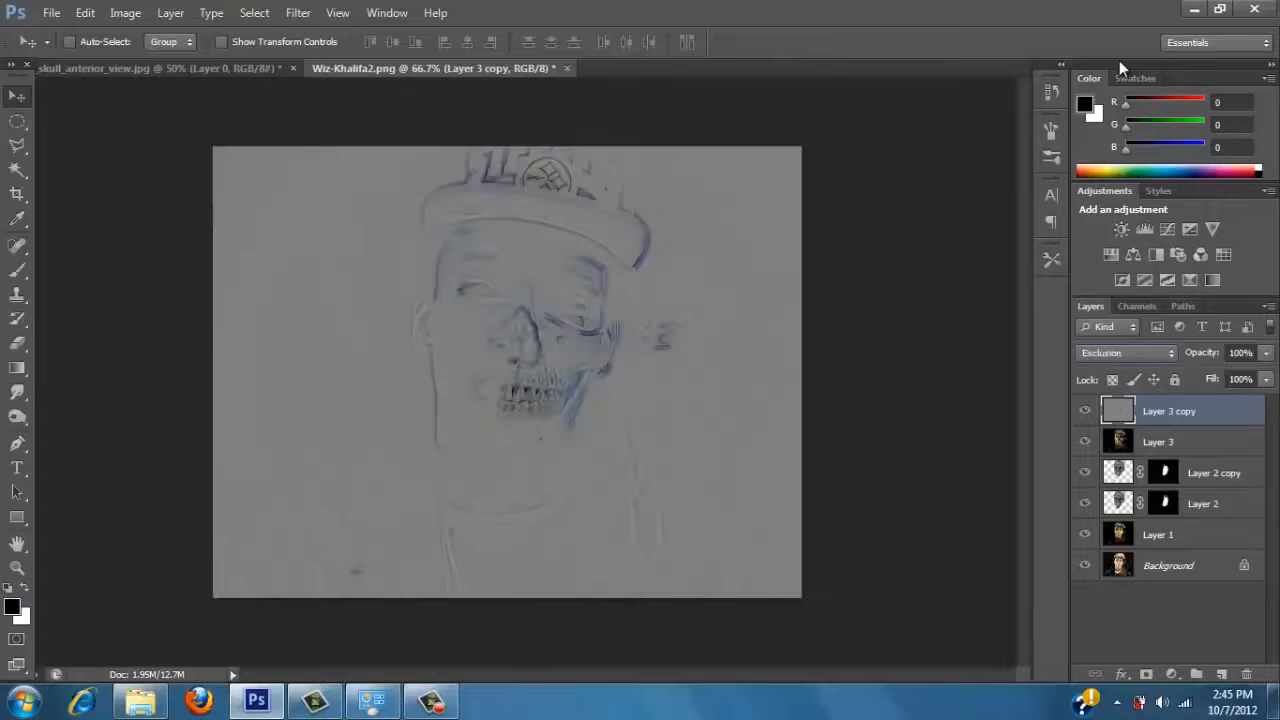
key("shift+minus")
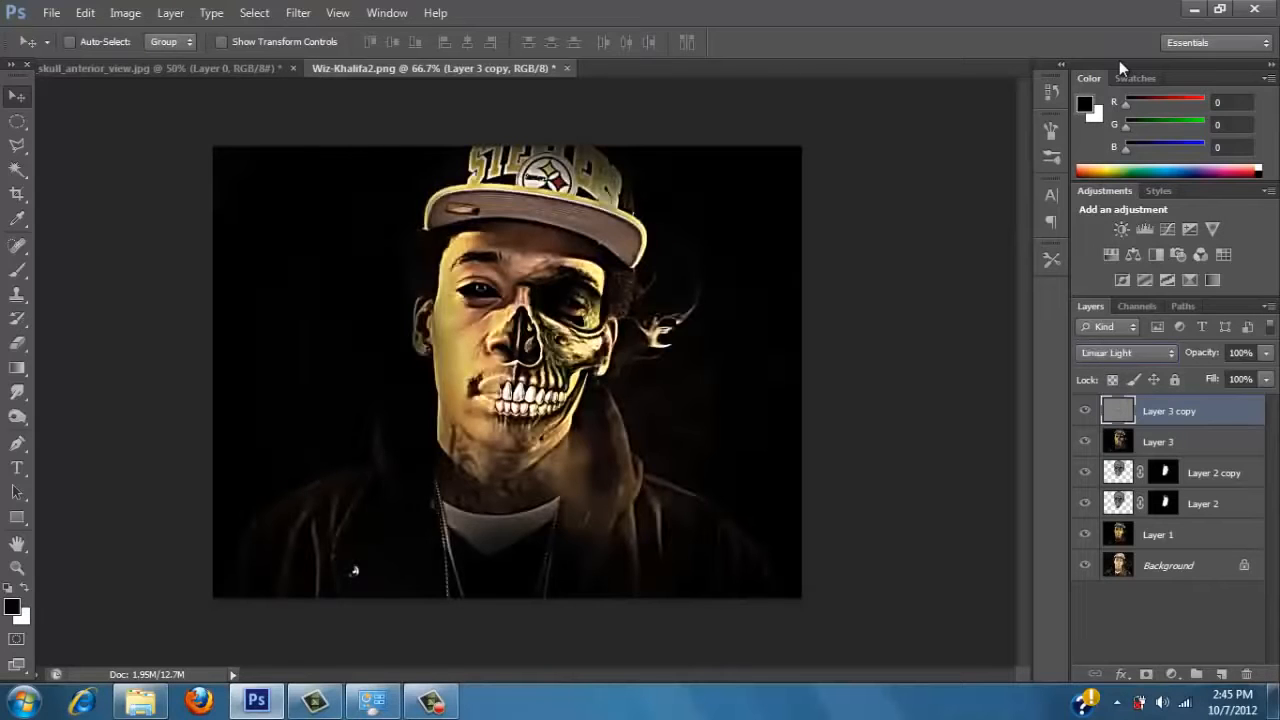
key("shift+minus")
key("shift+minus")
key("shift+minus")
key("shift+minus")
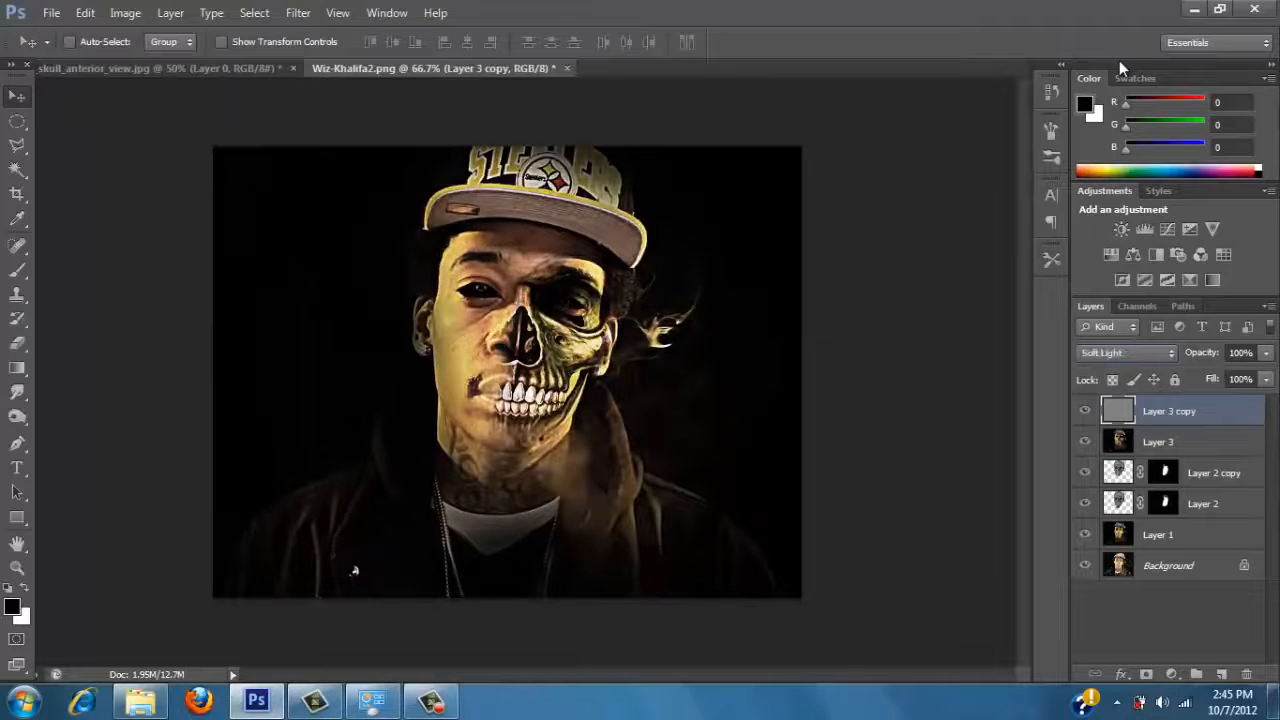
key("shift+minus")
key("shift+minus")
key("shift+minus")
key("shift+minus")
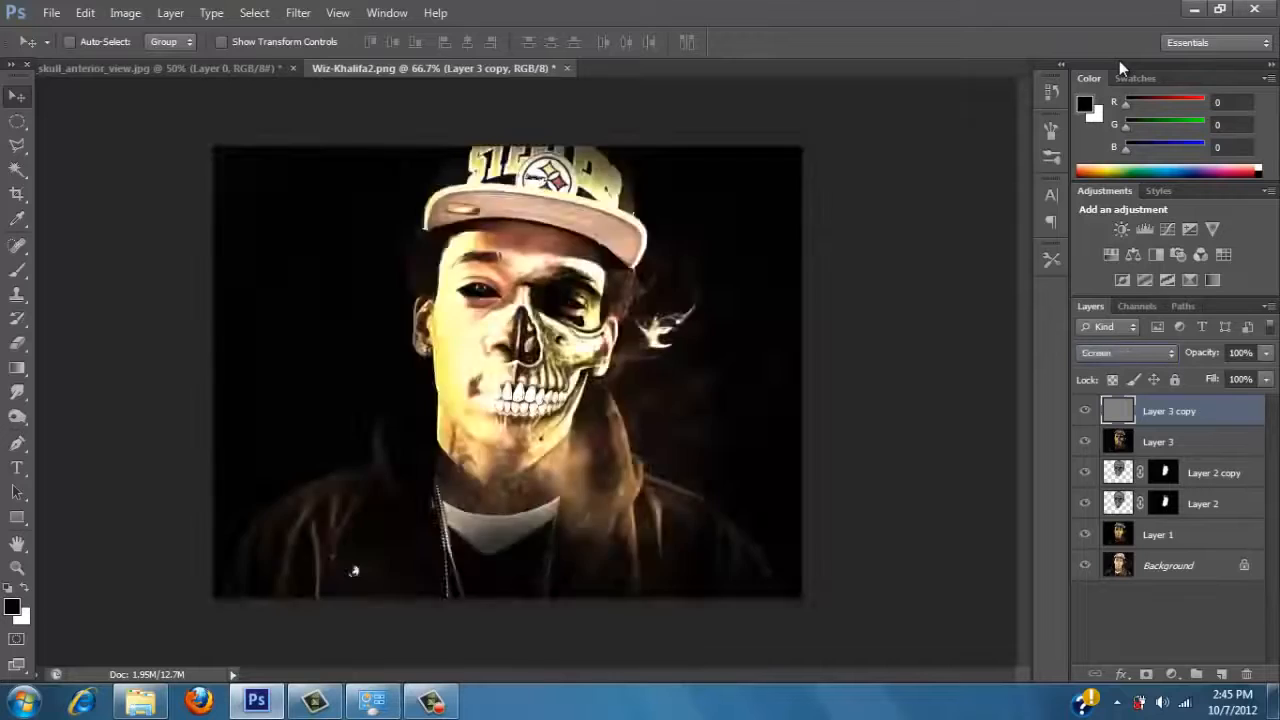
key("shift+plus")
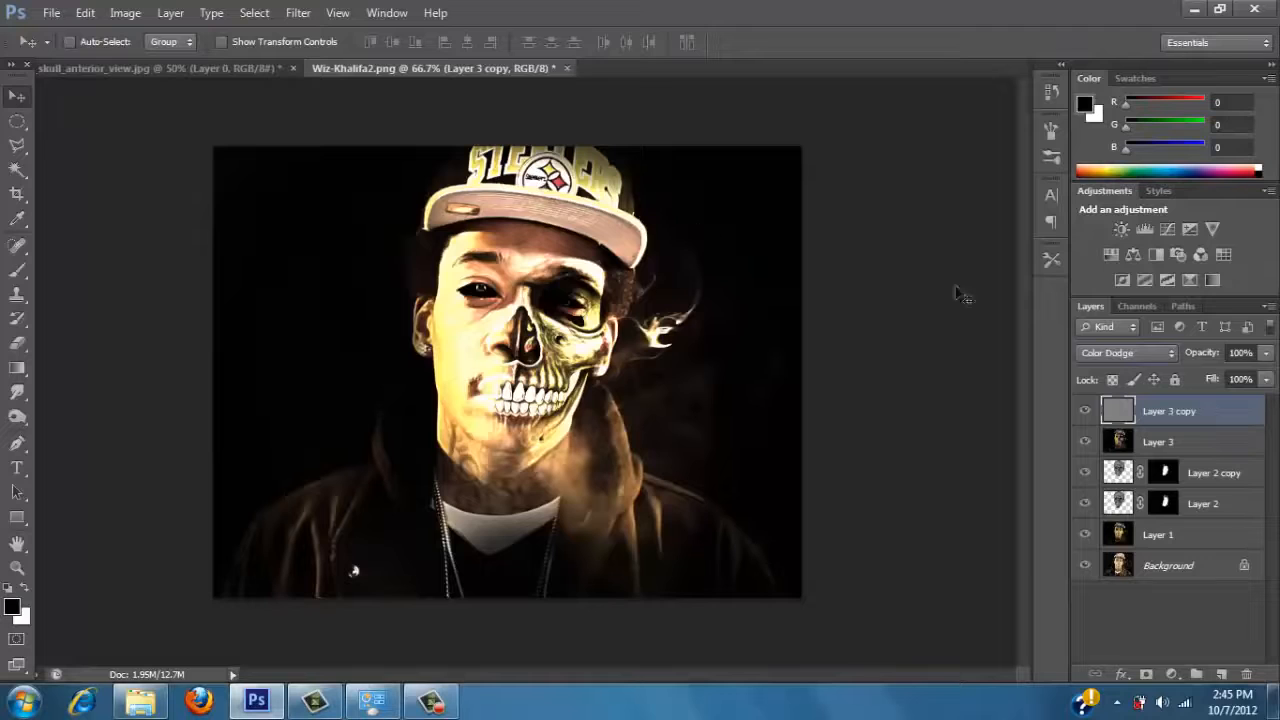
Lower the opacity of the high-pass layer to 51%.
left_click(1265, 353)
left_click_drag(1244, 377, 1224, 371)
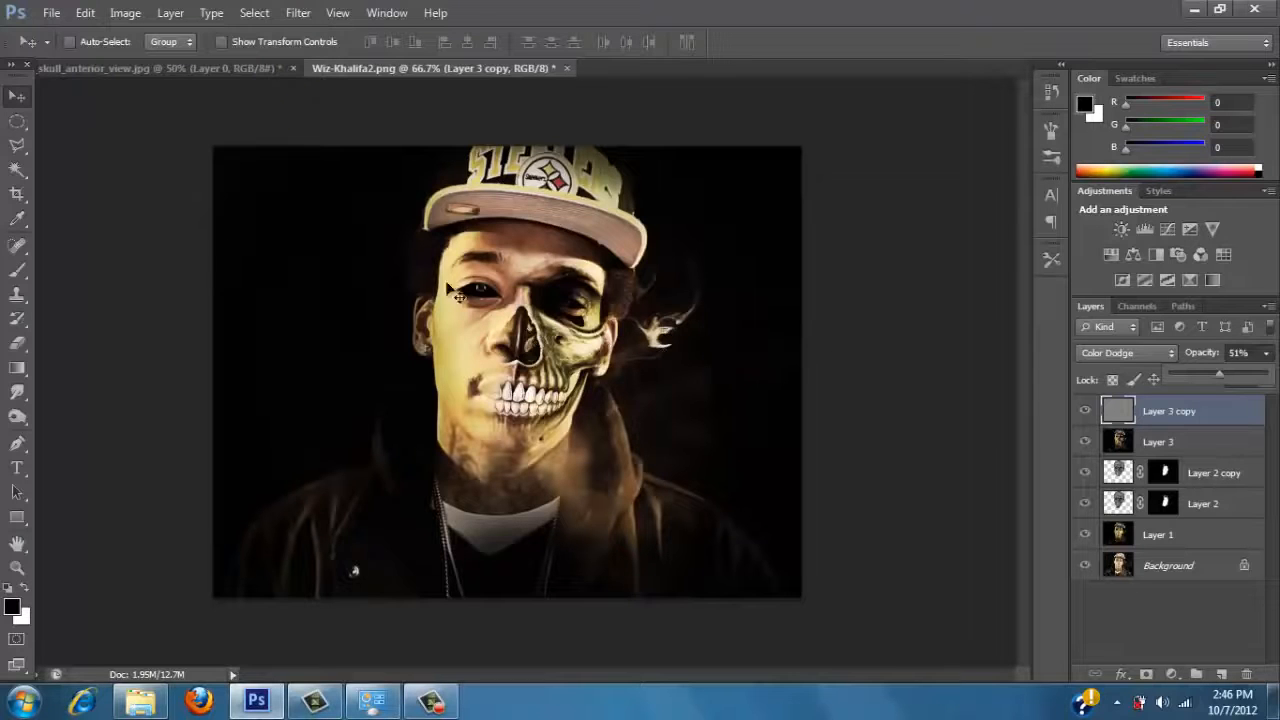
left_click(441, 706)
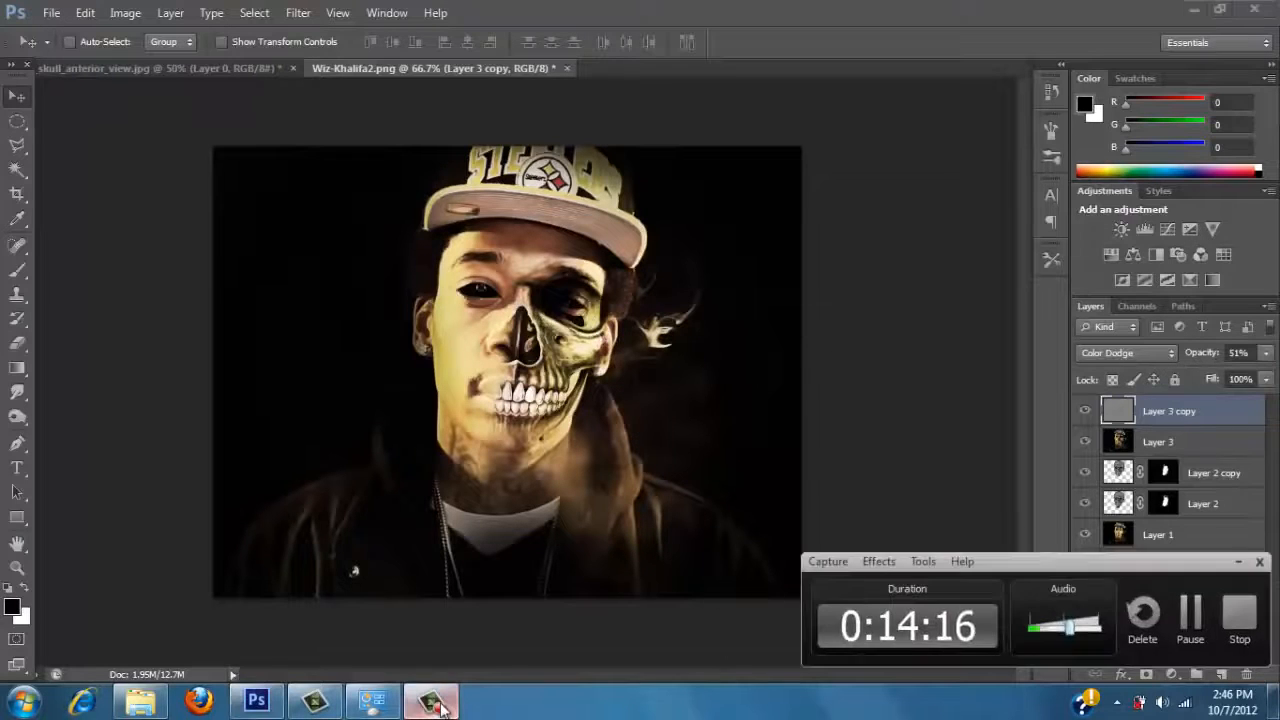